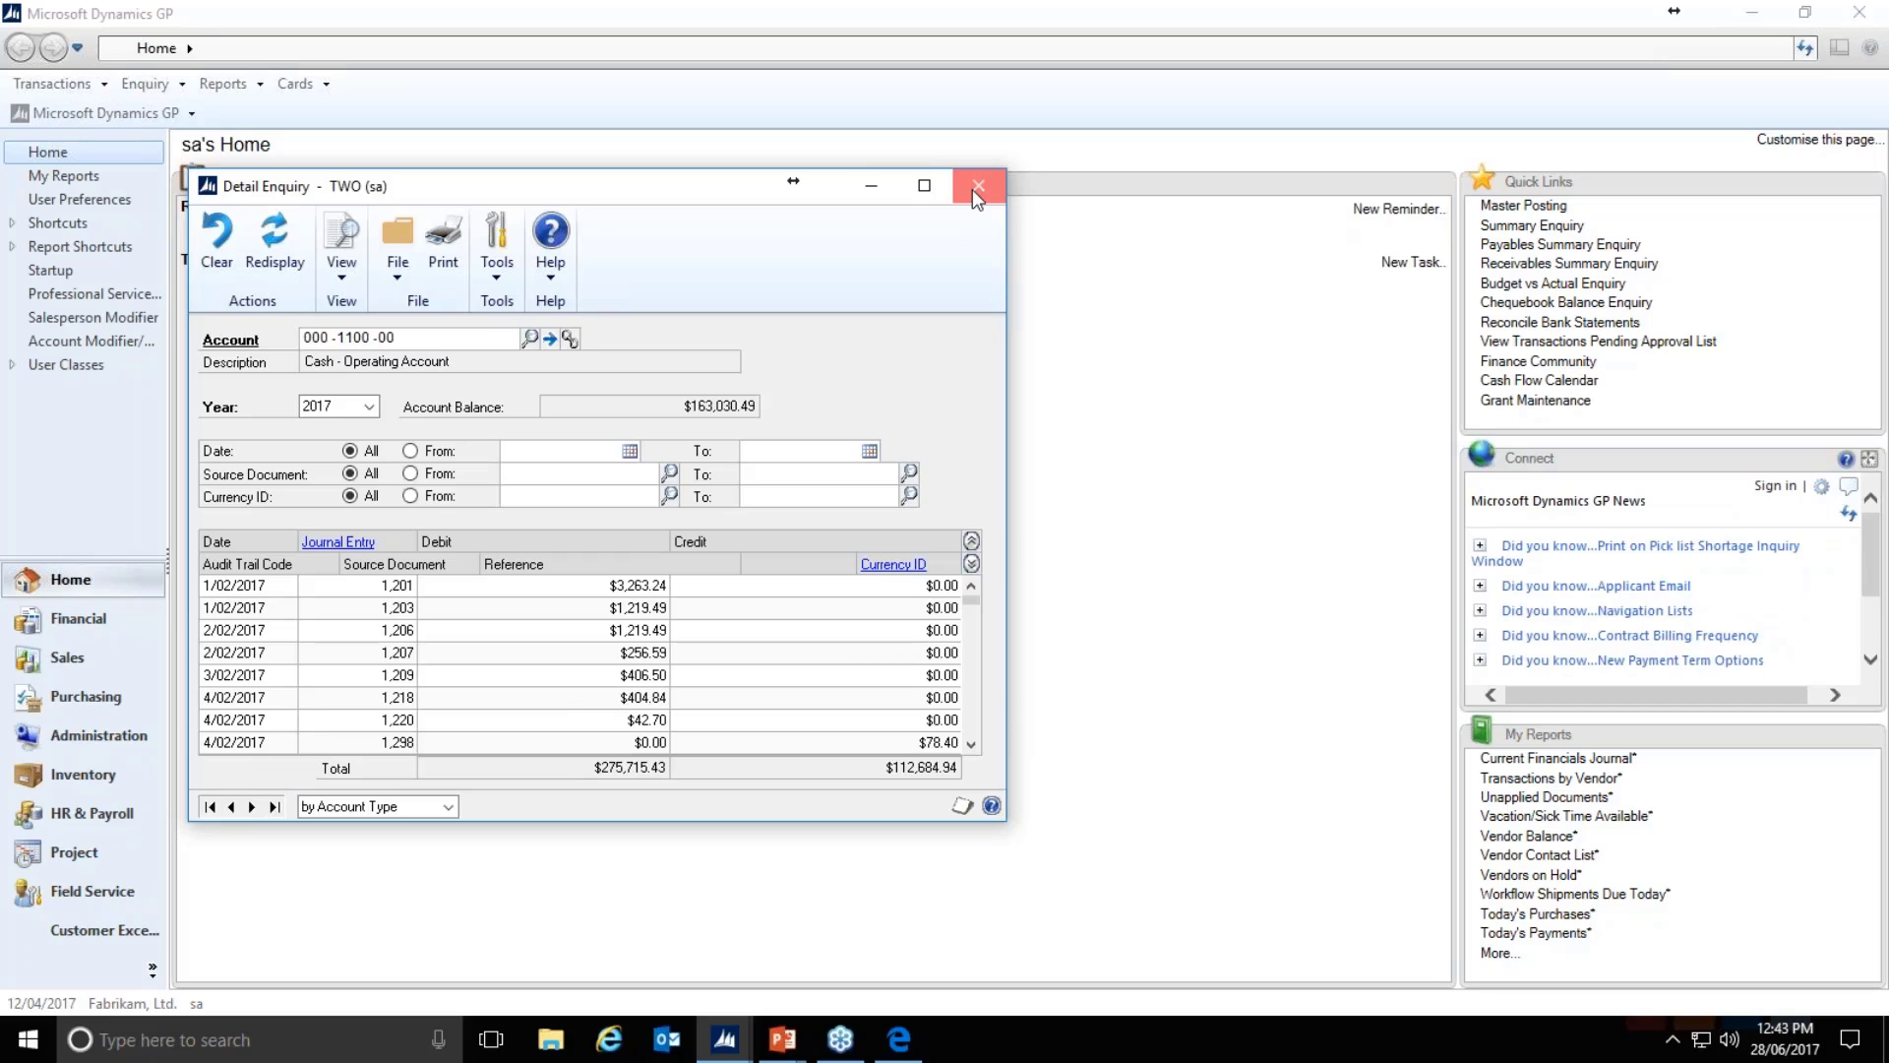
# Step: Close the account enquiry and open the financial Reconcile utility, marking allocation accounts, open year 2017 and batches, without running it
pyautogui.click(977, 187)
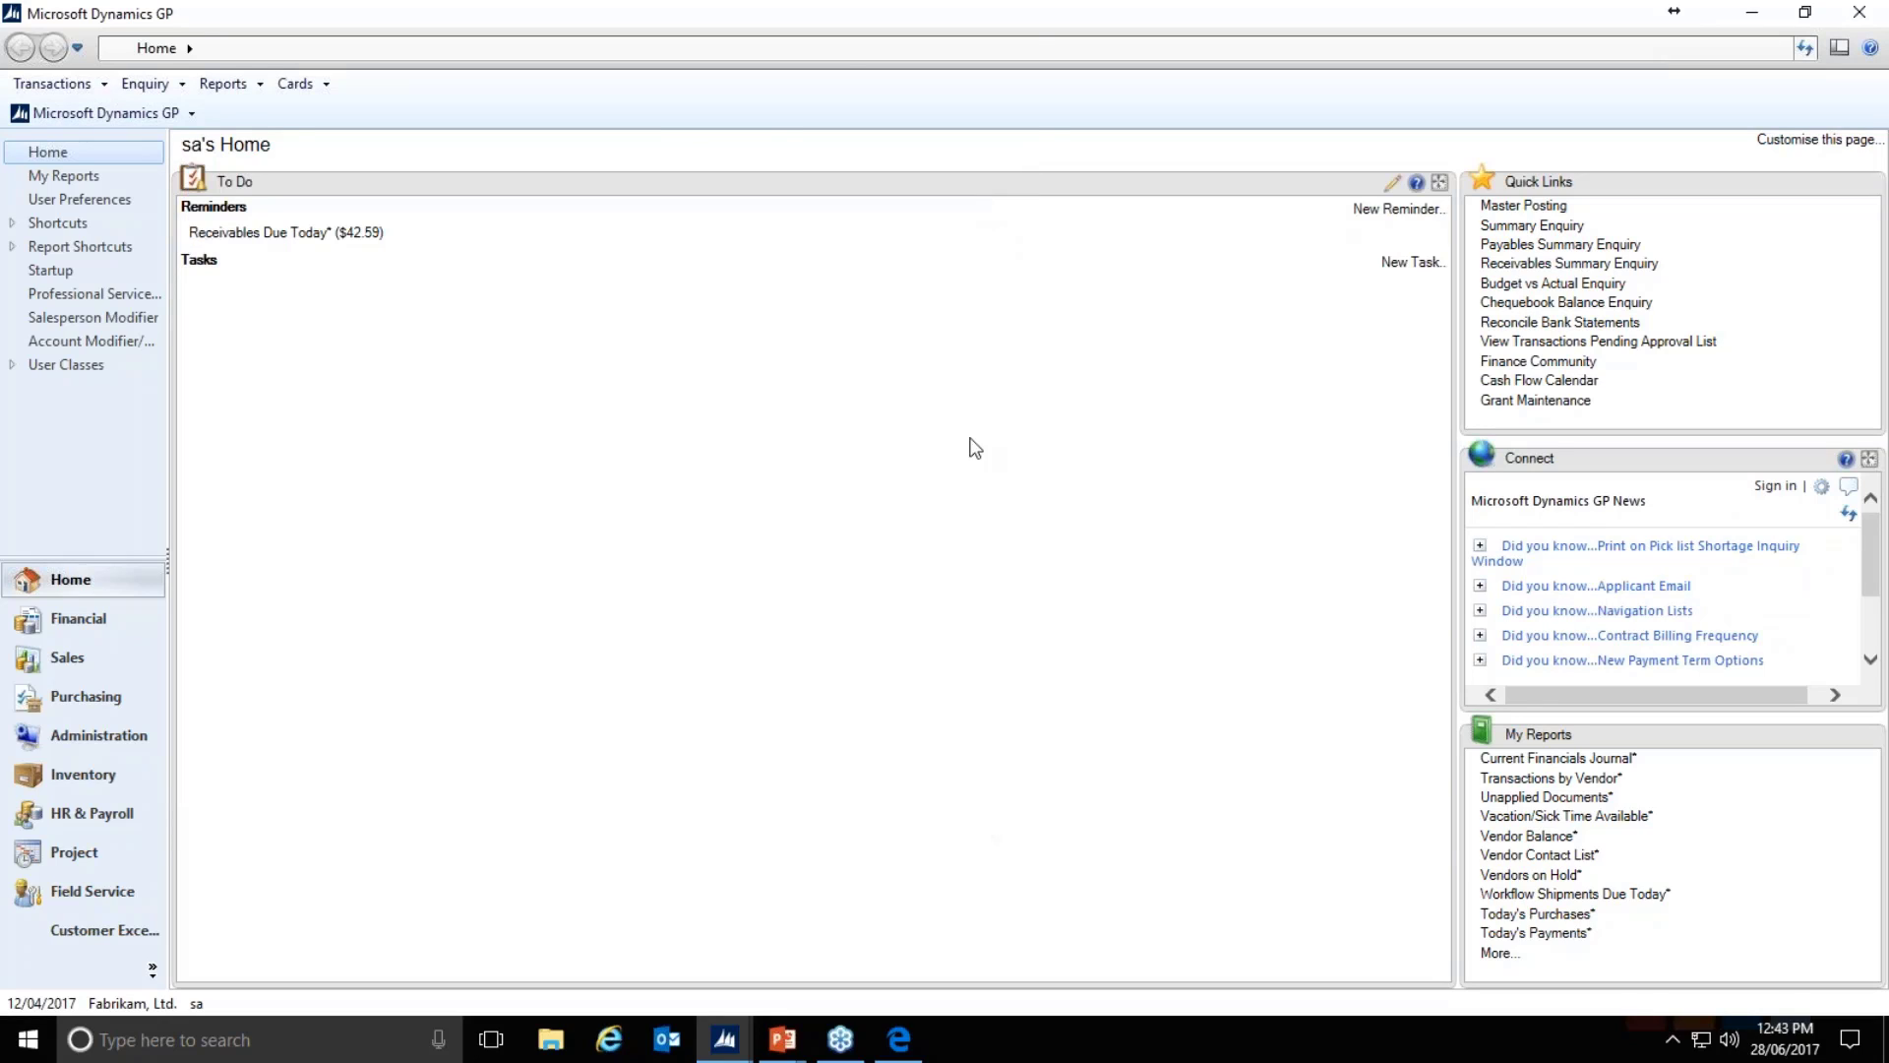
pyautogui.click(118, 114)
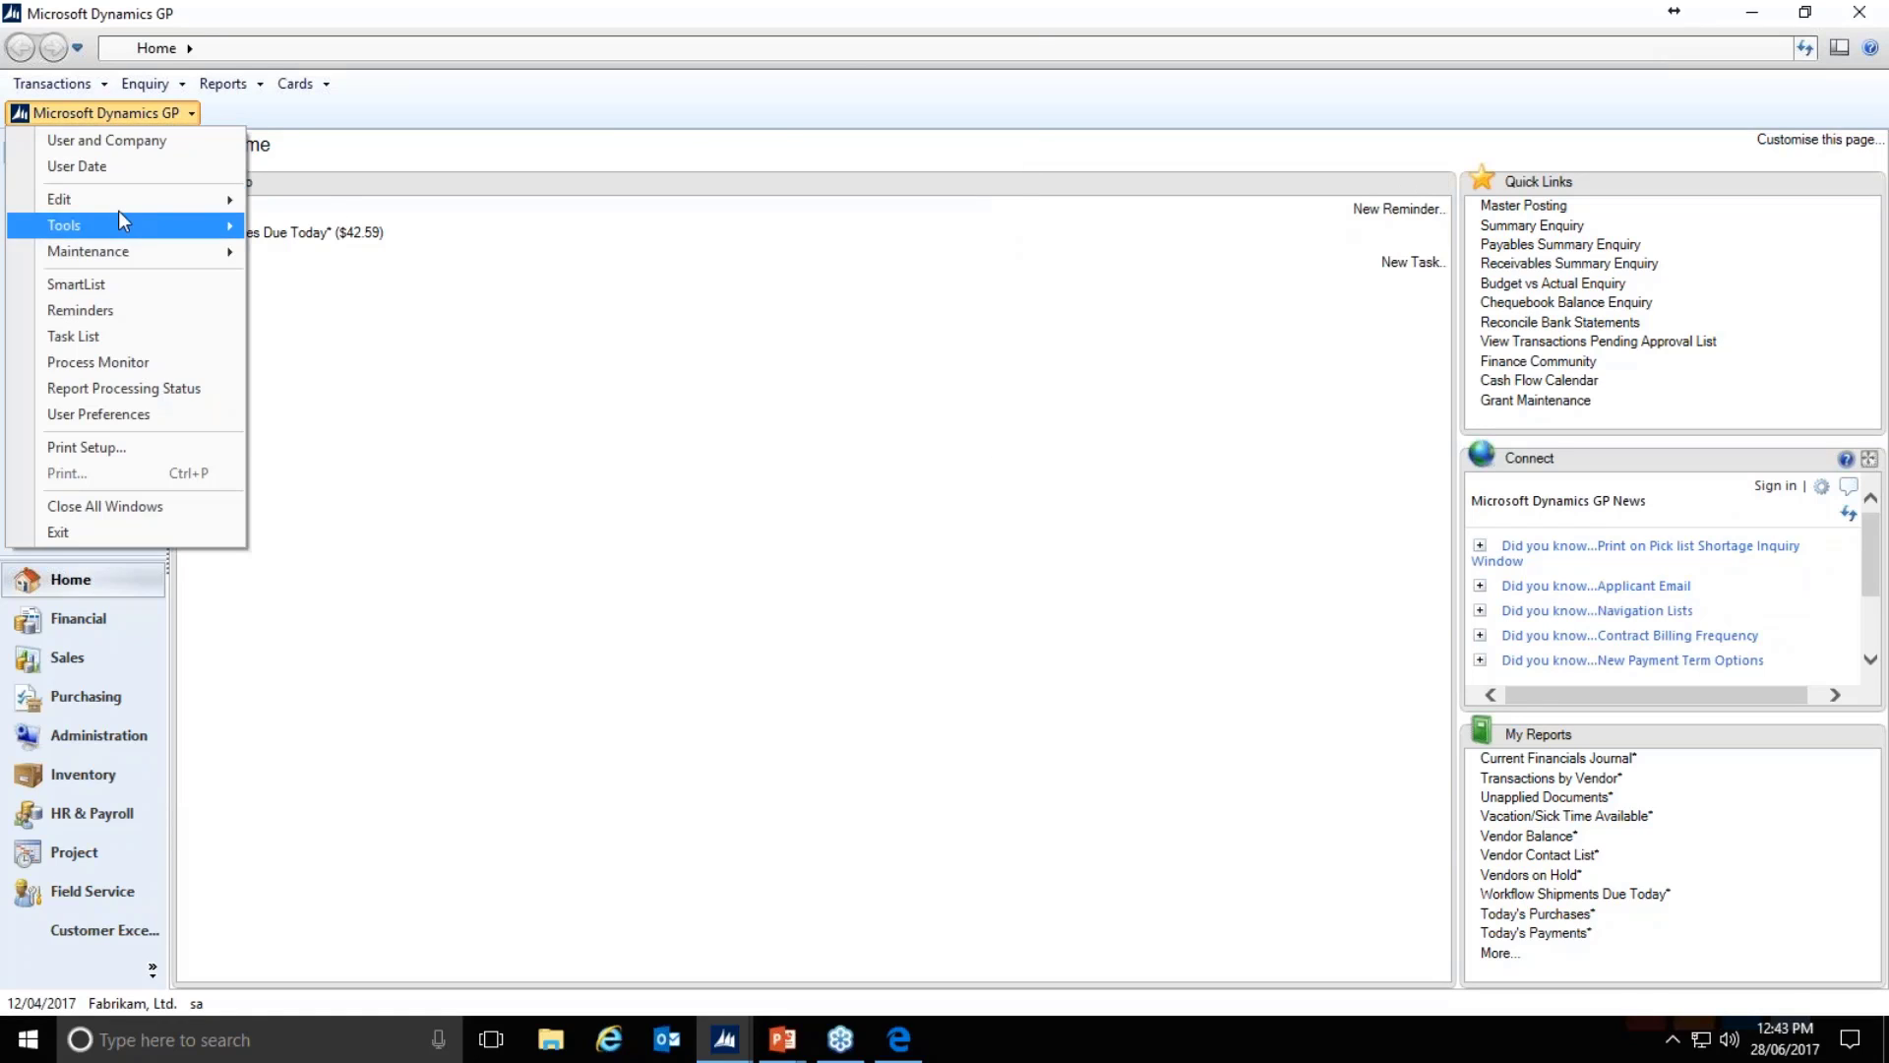
pyautogui.moveTo(81, 224)
pyautogui.moveTo(322, 250)
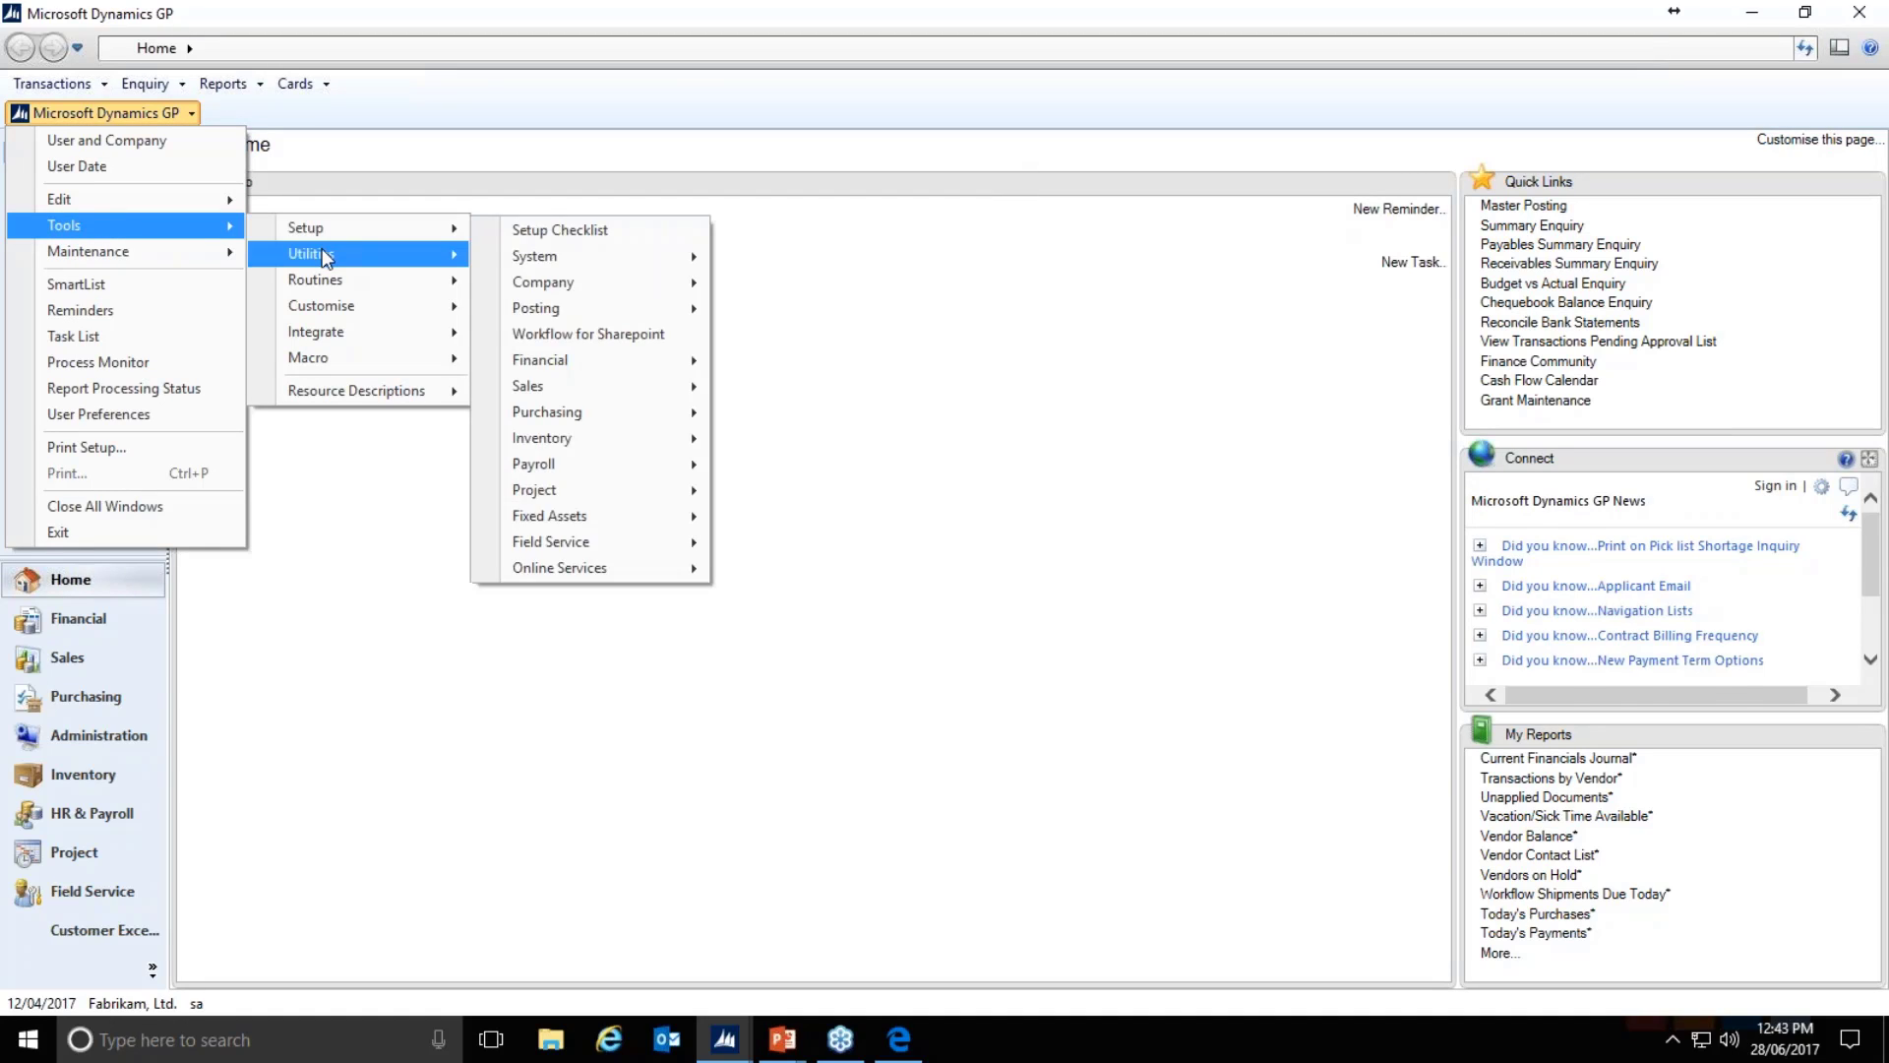
pyautogui.moveTo(644, 311)
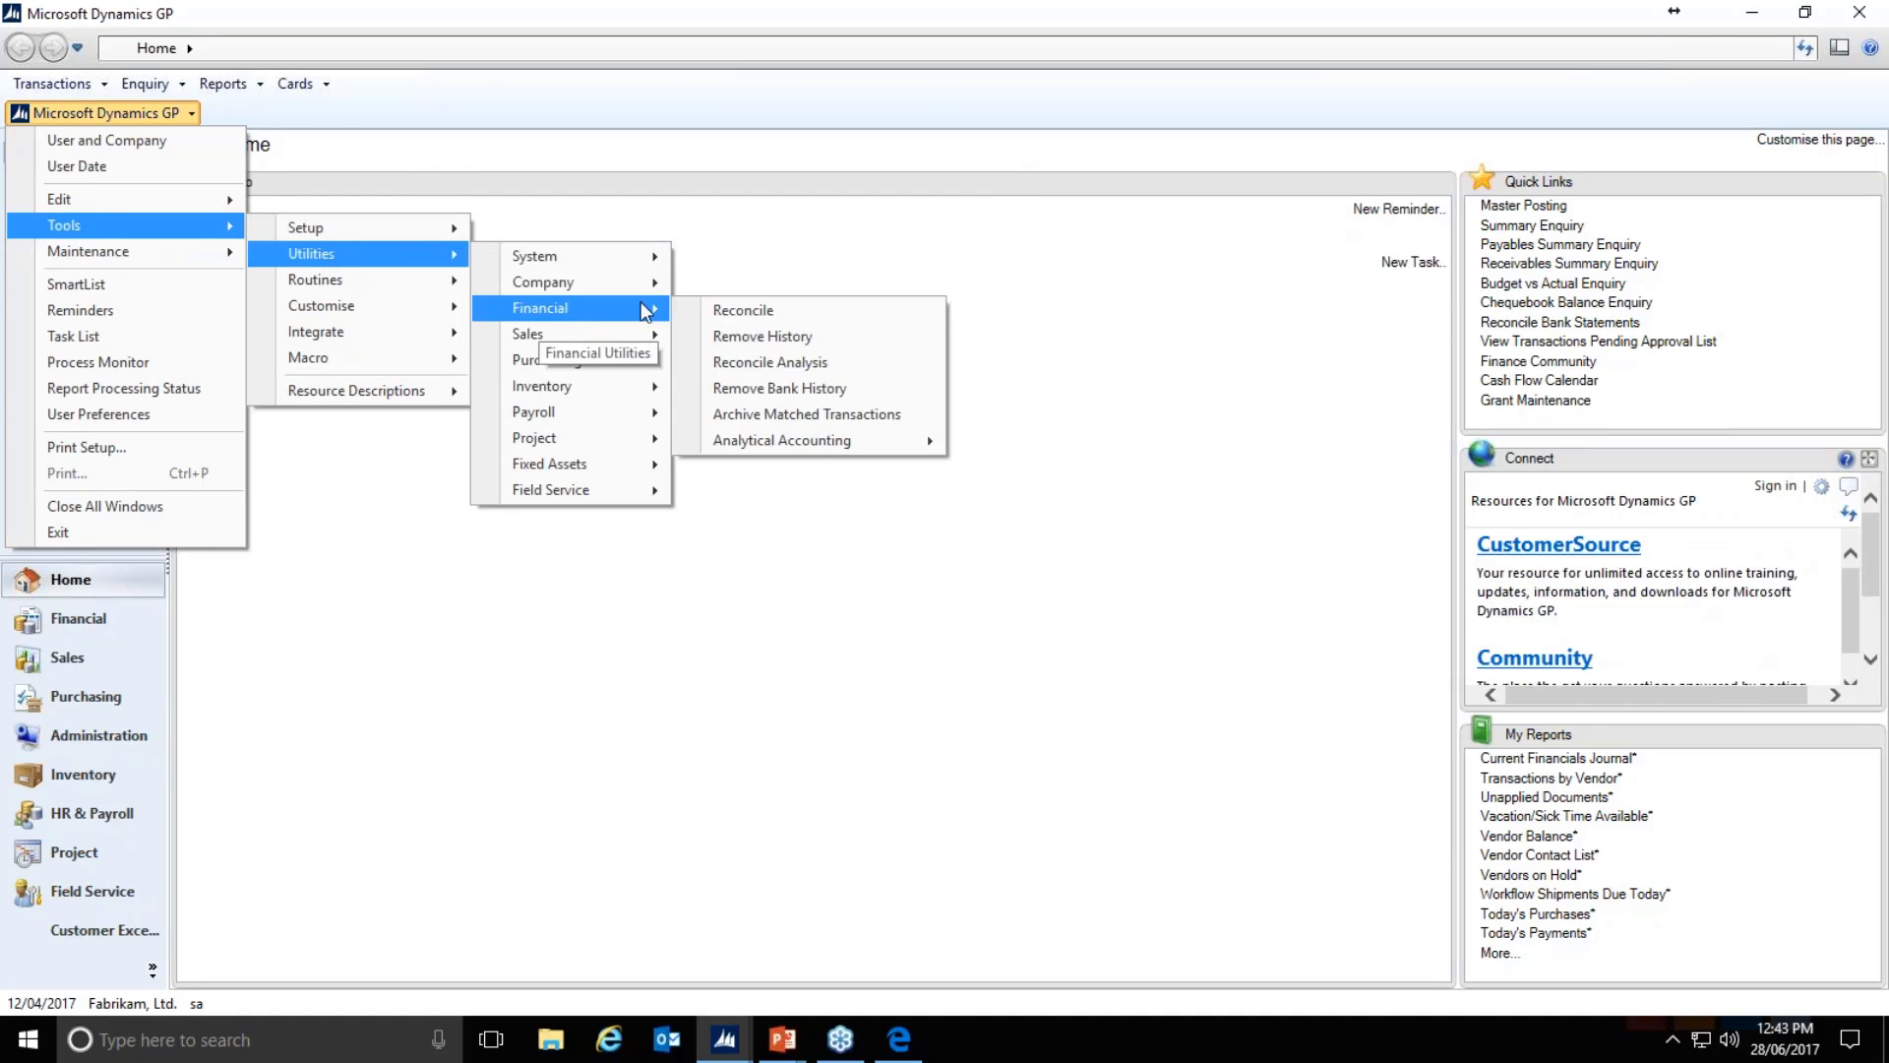
pyautogui.click(743, 311)
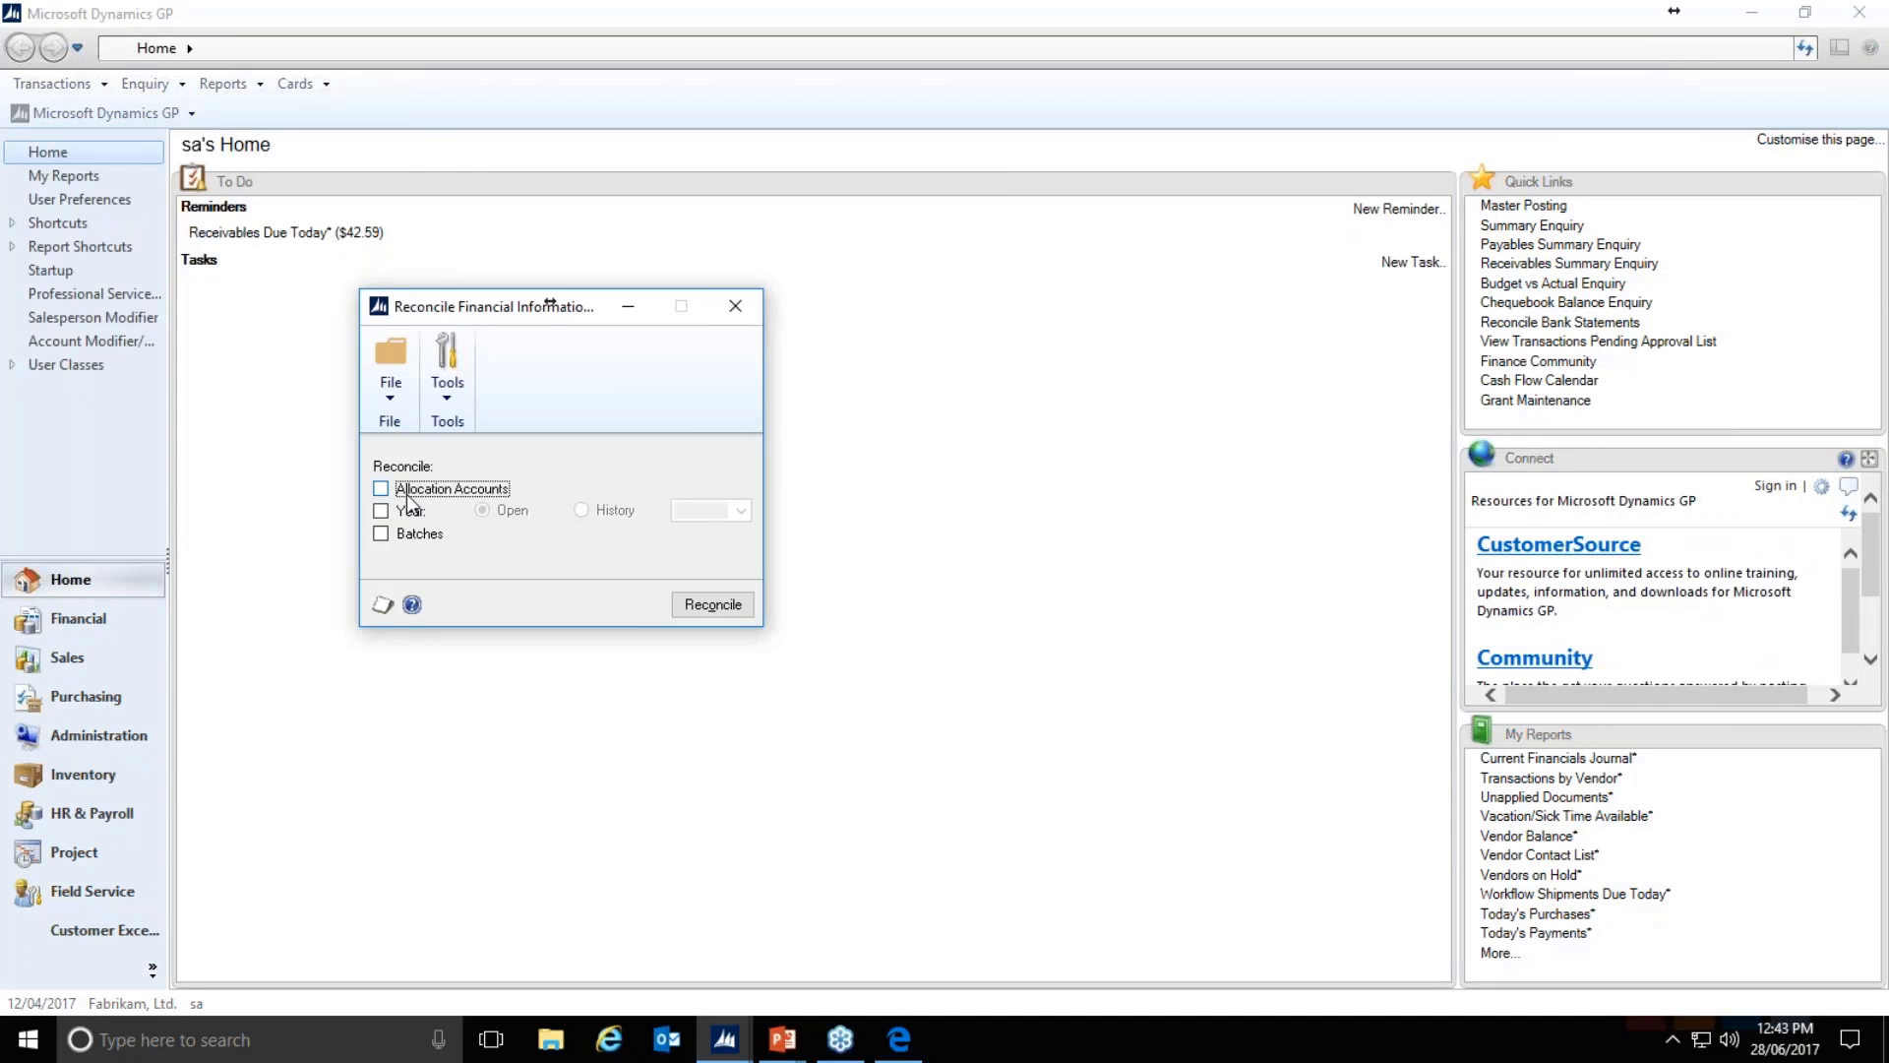
pyautogui.click(405, 492)
pyautogui.click(391, 509)
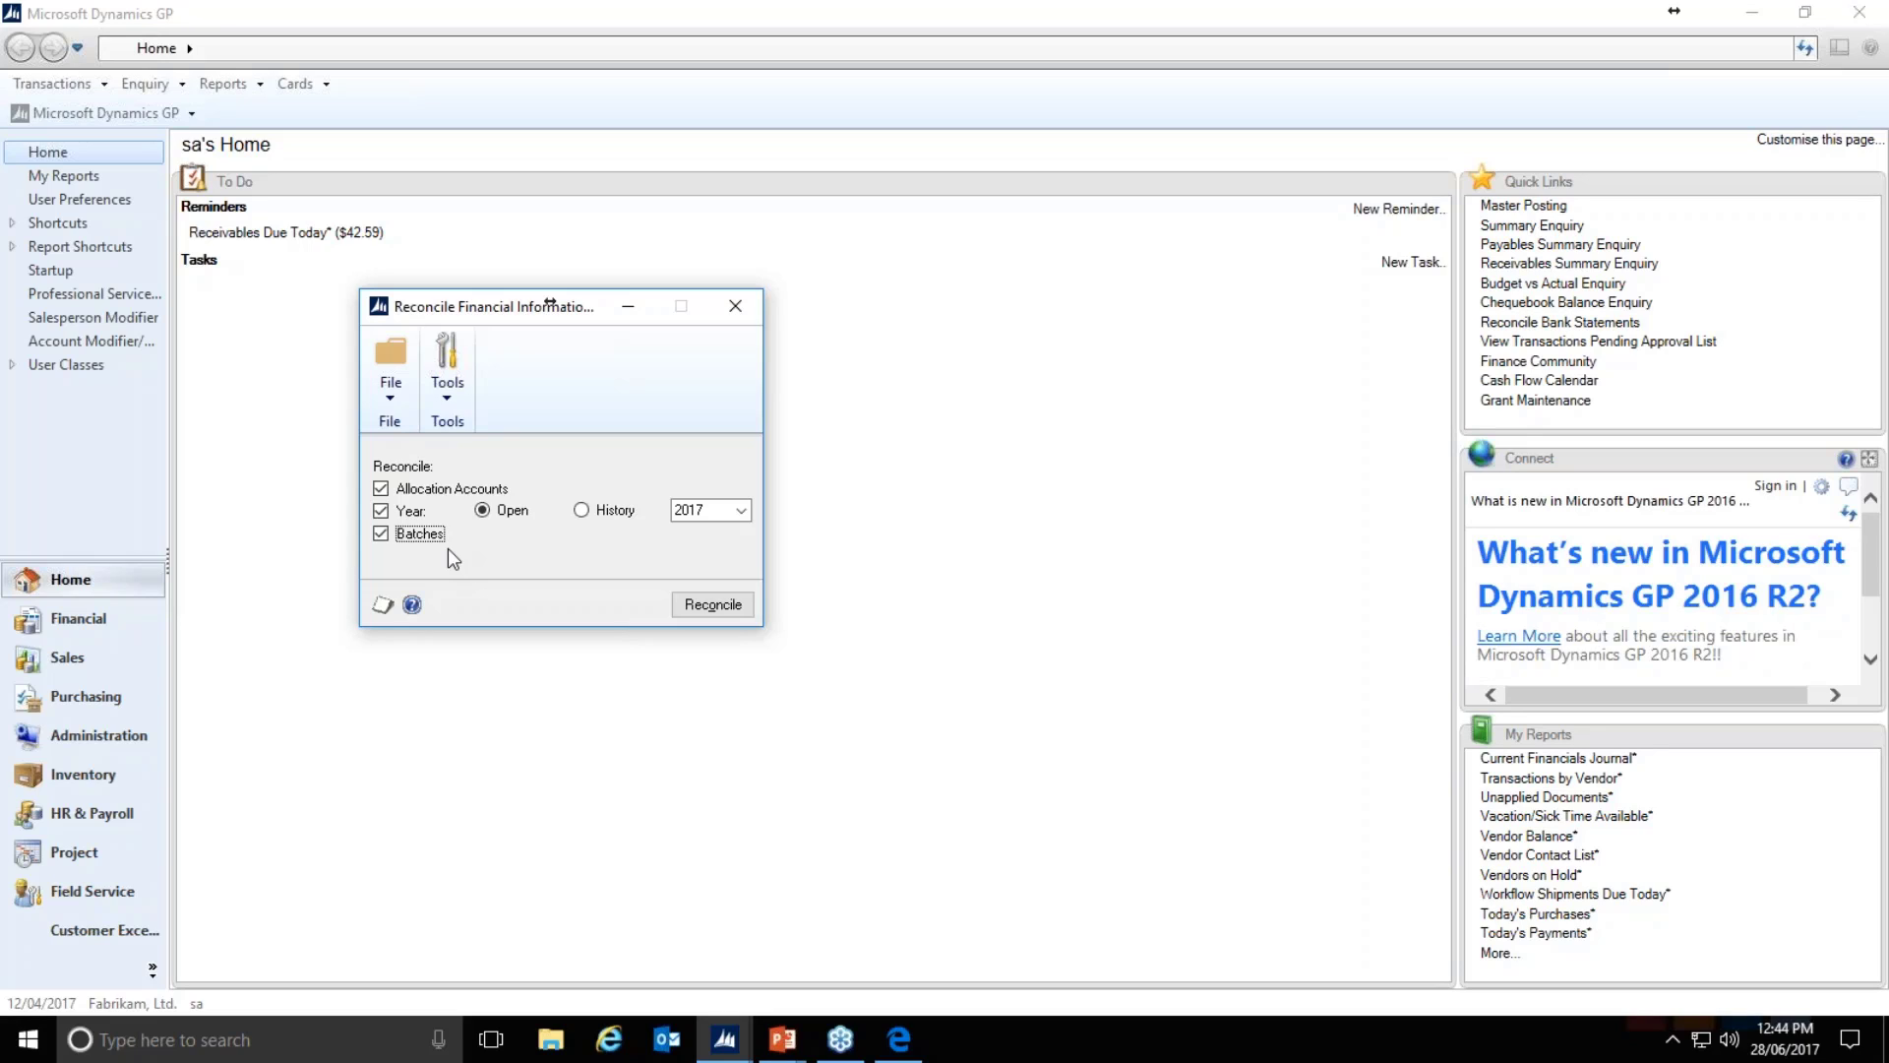
pyautogui.click(735, 306)
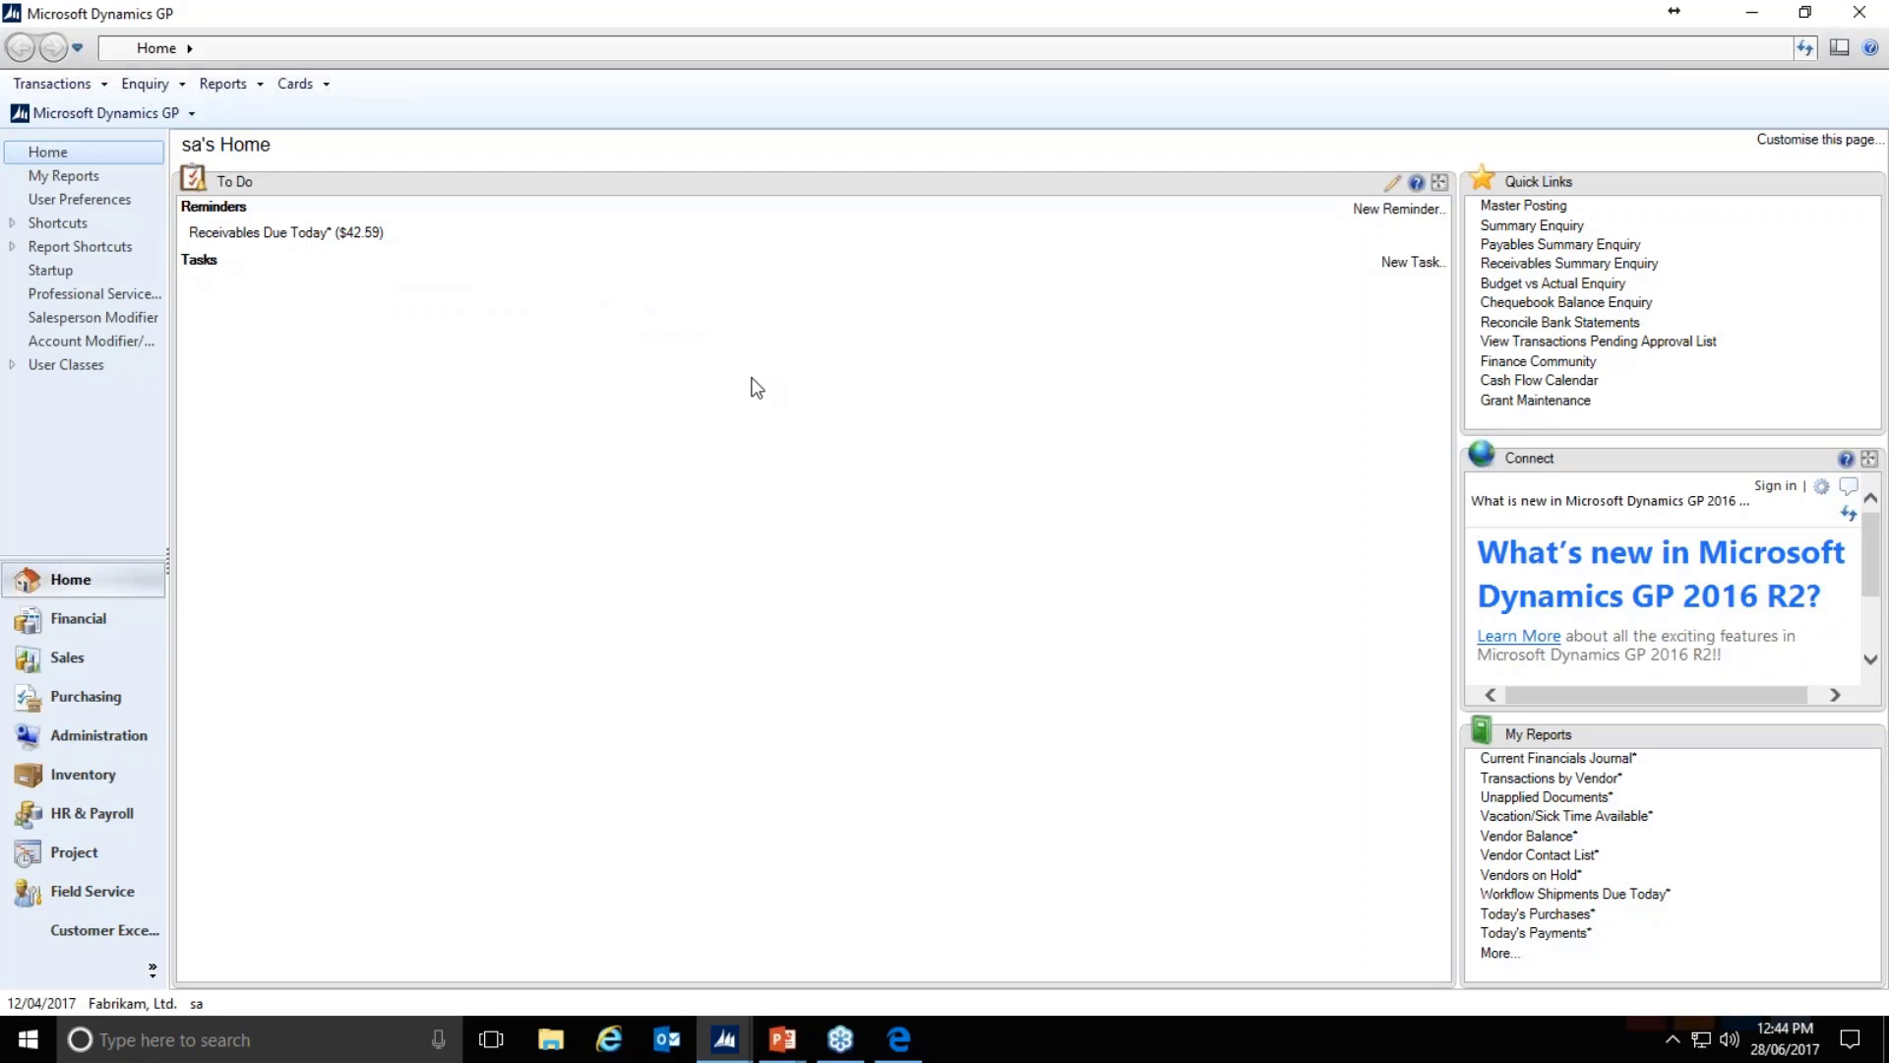
# Step: Switch to the PowerPoint slide show and read the recommended module order for running Reconcile
pyautogui.hotkey('alt', 'Tab')
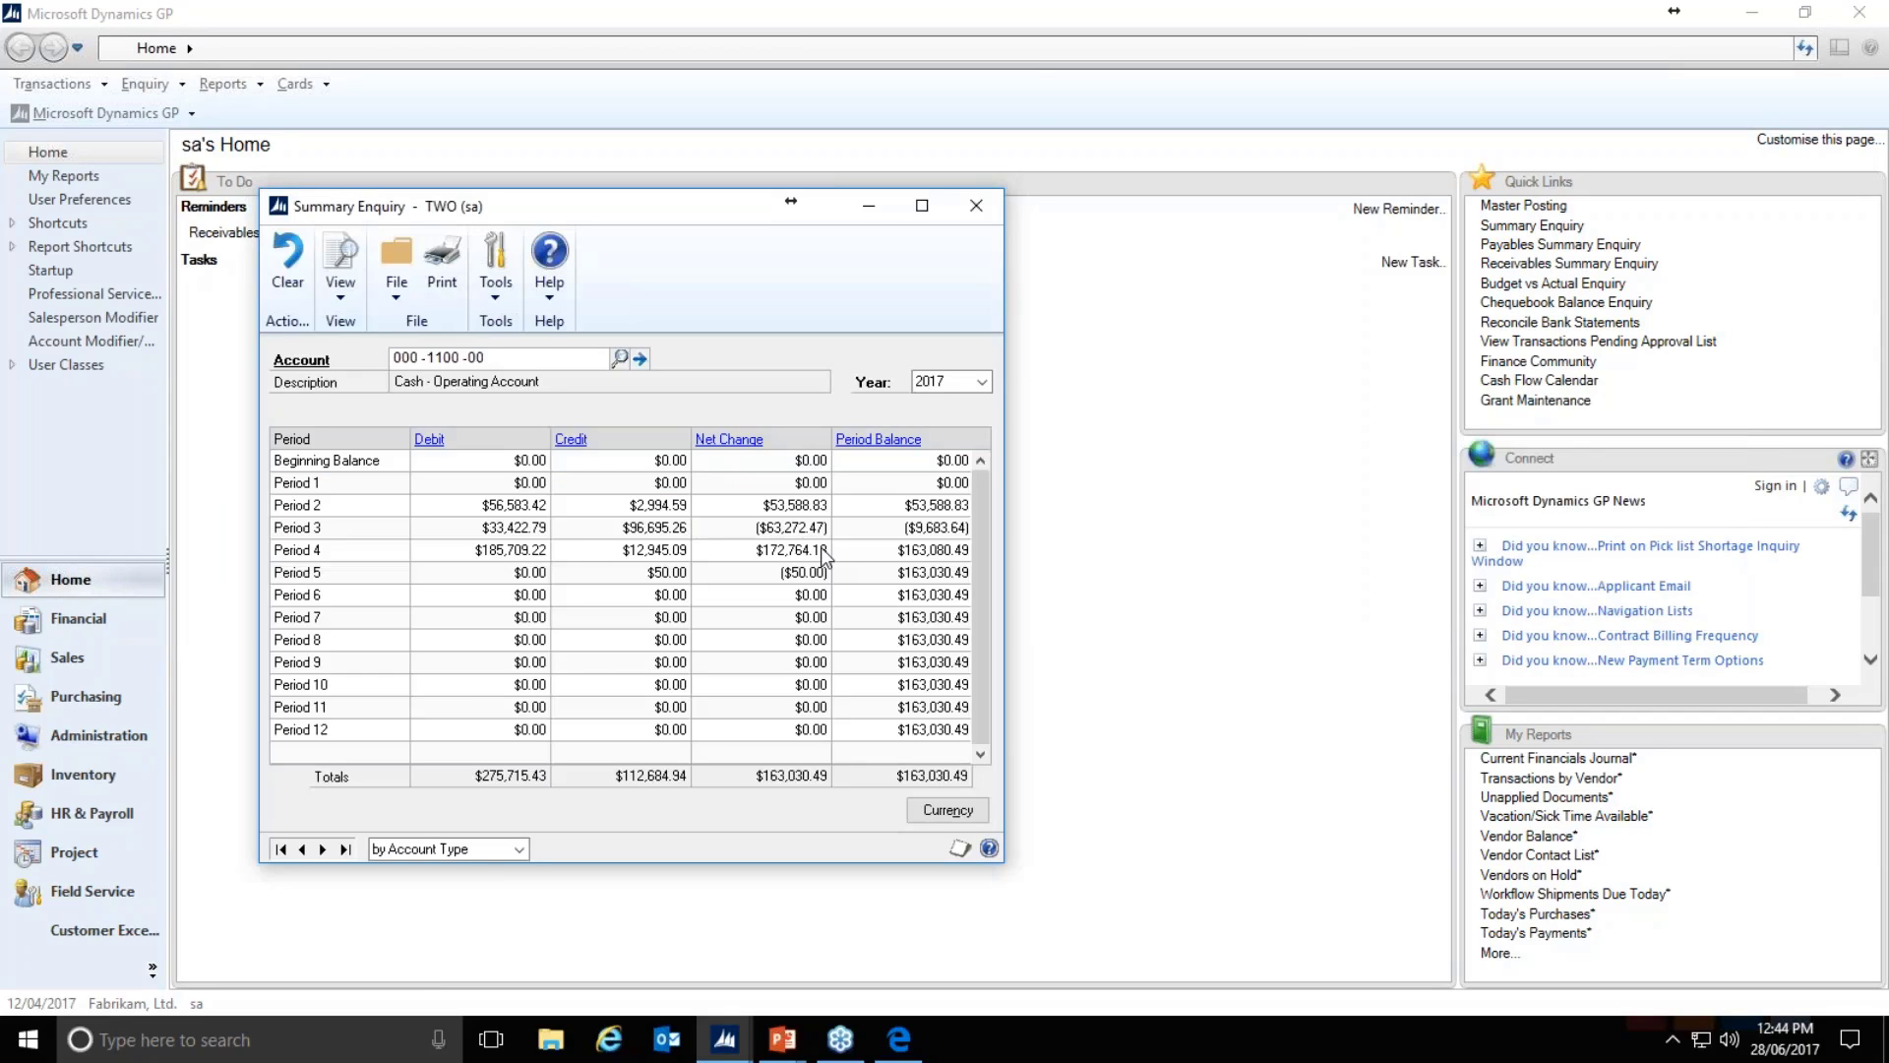
pyautogui.hotkey('alt', 'Tab')
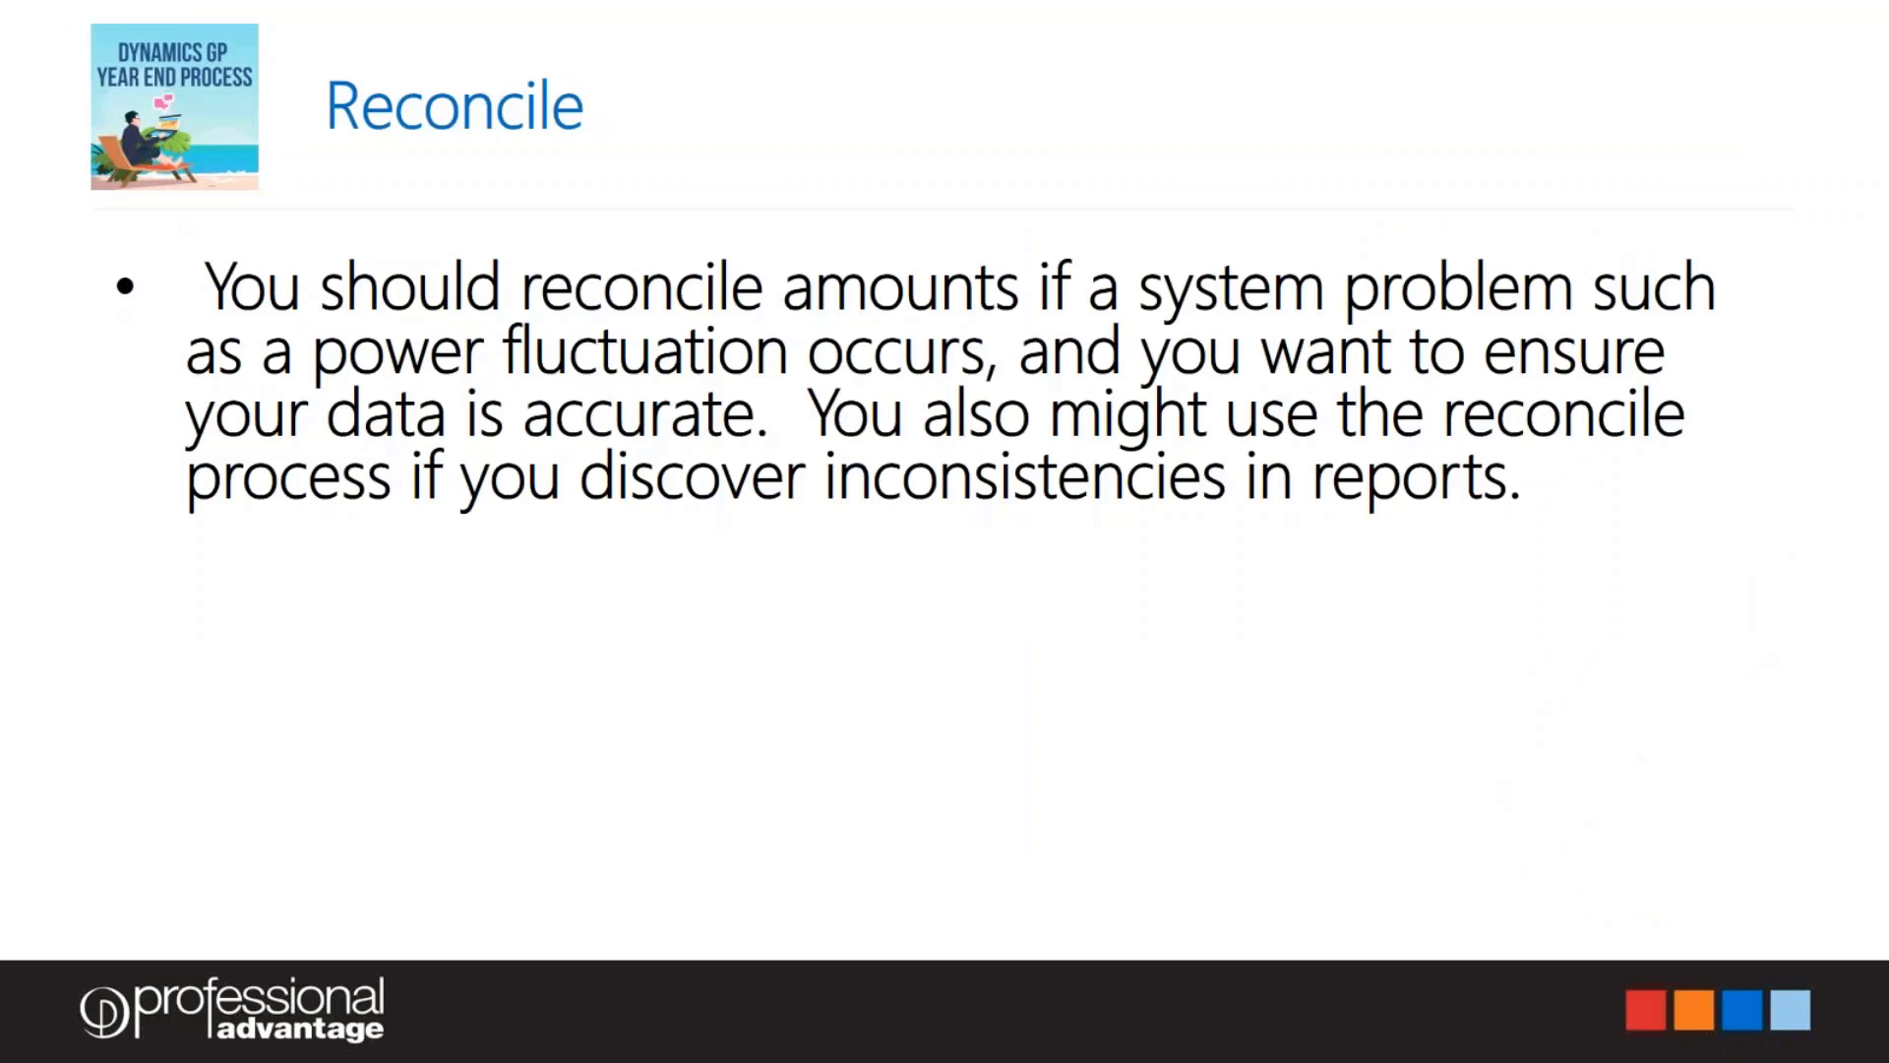
pyautogui.press('Right')
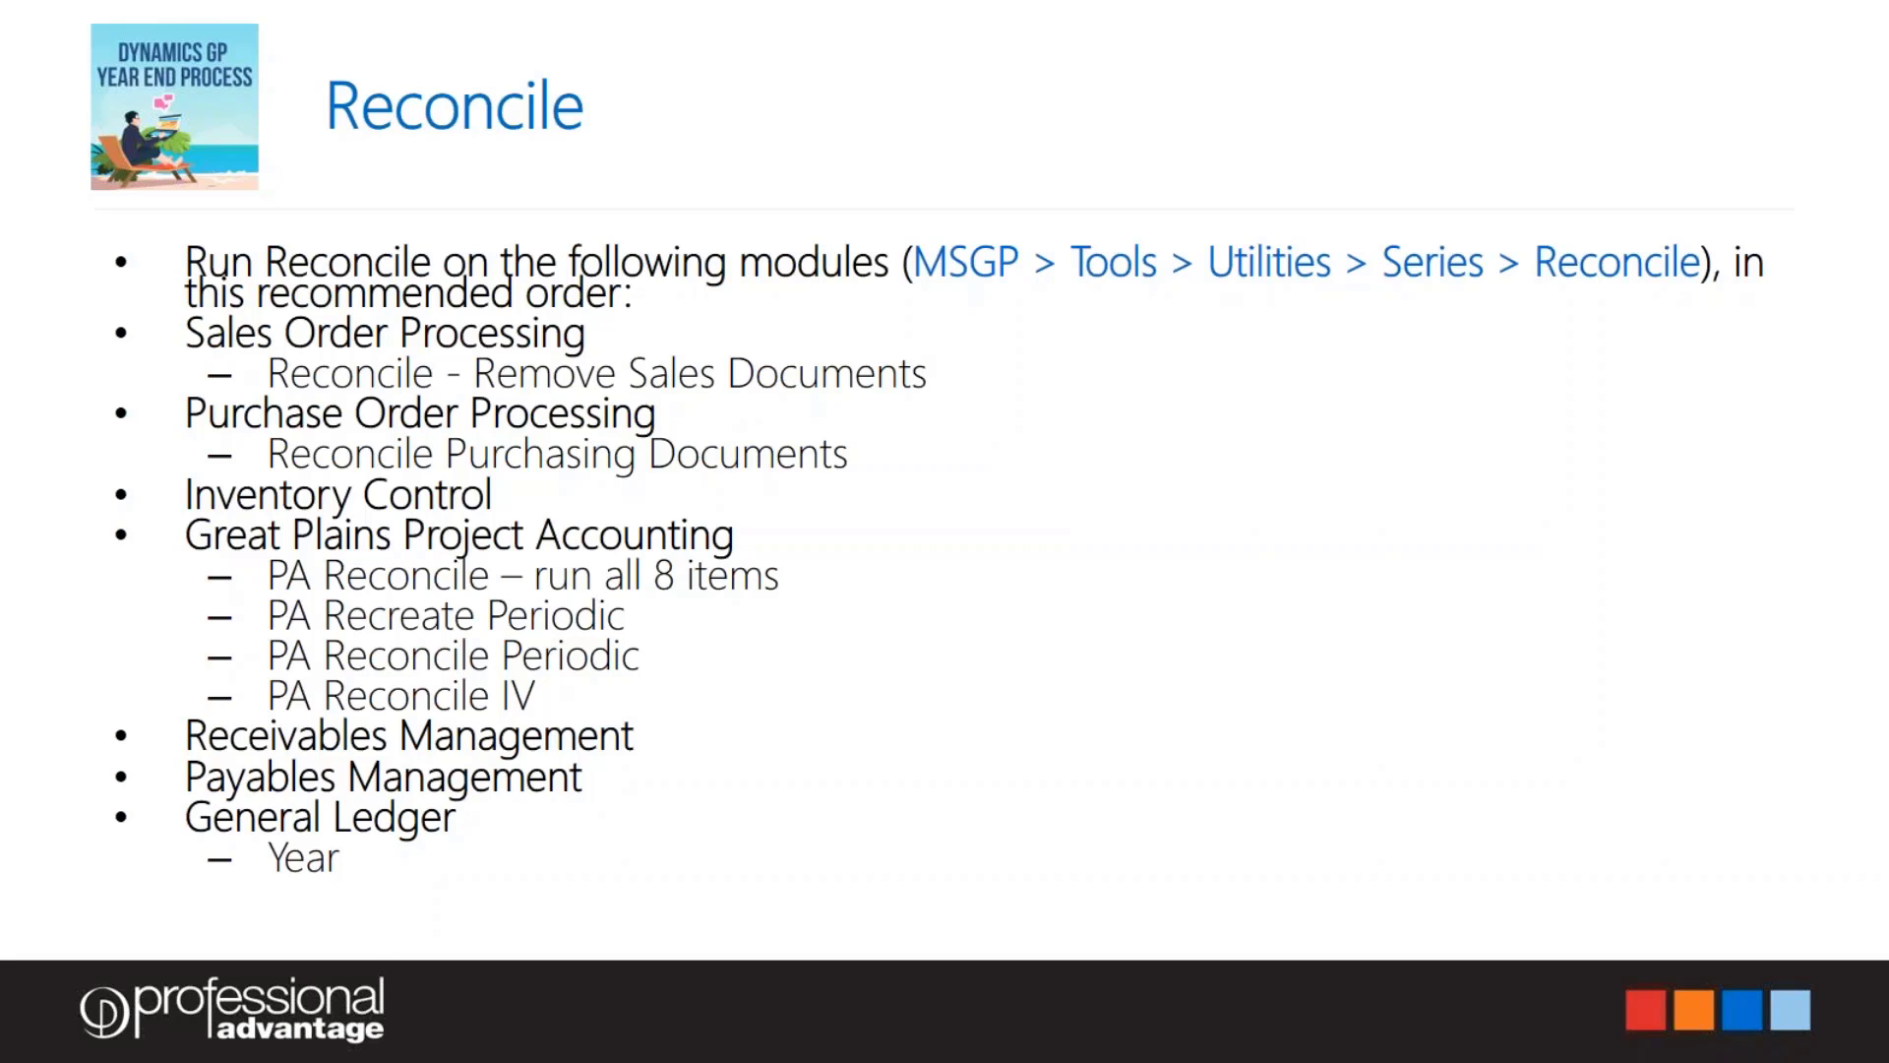
# Step: Switch back to Microsoft Dynamics GP and open the Reconcile-Remove Sales Documents utility
pyautogui.hotkey('alt', 'Tab')
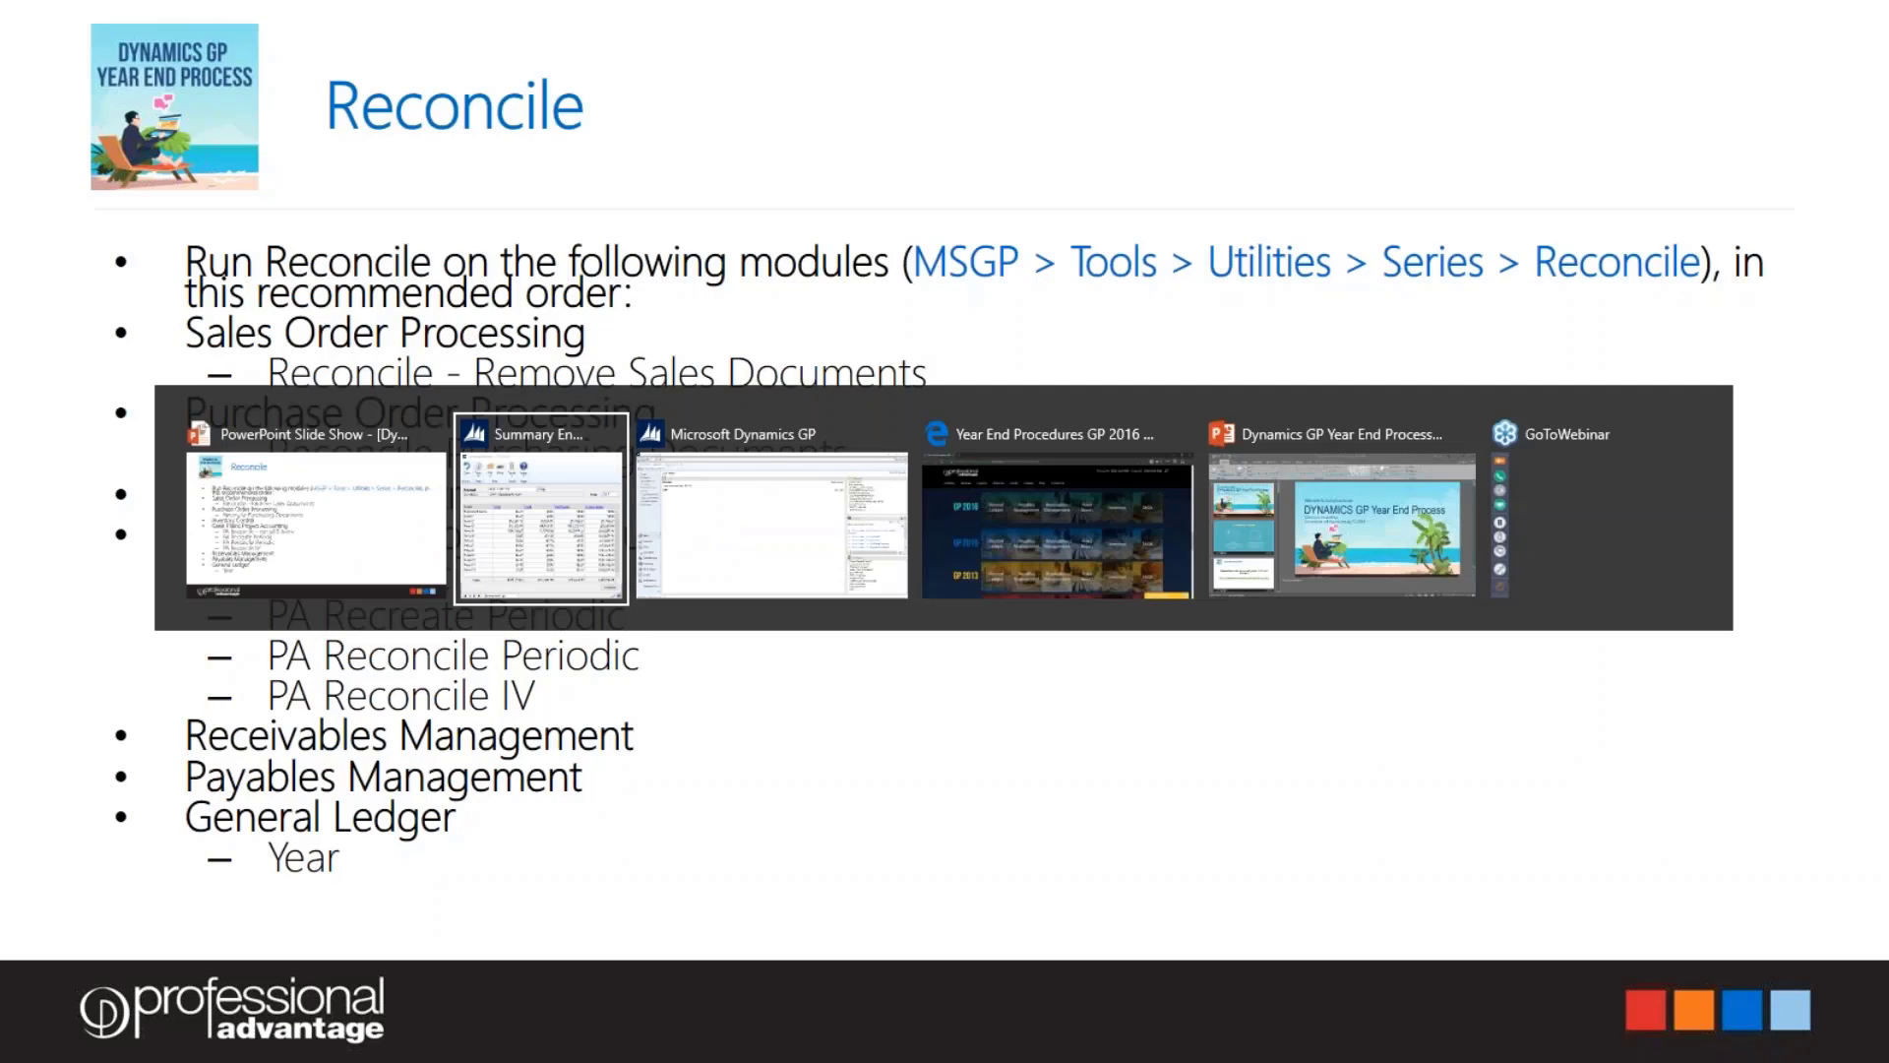
pyautogui.click(771, 475)
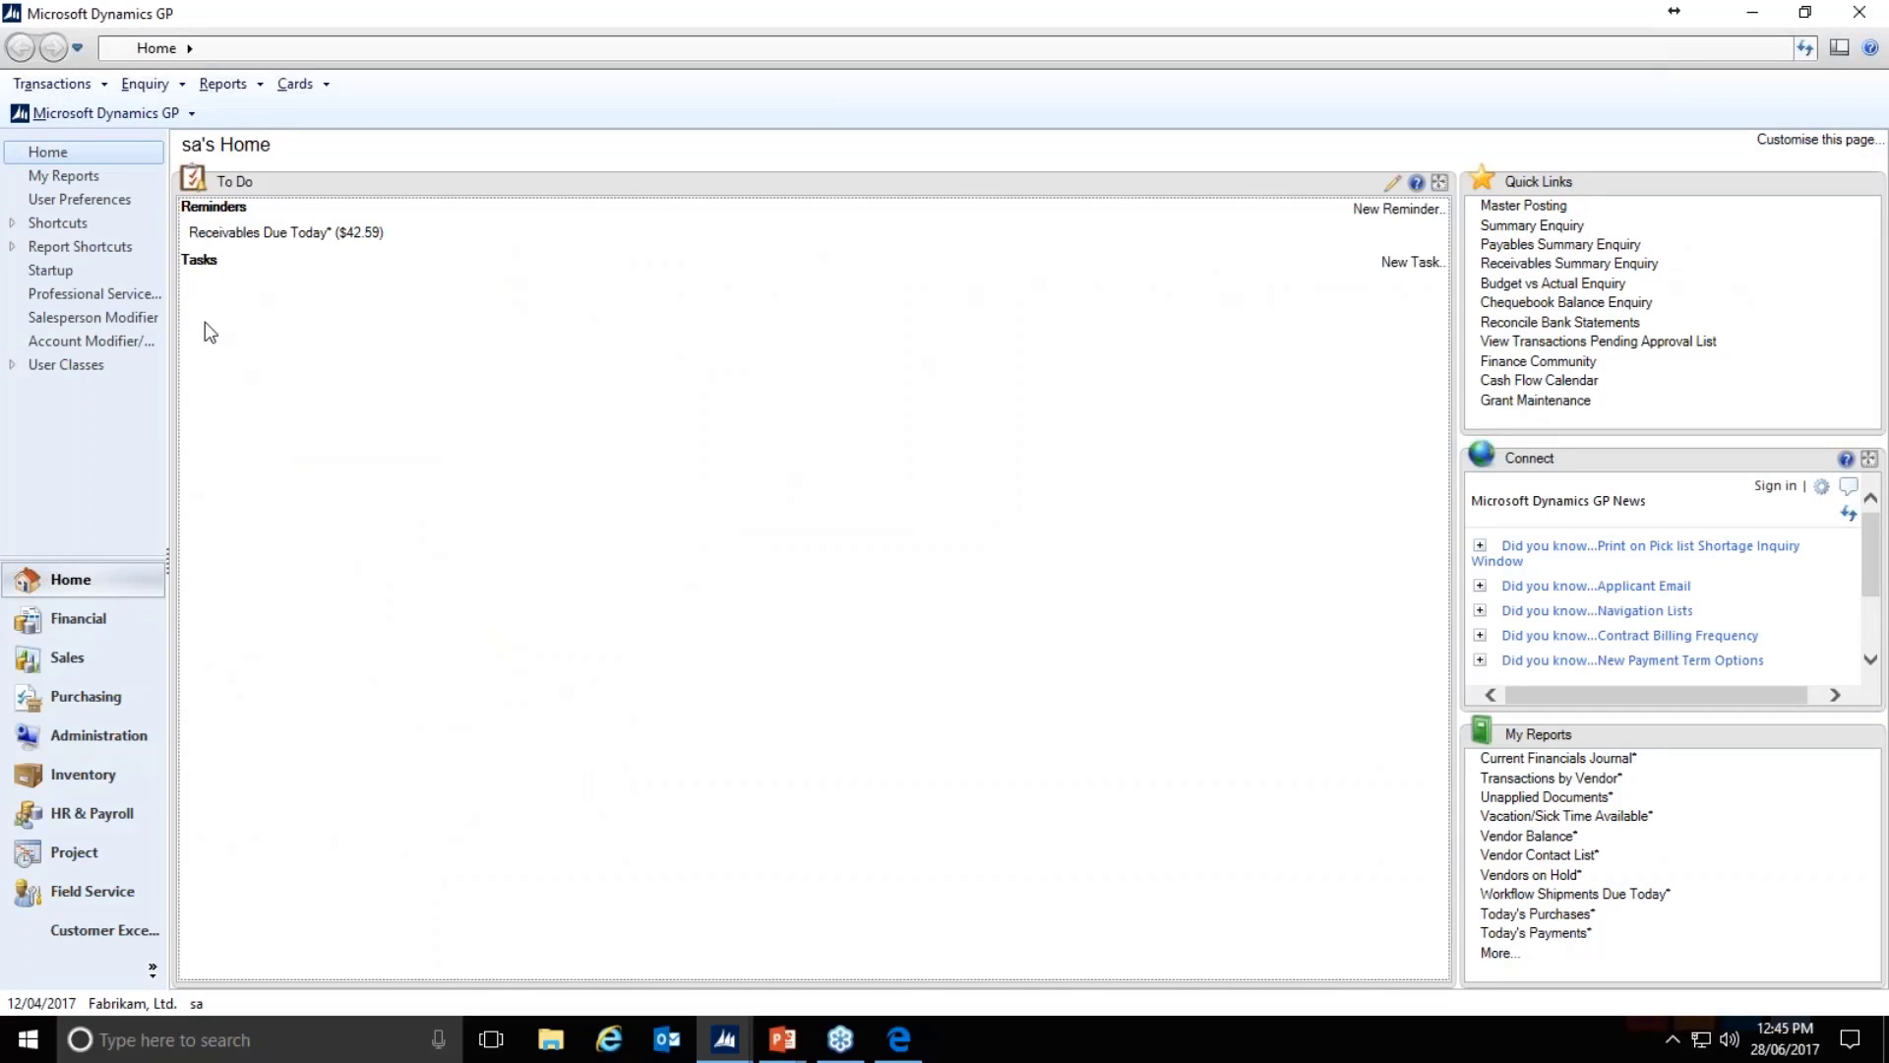
pyautogui.click(112, 115)
pyautogui.moveTo(189, 222)
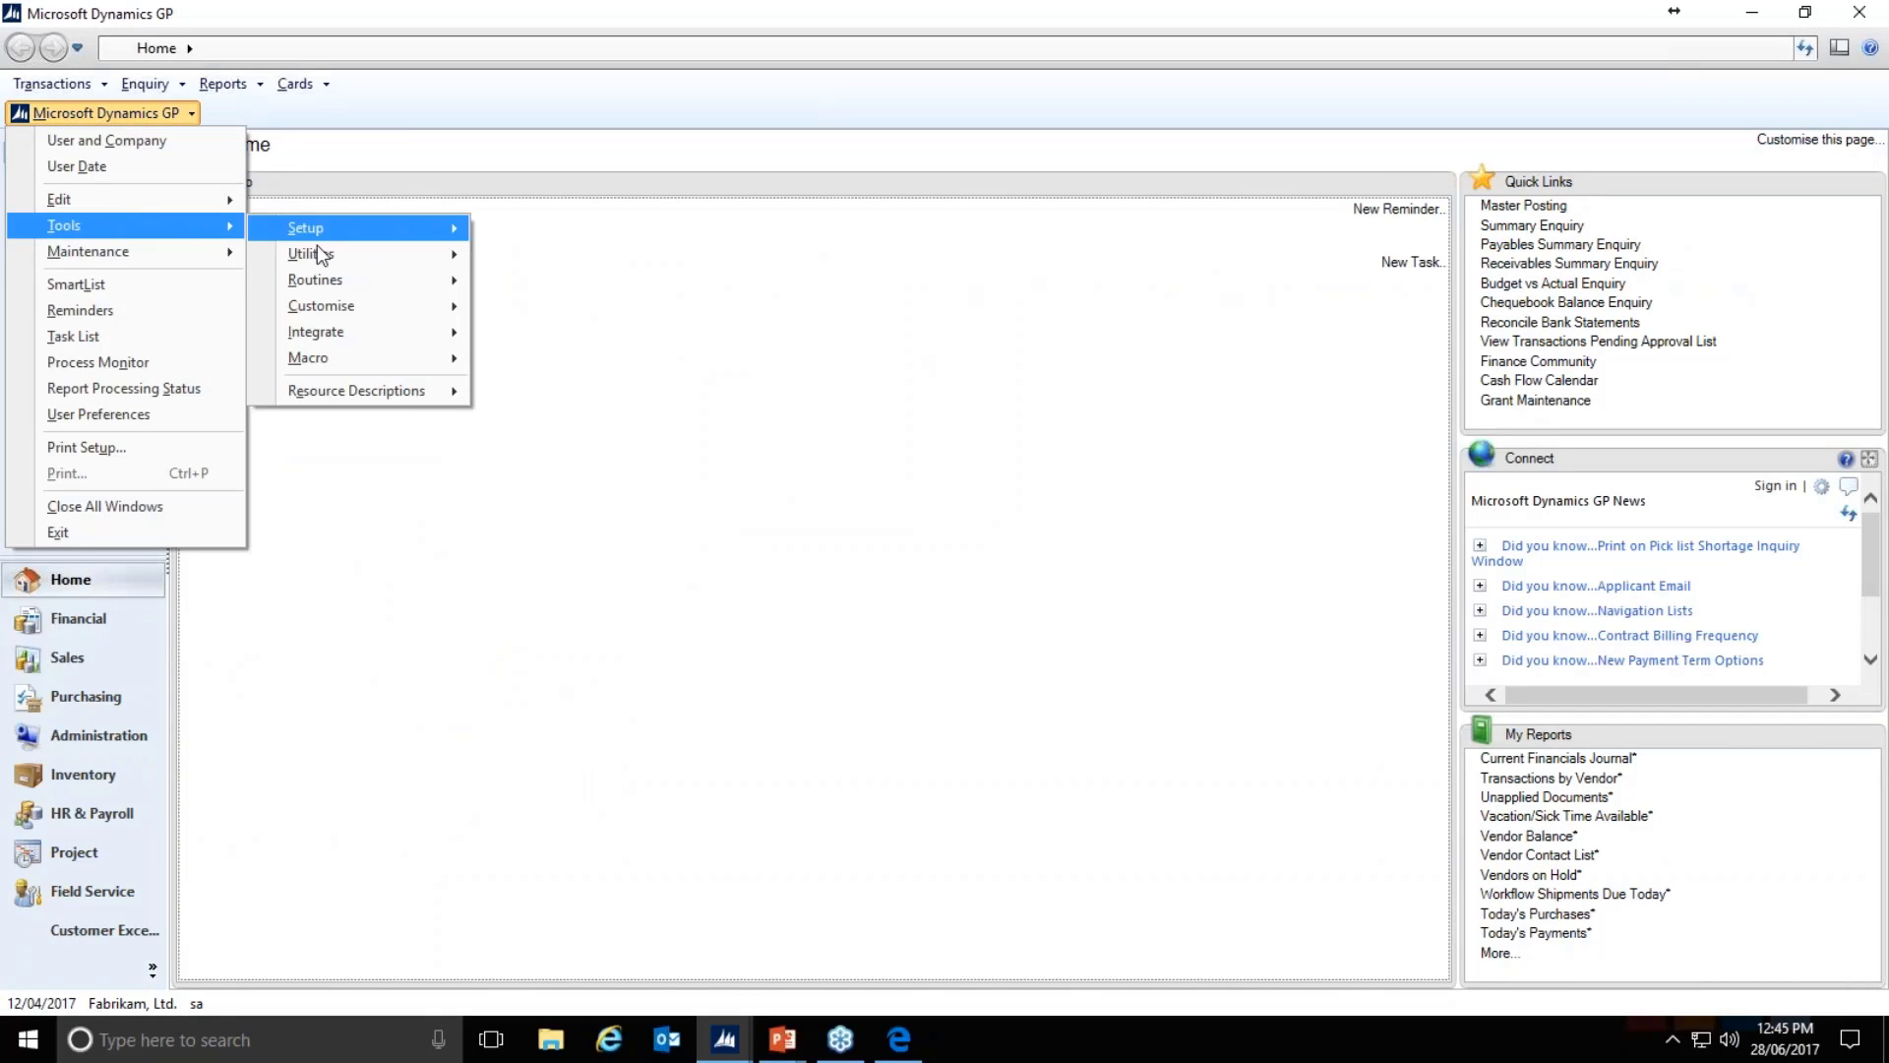
pyautogui.moveTo(309, 256)
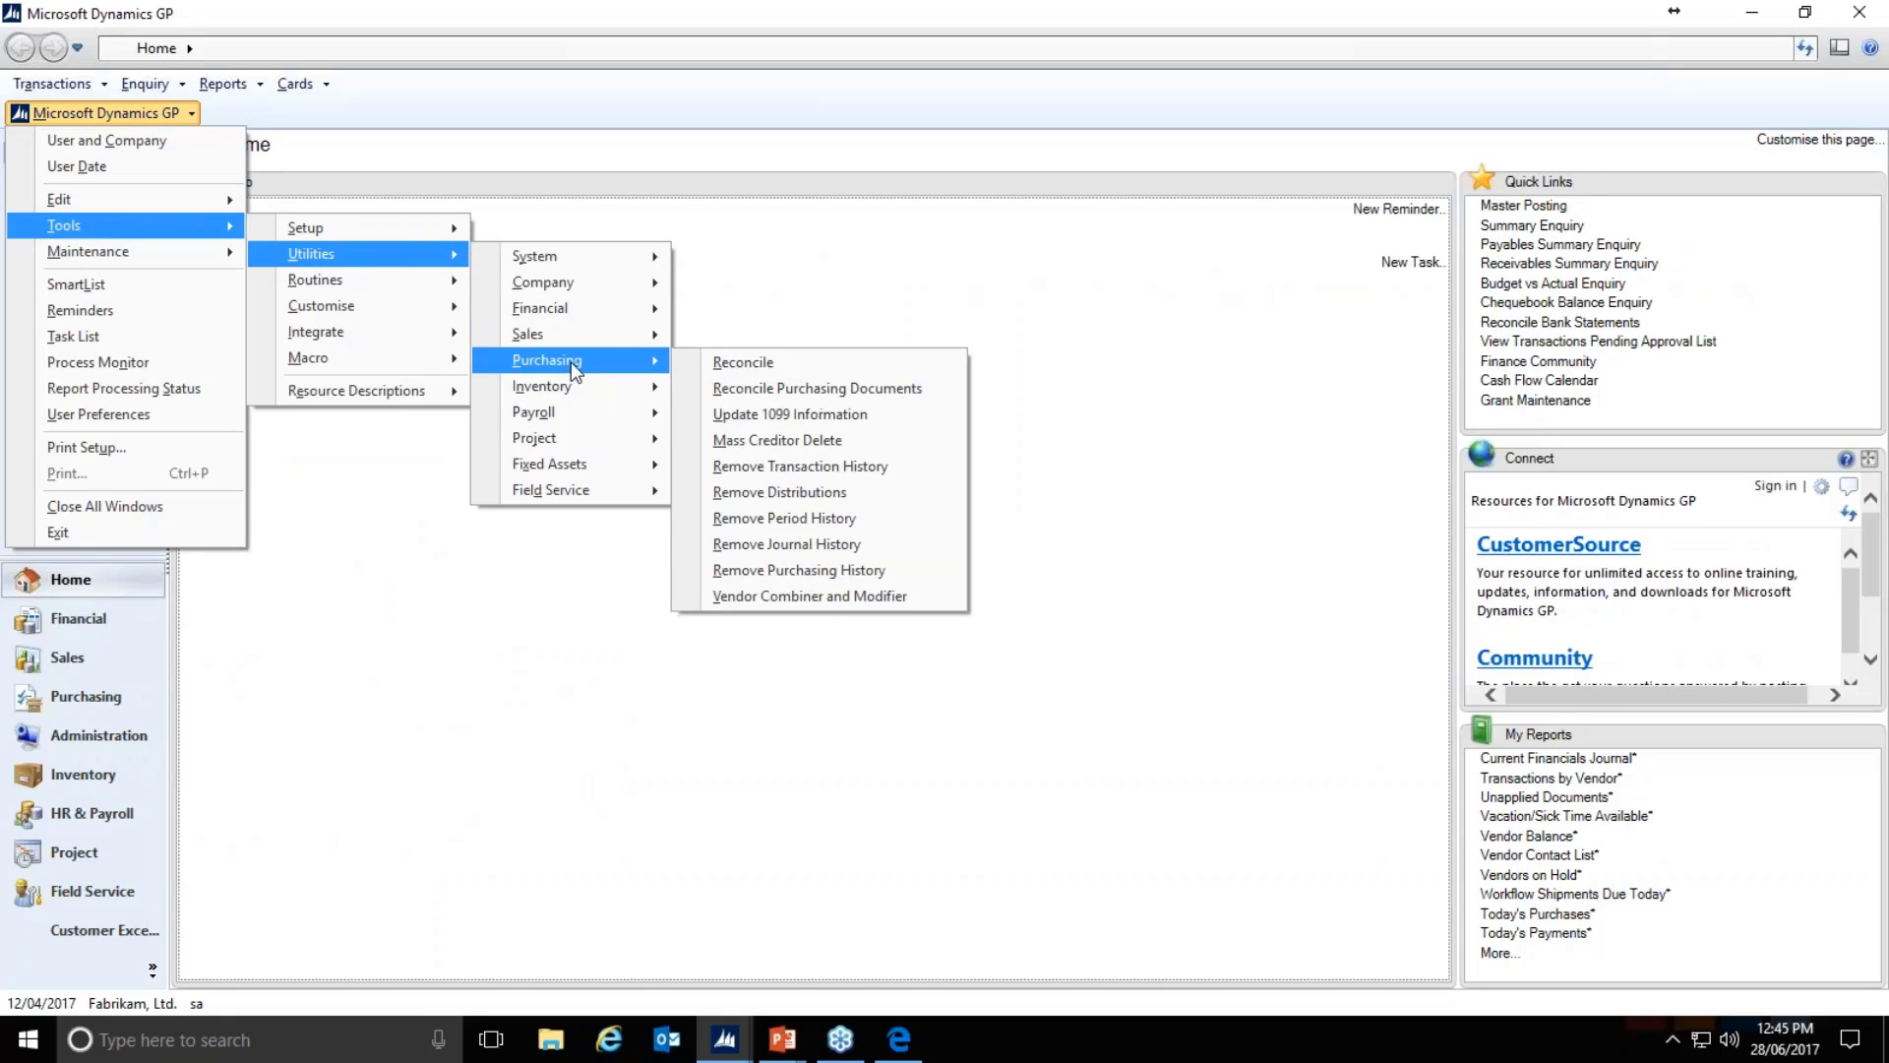
pyautogui.moveTo(572, 389)
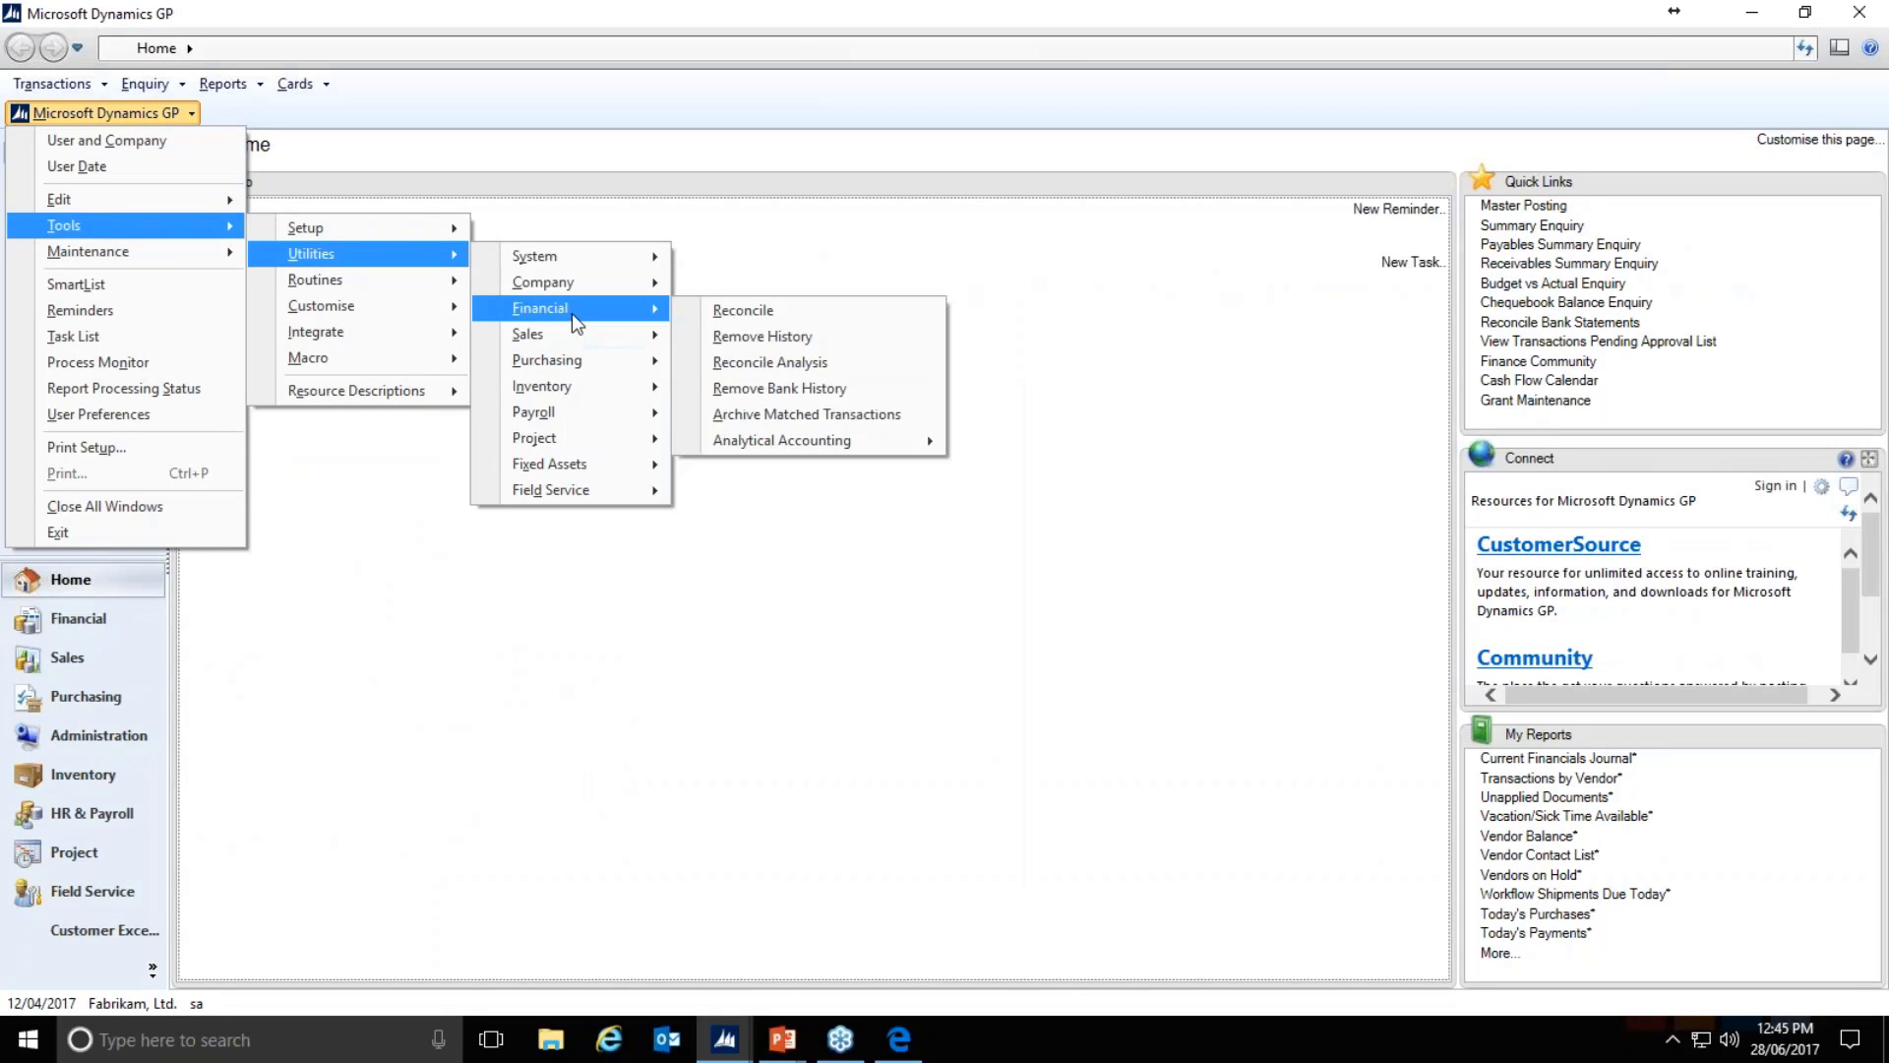
pyautogui.moveTo(577, 344)
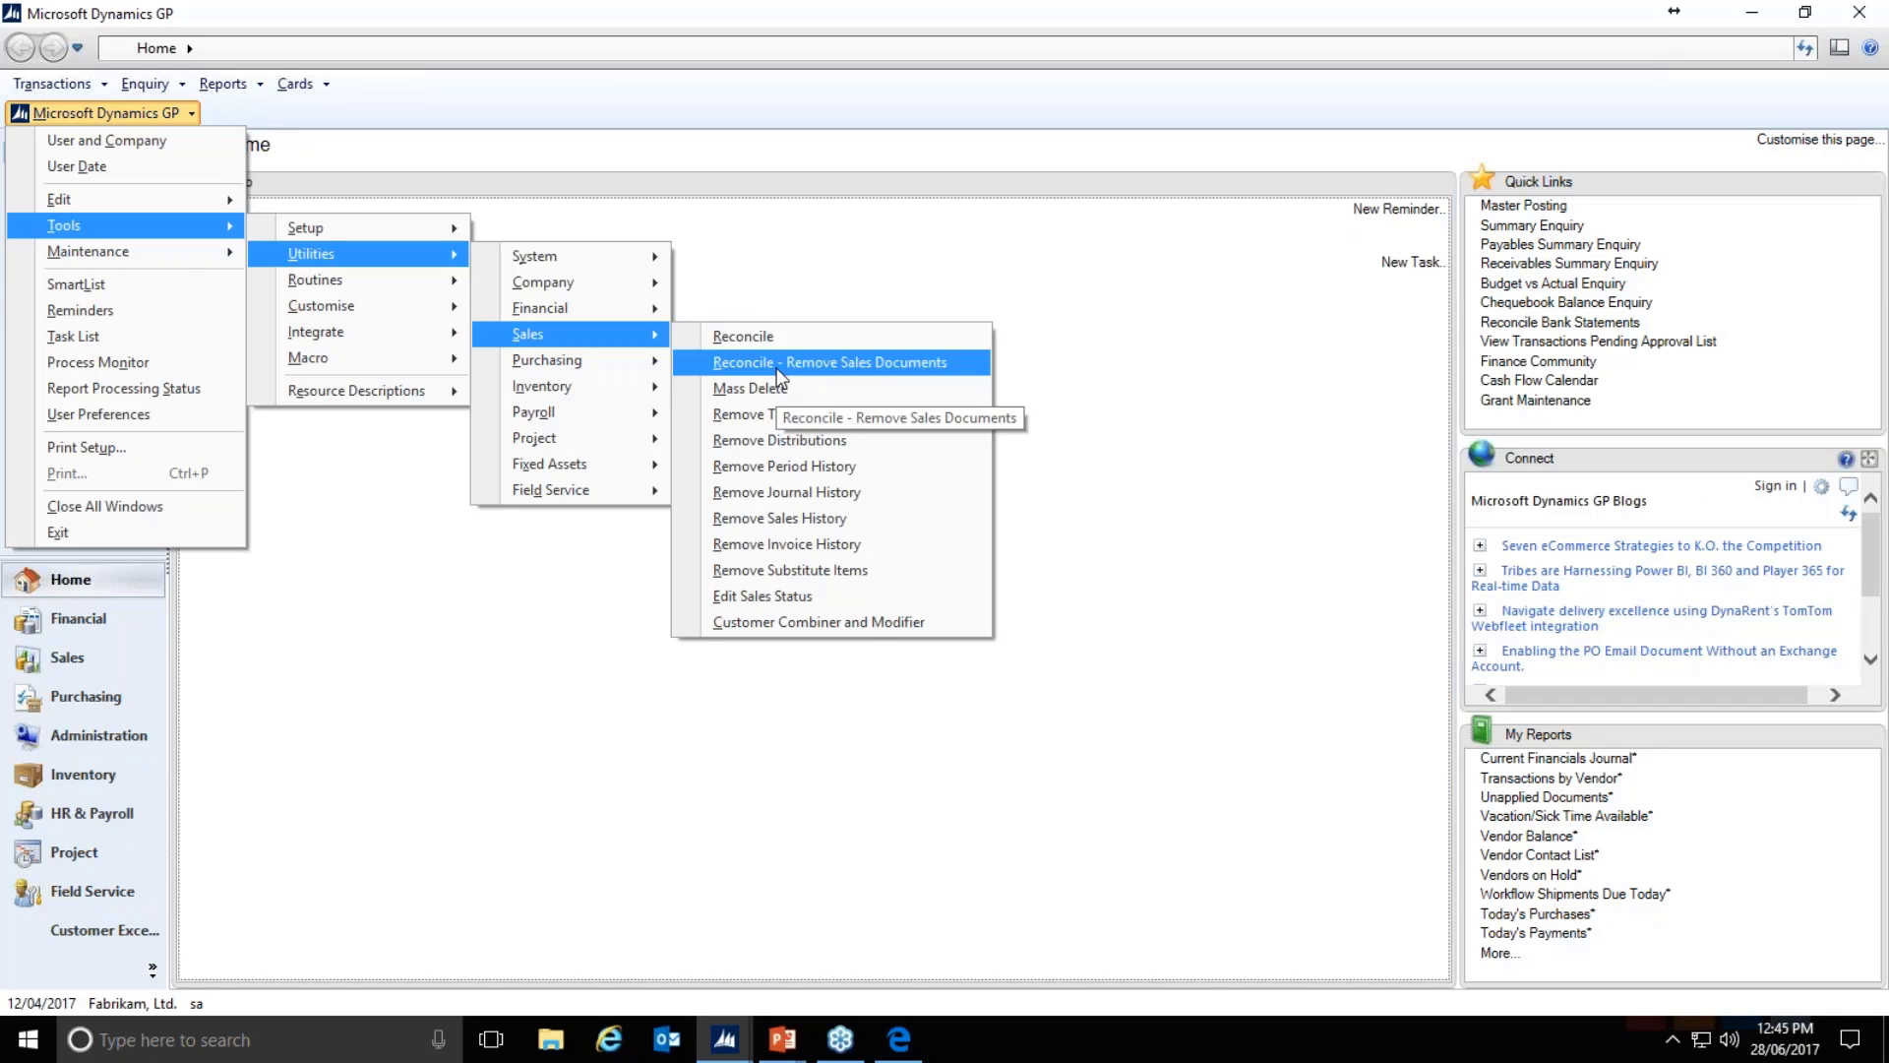
pyautogui.click(777, 366)
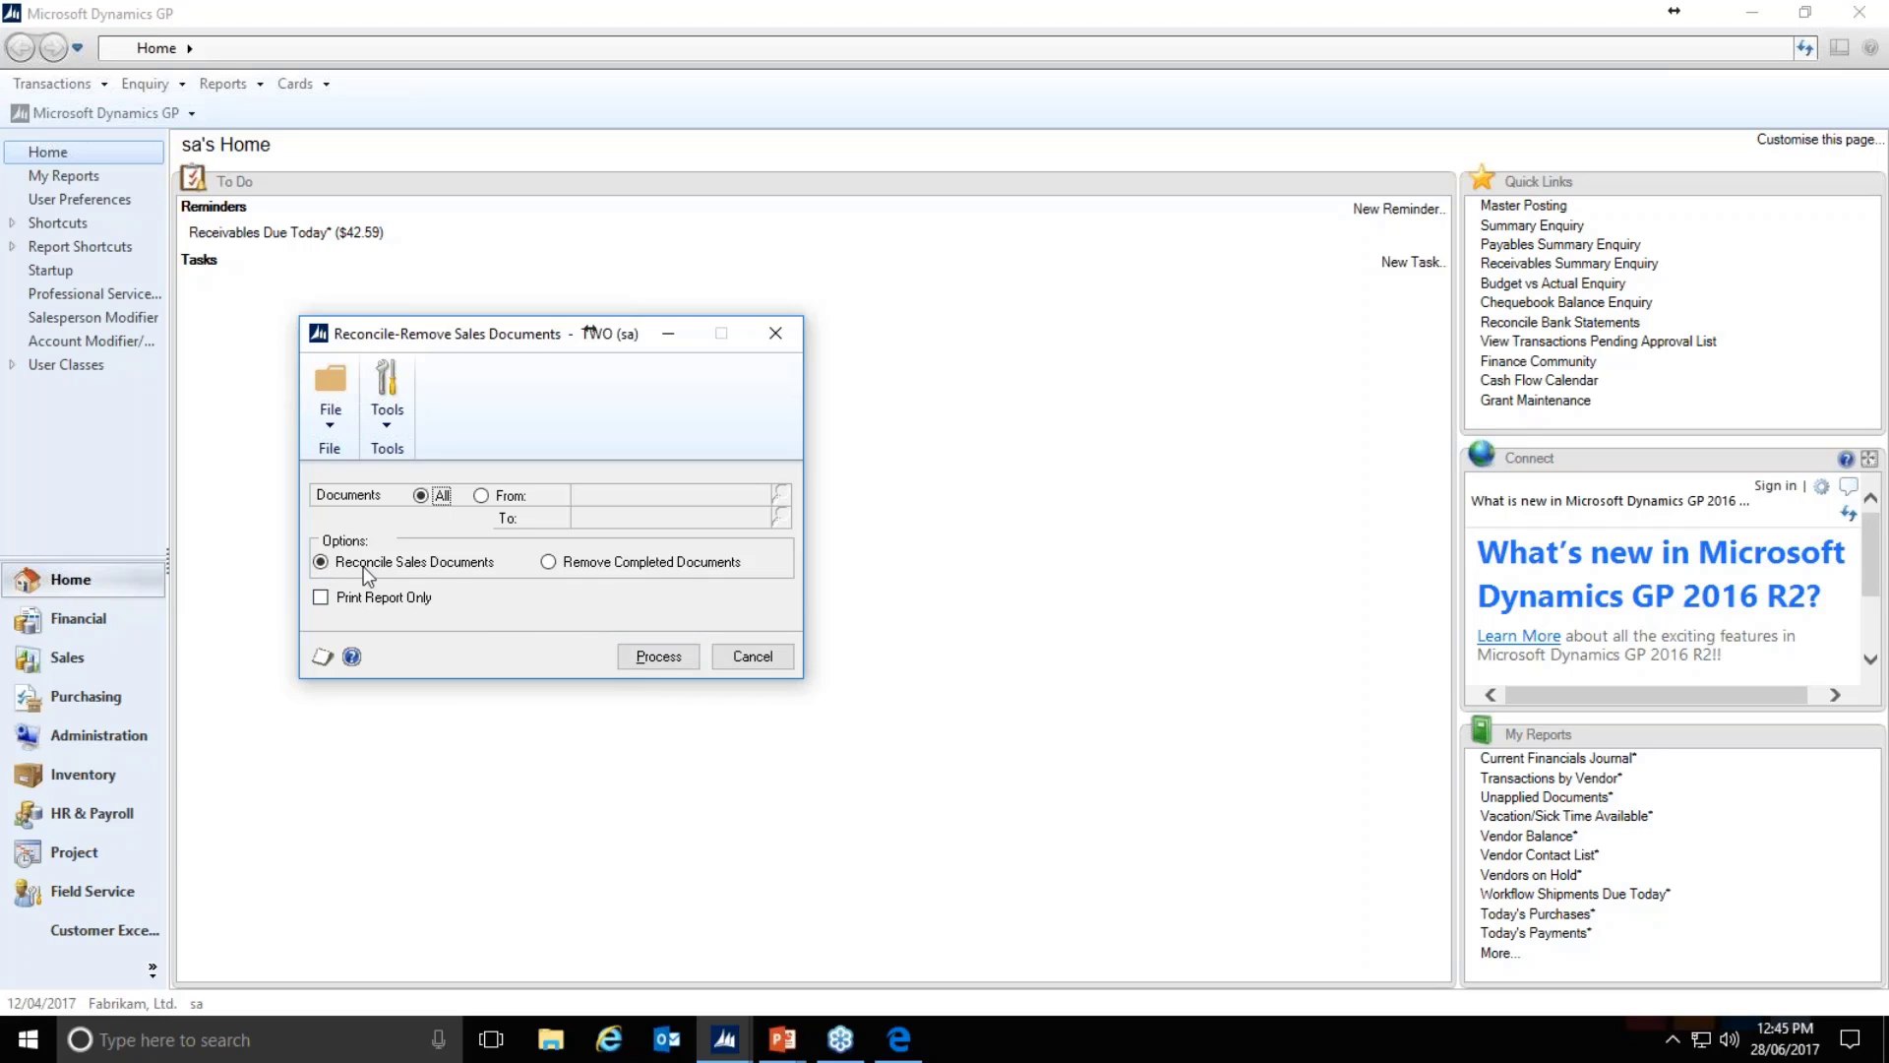
# Step: Reconcile all sales documents with the report output to the screen, and close the report
pyautogui.click(645, 657)
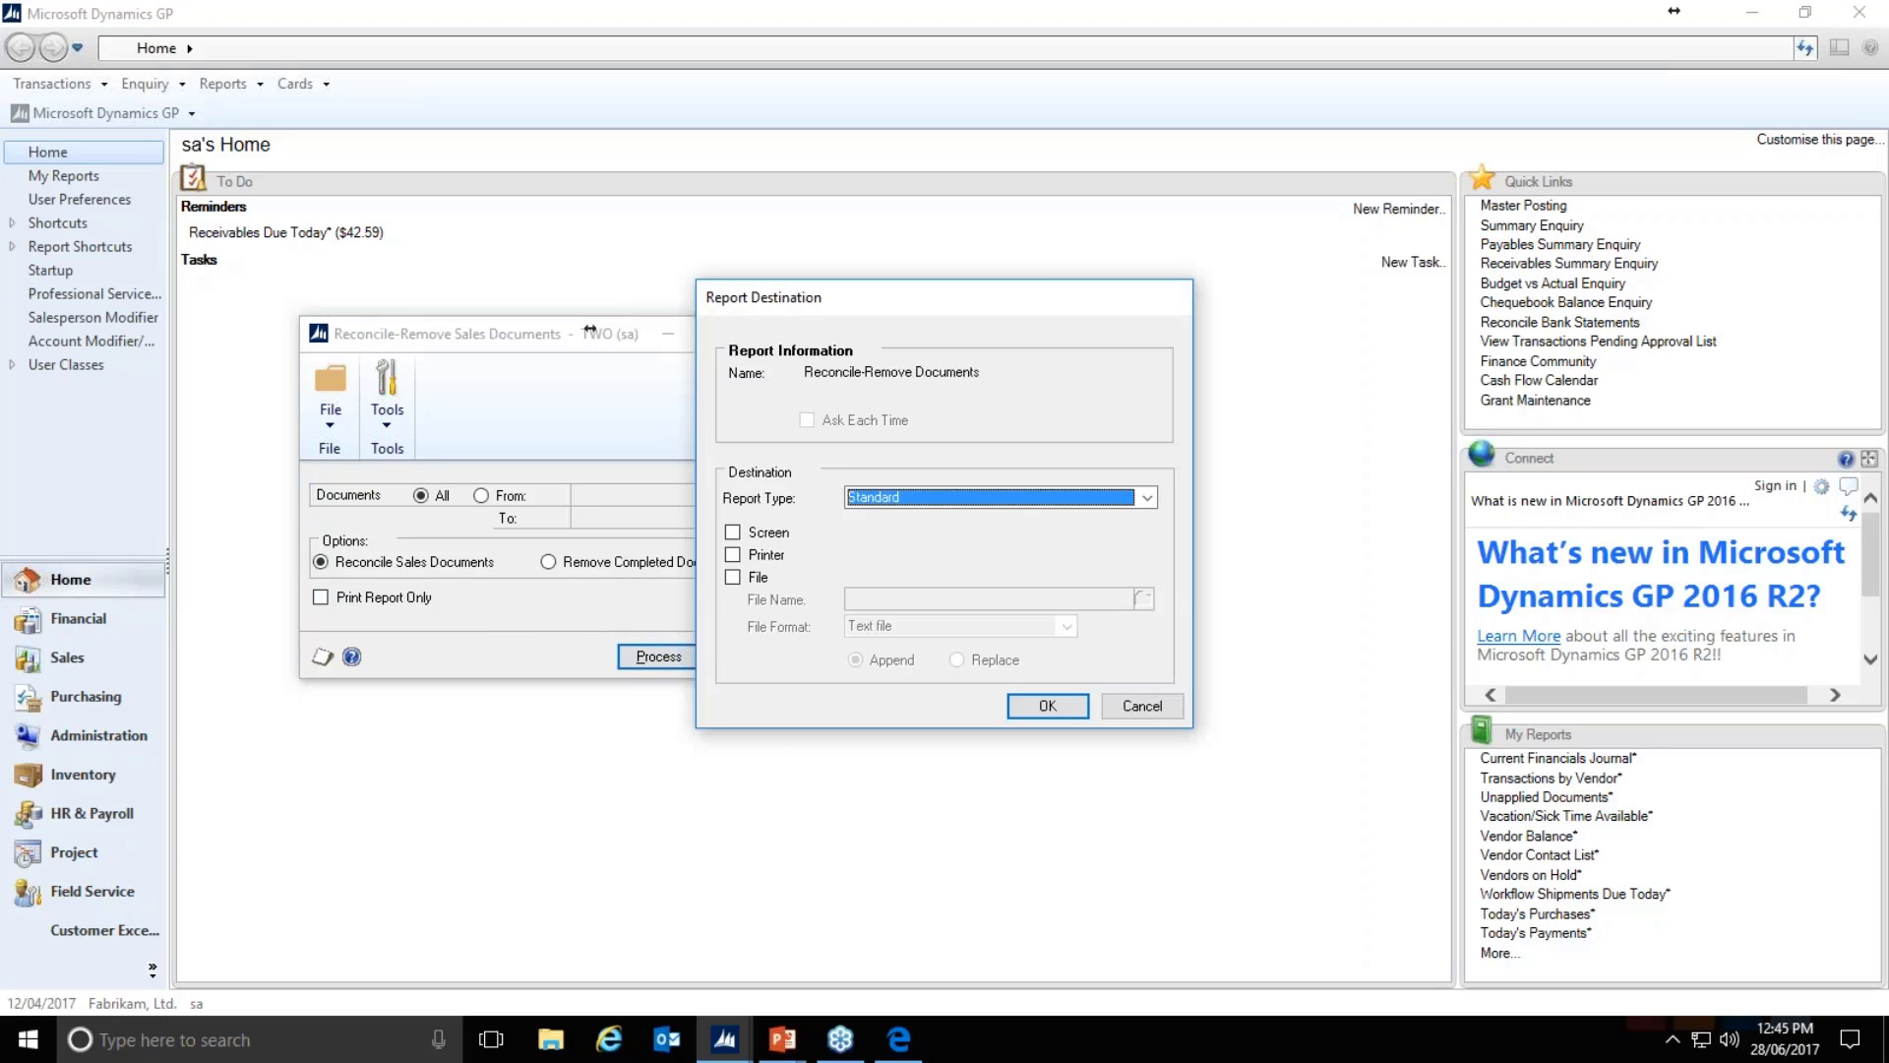
pyautogui.click(750, 538)
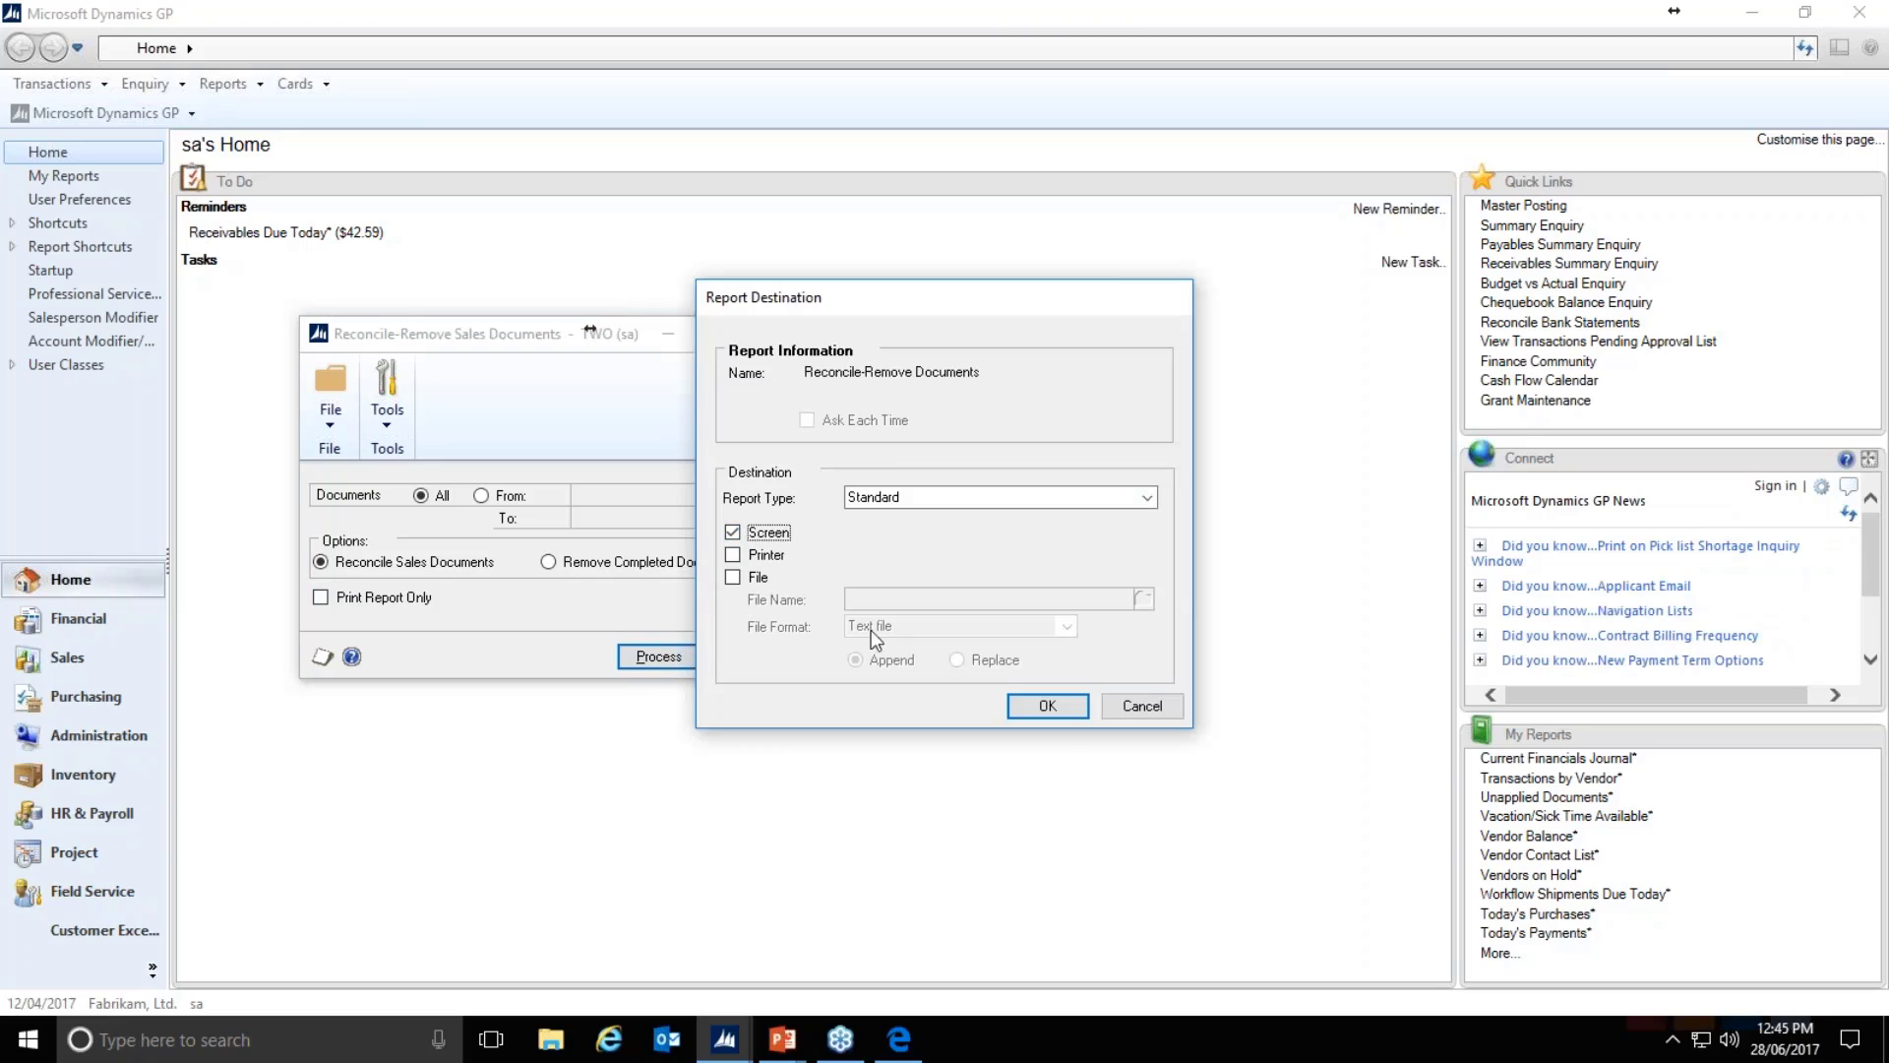
pyautogui.click(1041, 713)
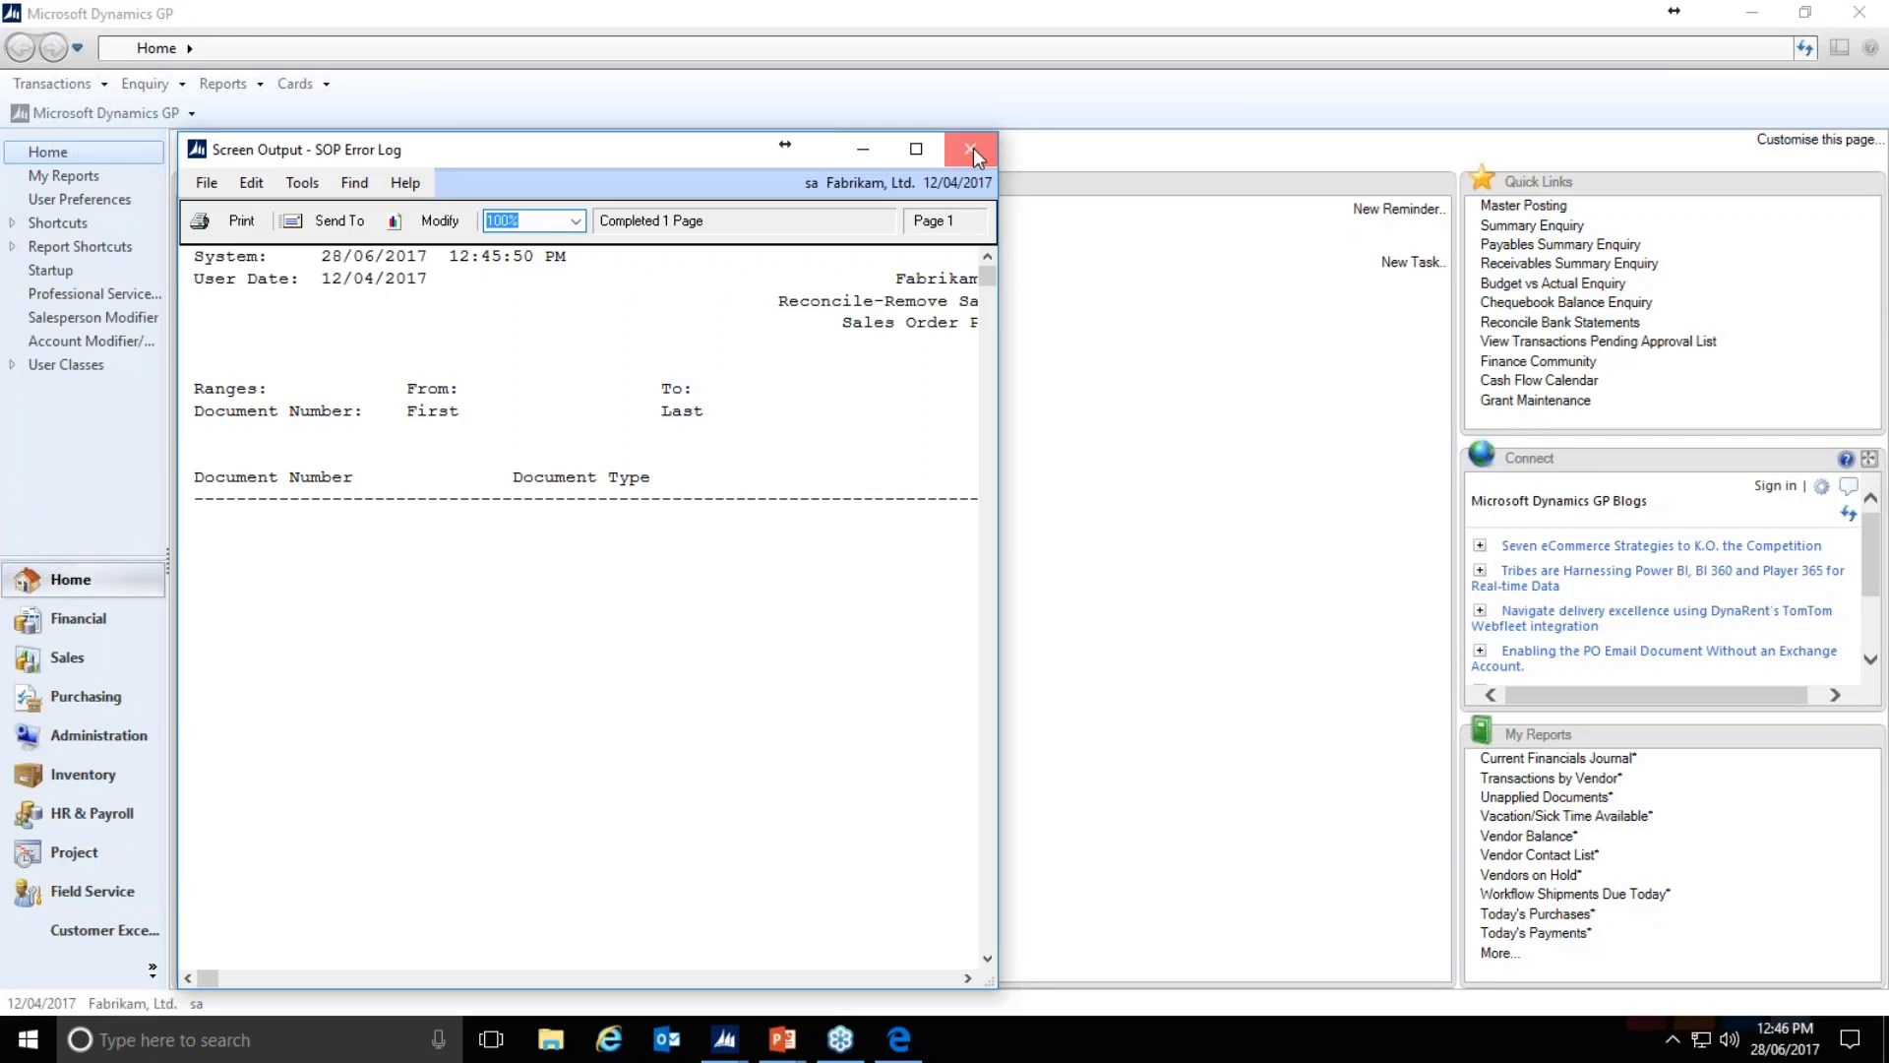
pyautogui.click(972, 147)
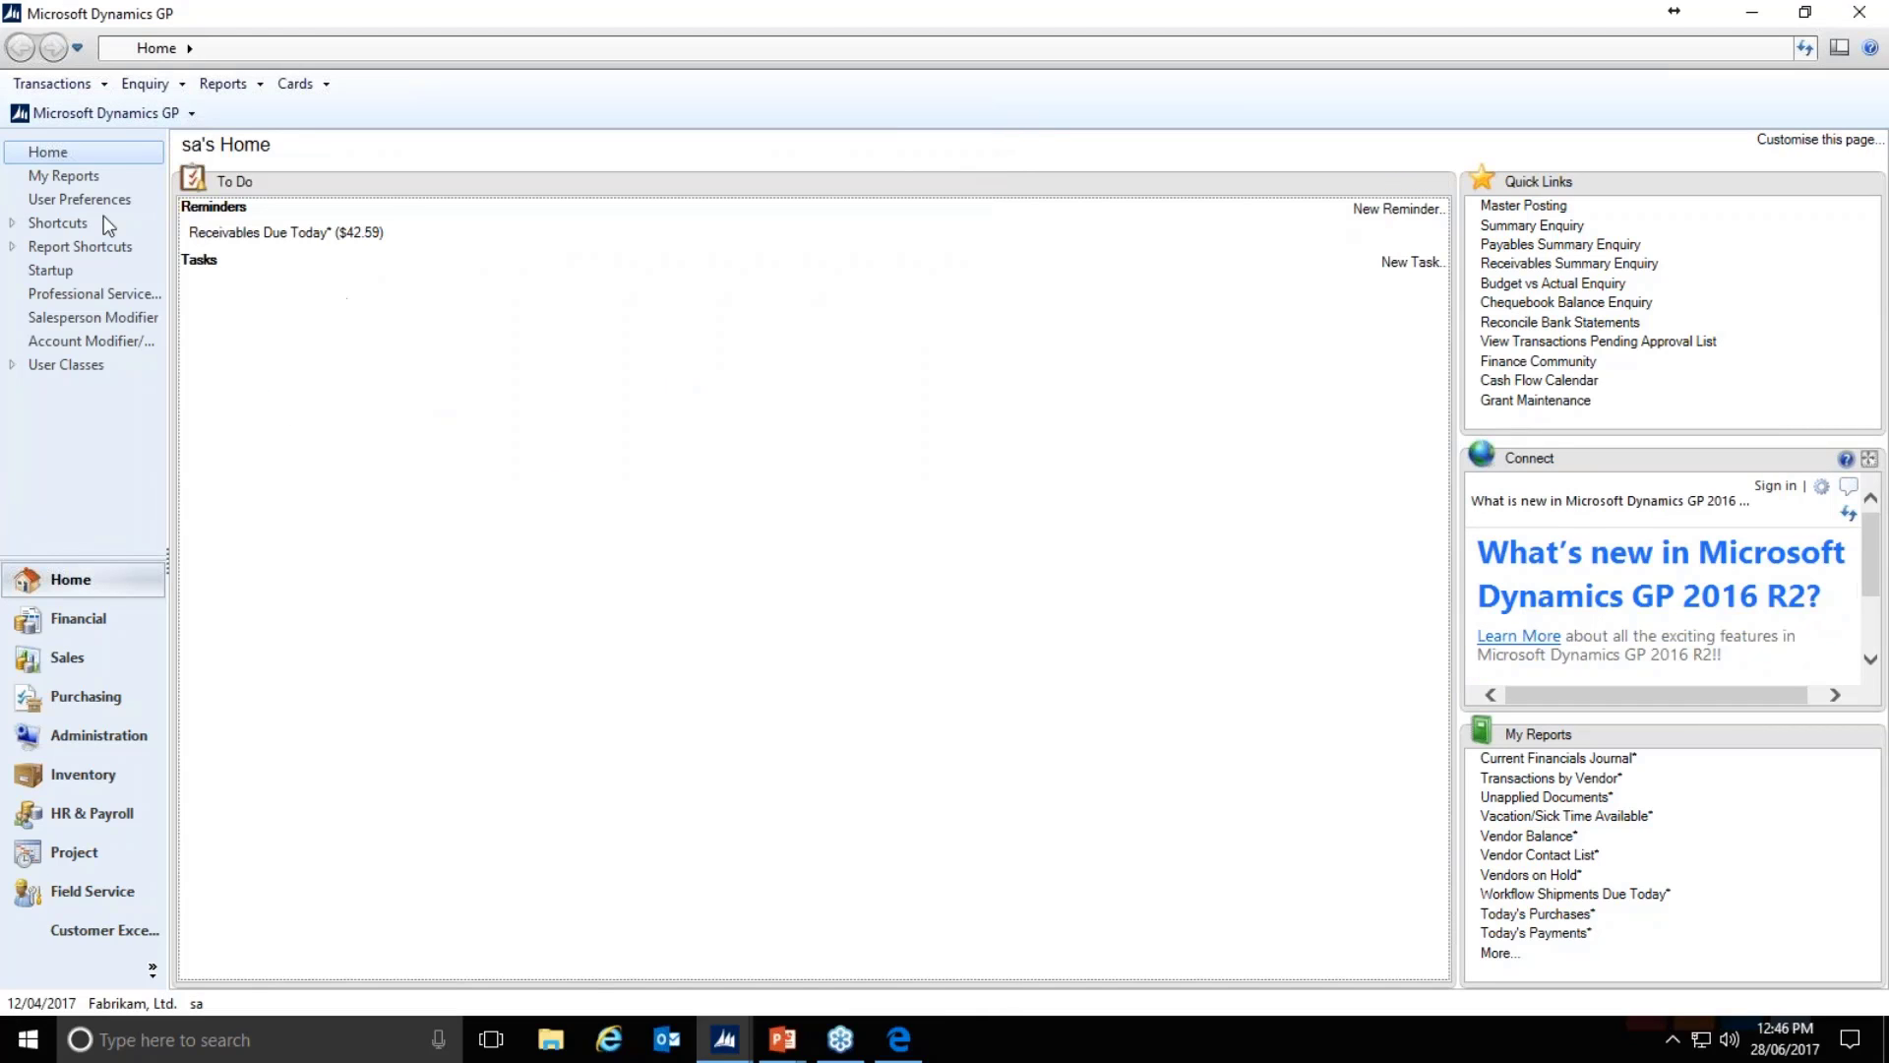
# Step: Run Reconcile Purchasing Documents for all purchase orders with a printed report output to the screen, and close the report and utility
pyautogui.click(98, 112)
pyautogui.moveTo(100, 226)
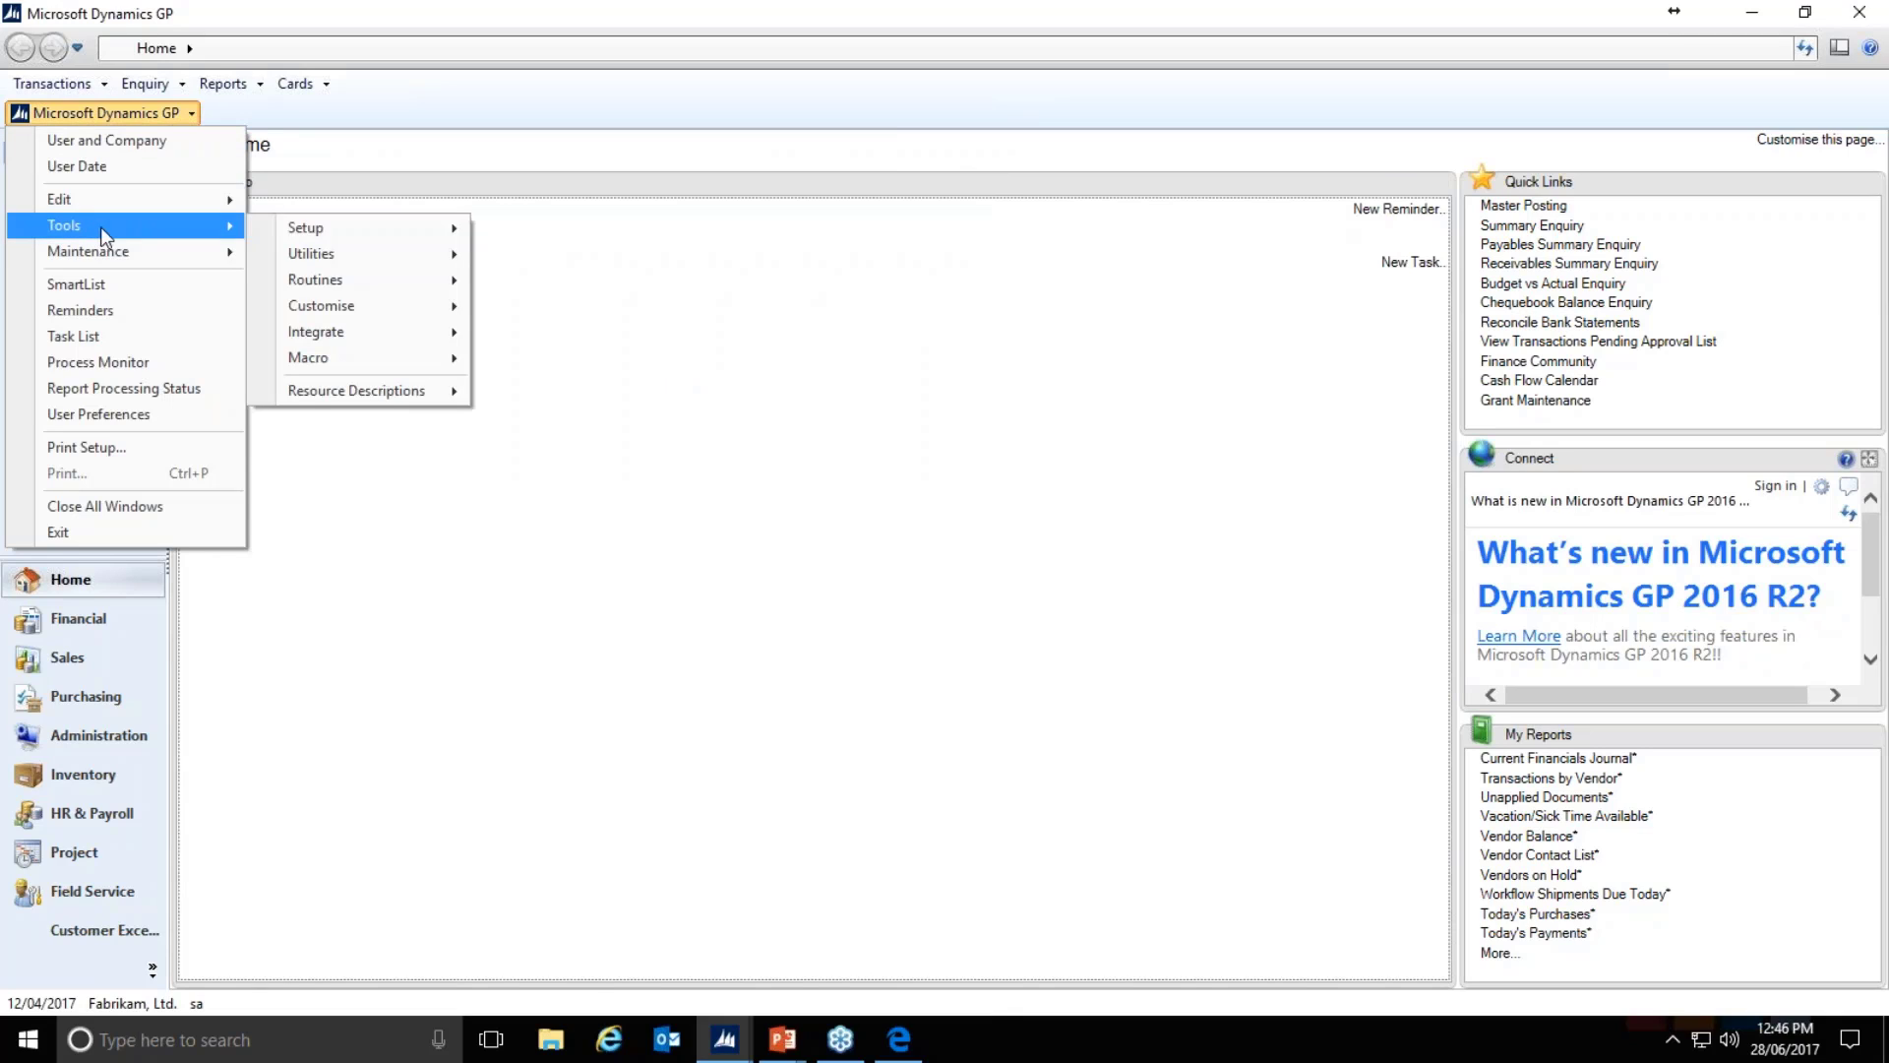
pyautogui.moveTo(347, 256)
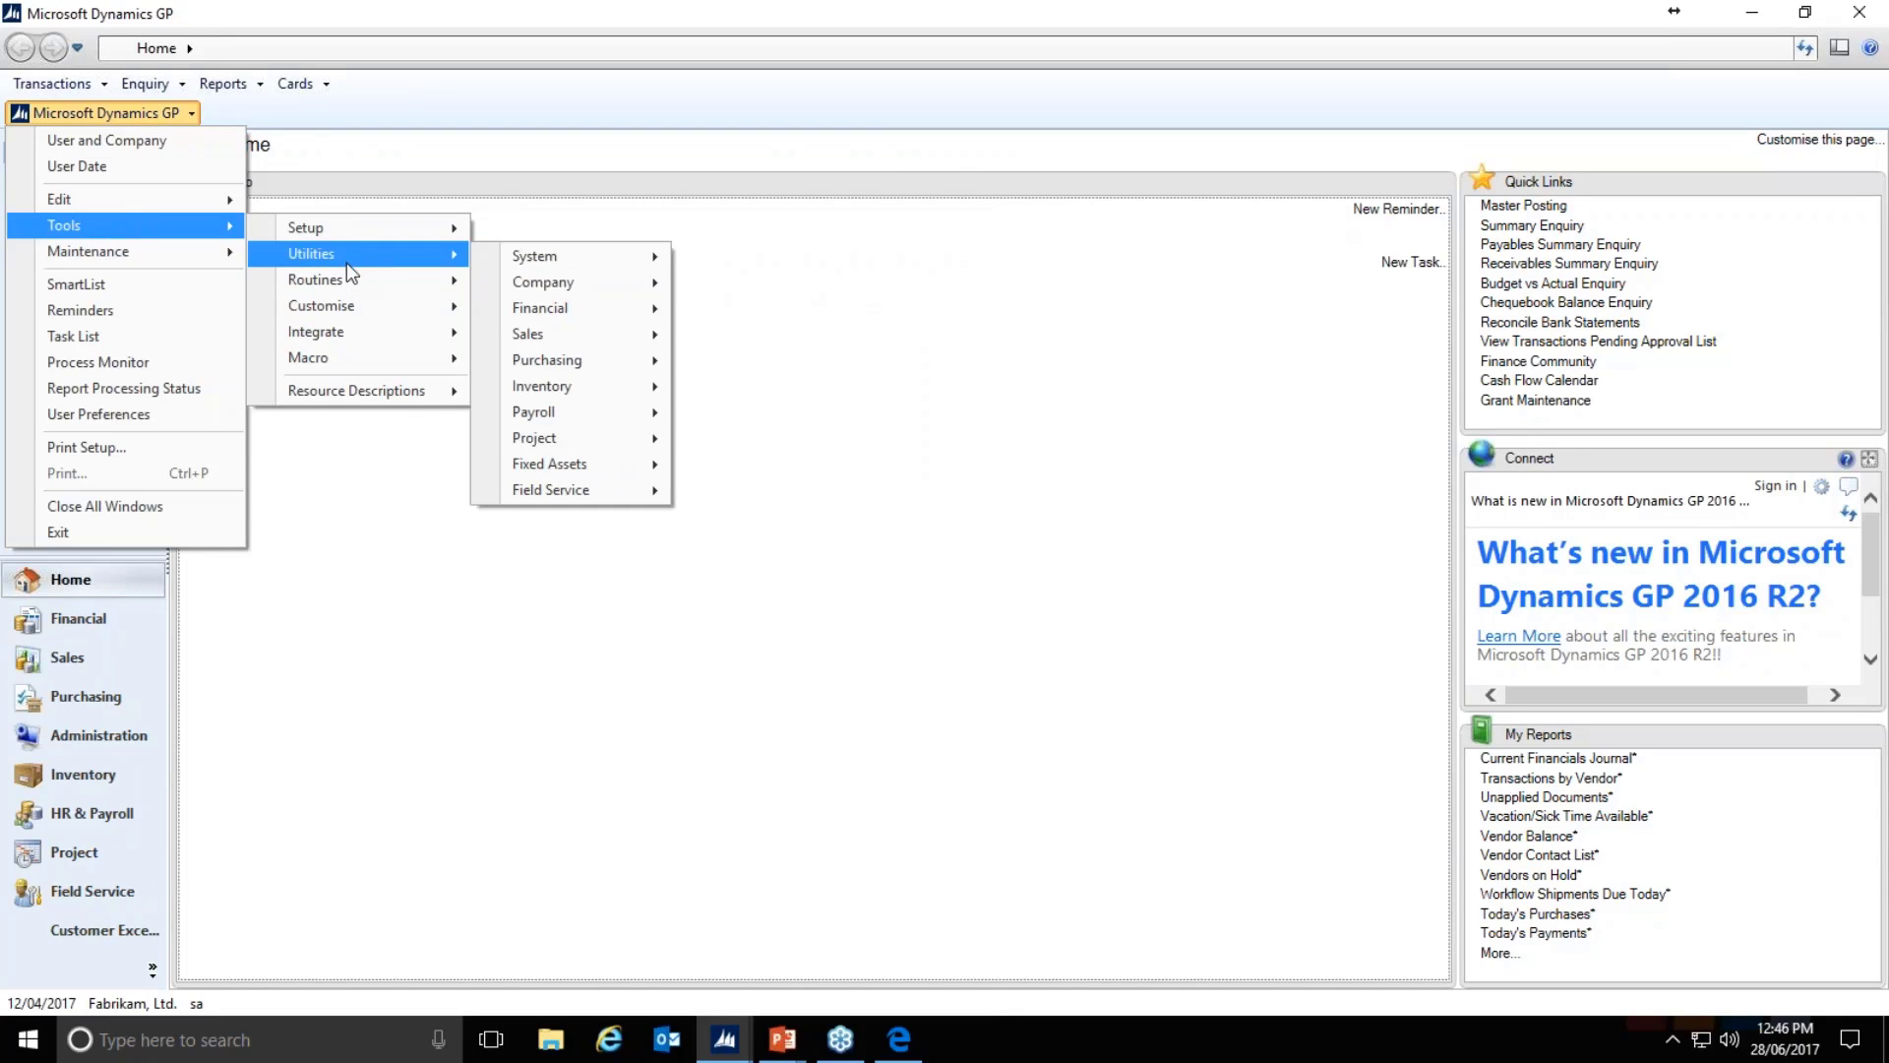
pyautogui.moveTo(630, 360)
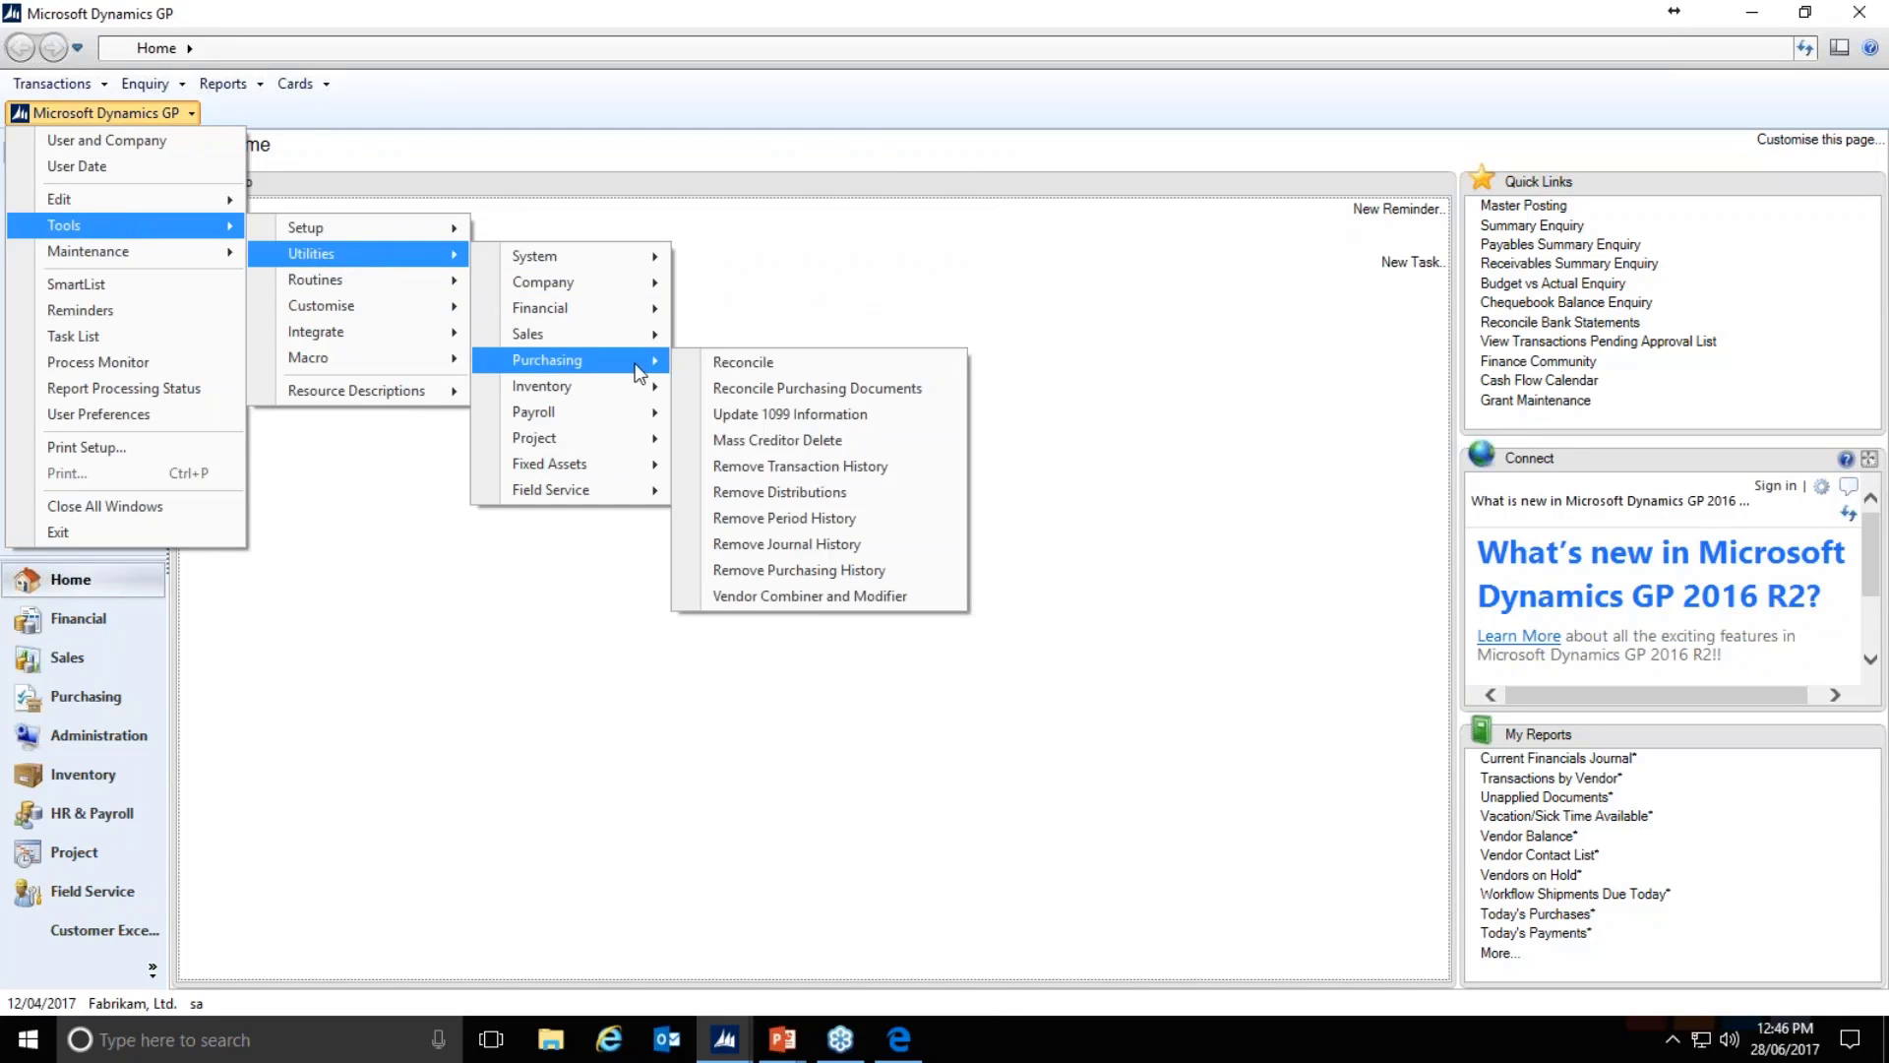
pyautogui.click(730, 387)
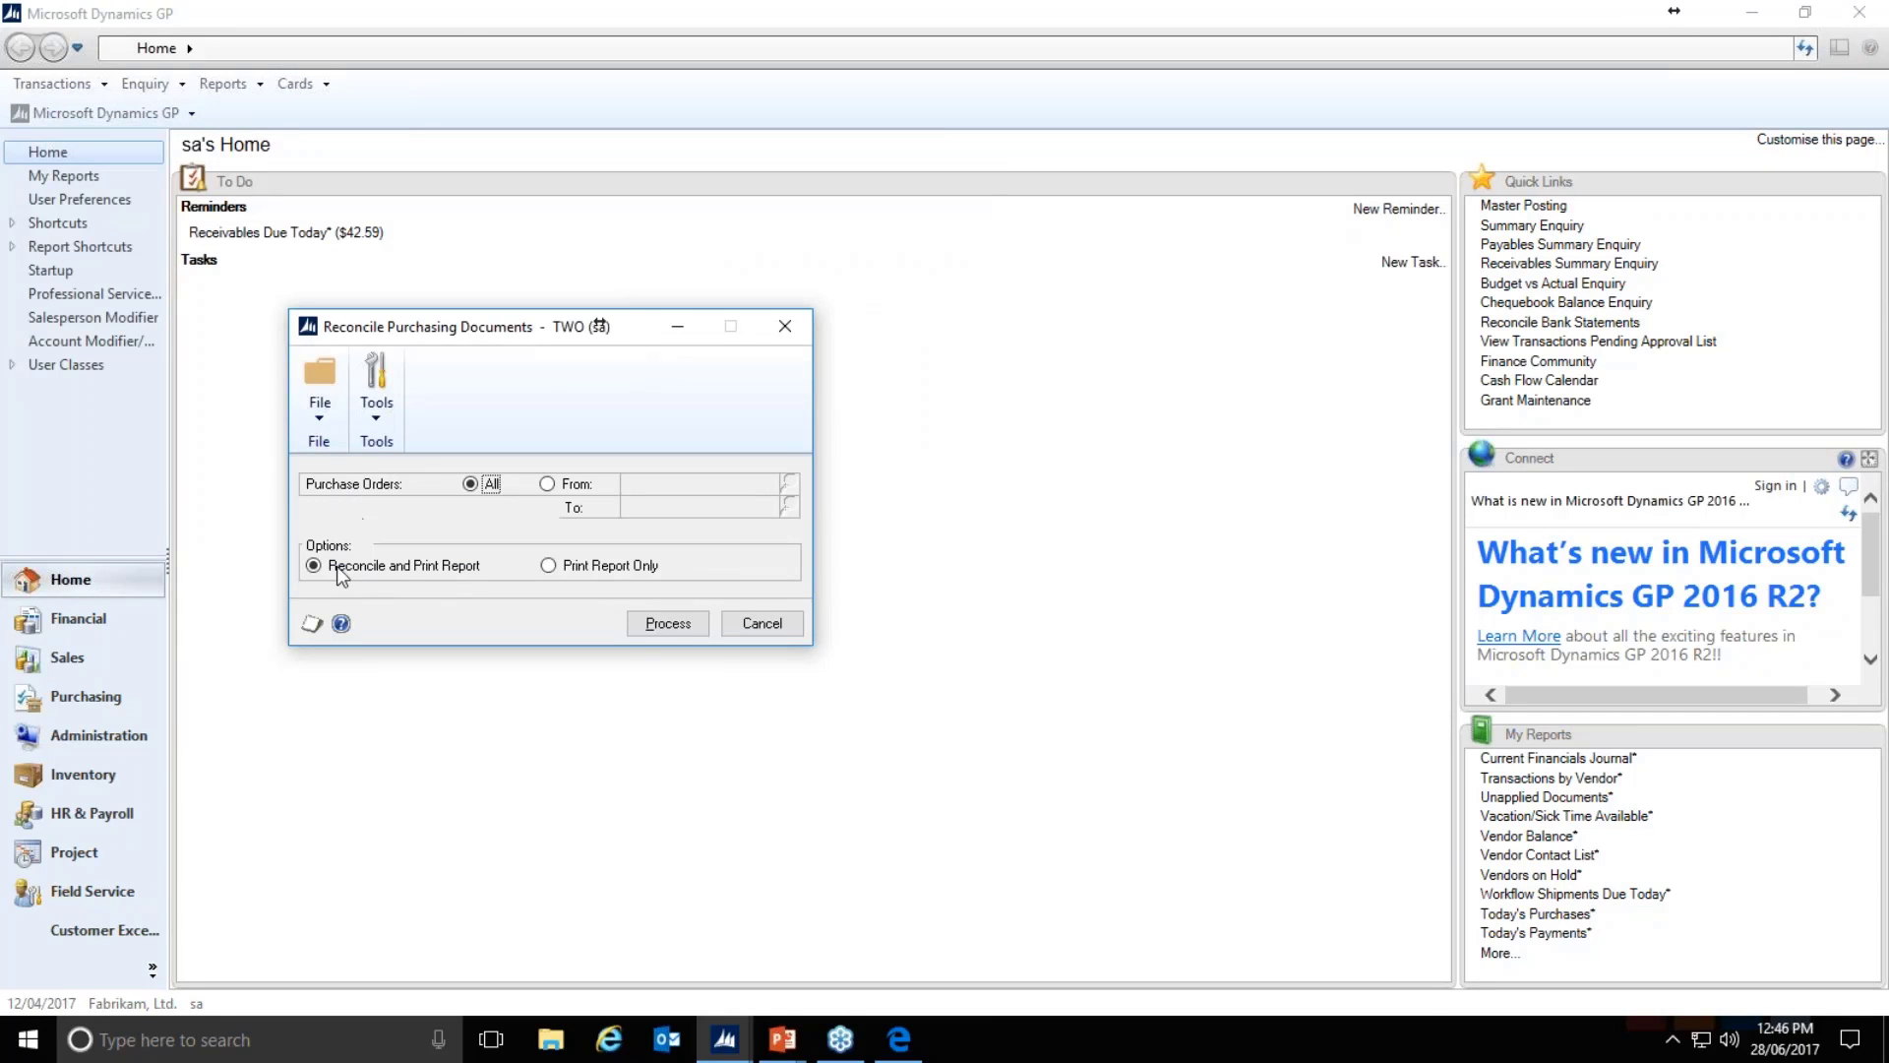
pyautogui.click(667, 626)
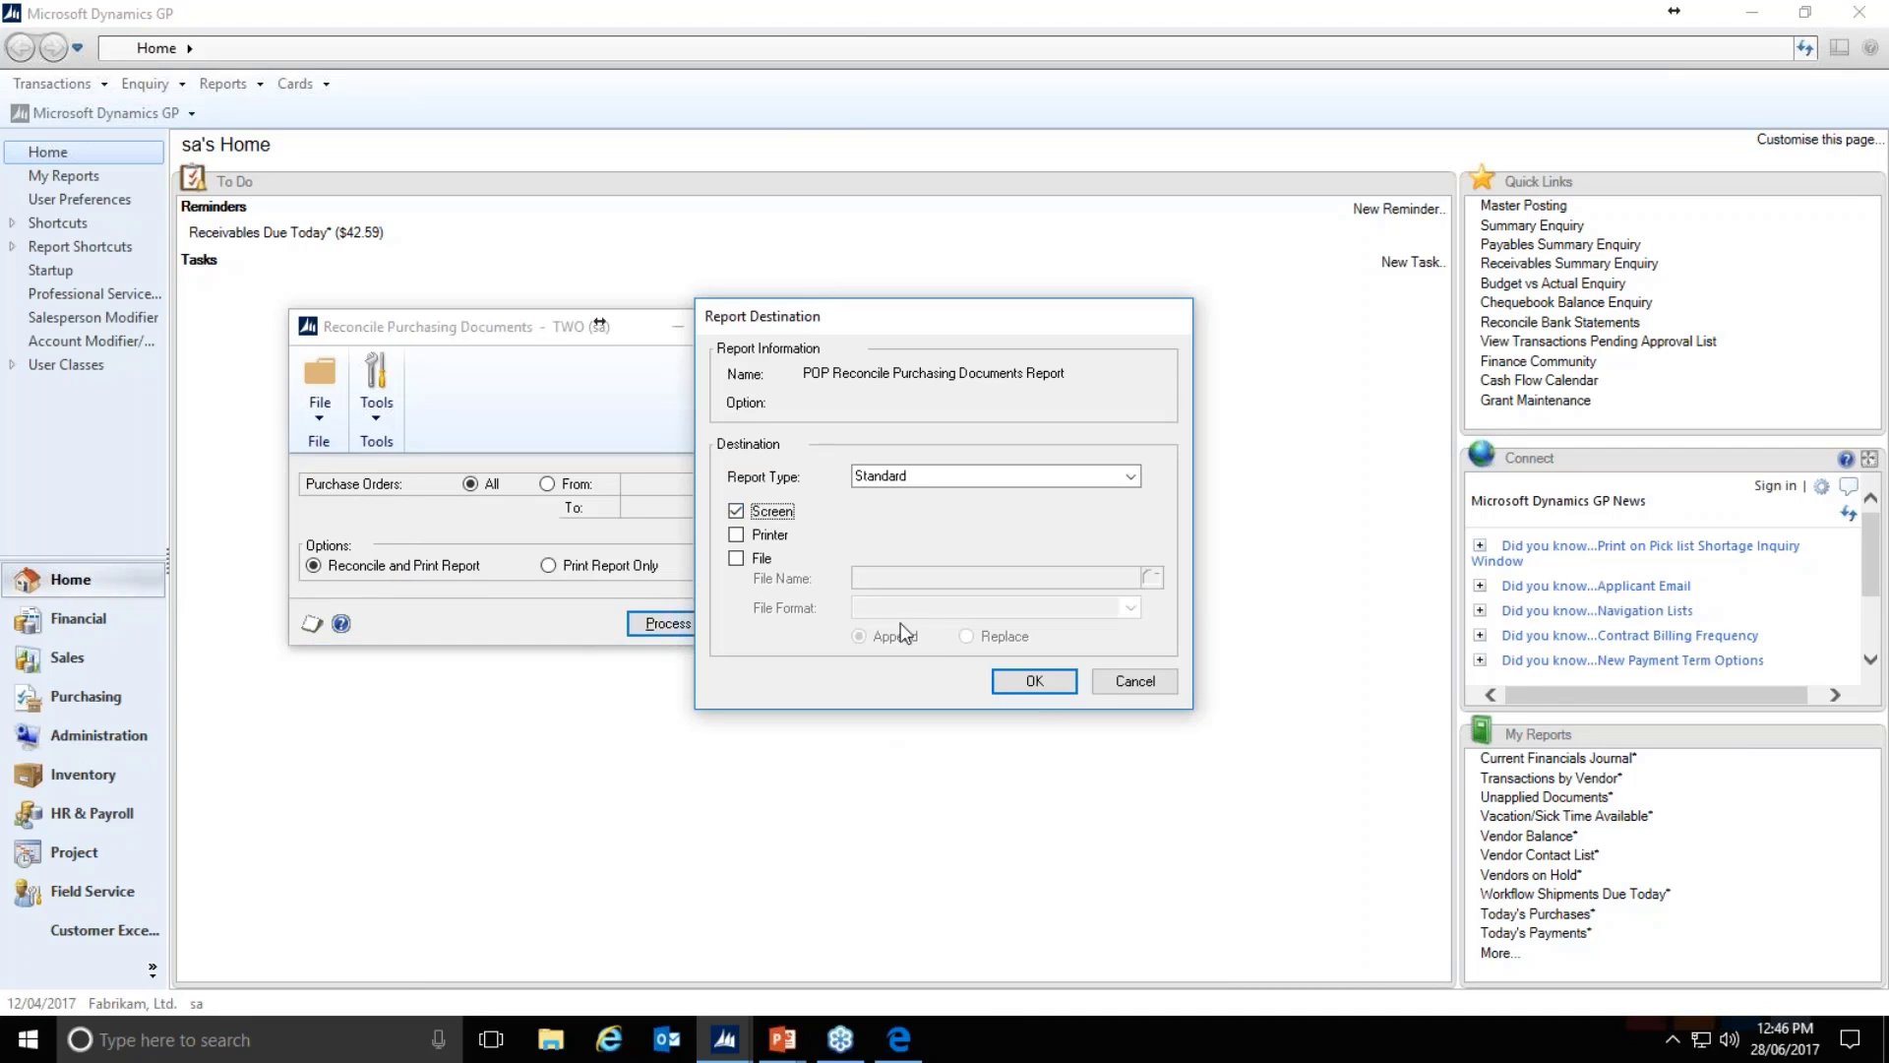
pyautogui.click(1034, 681)
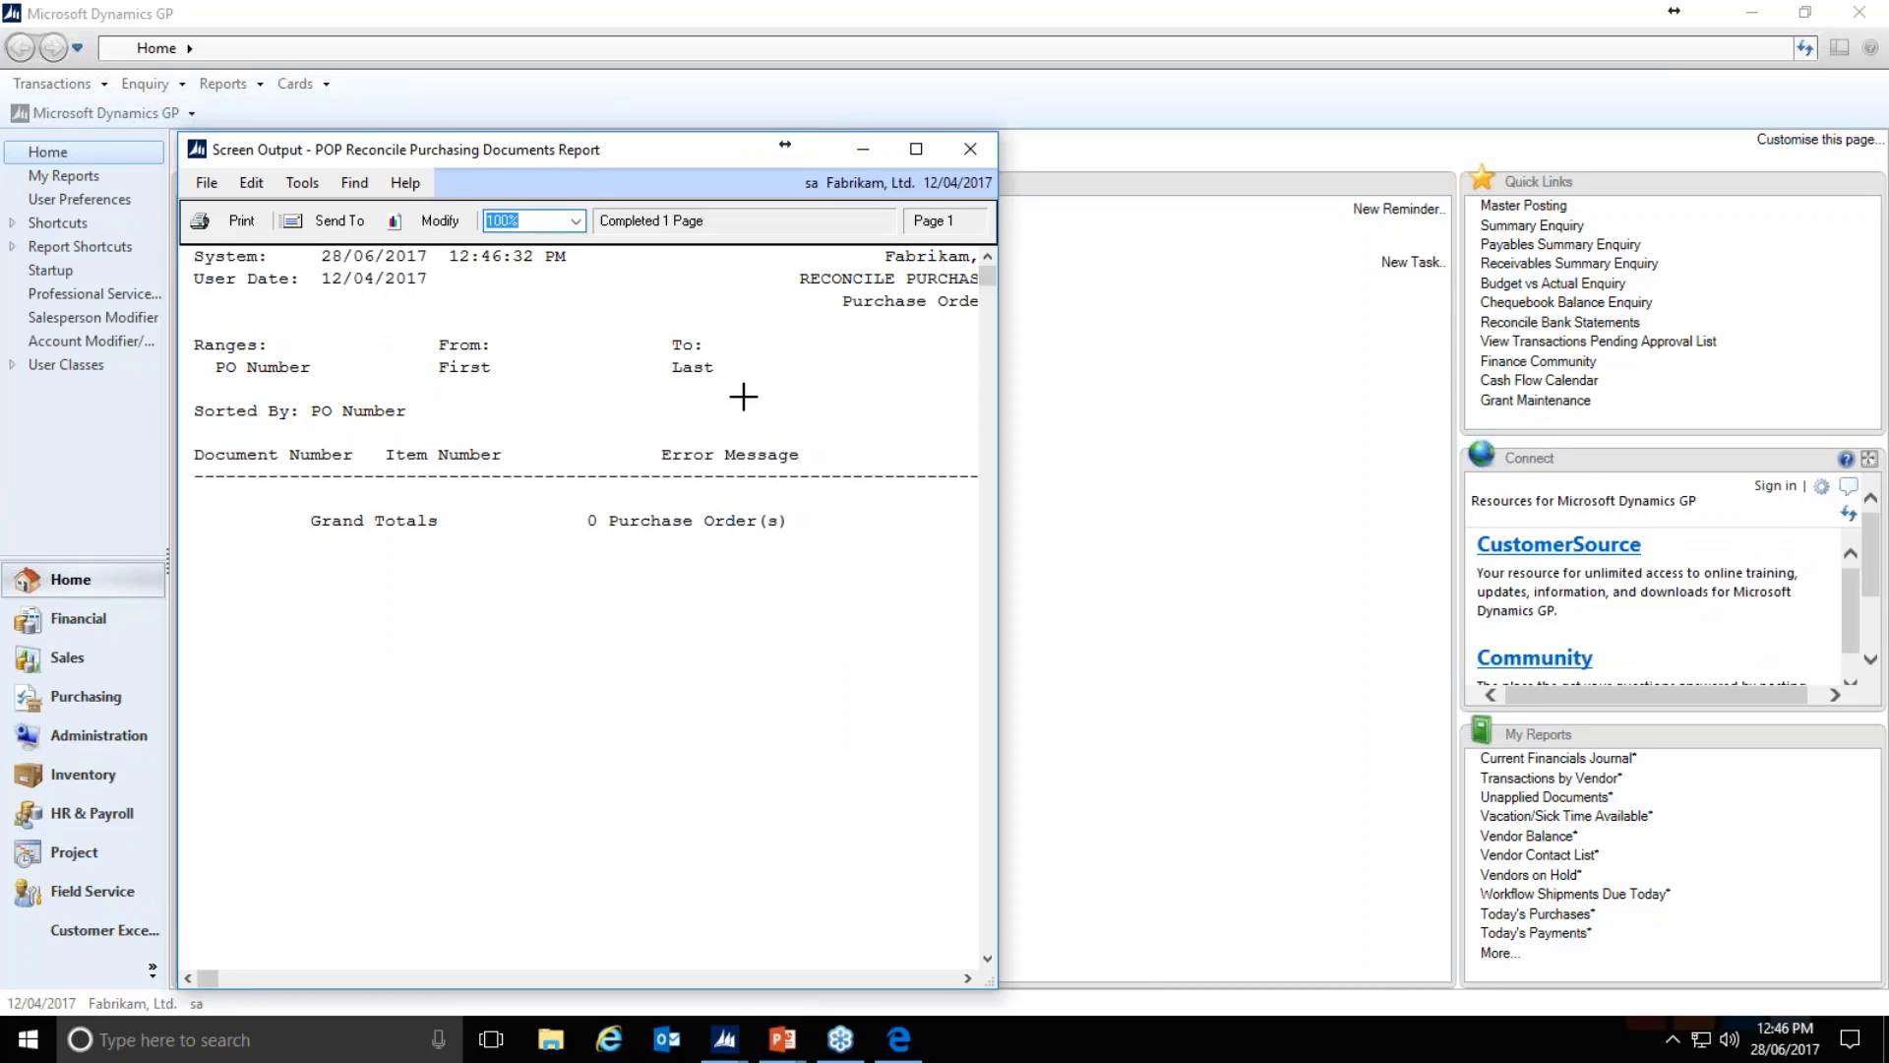
pyautogui.click(977, 146)
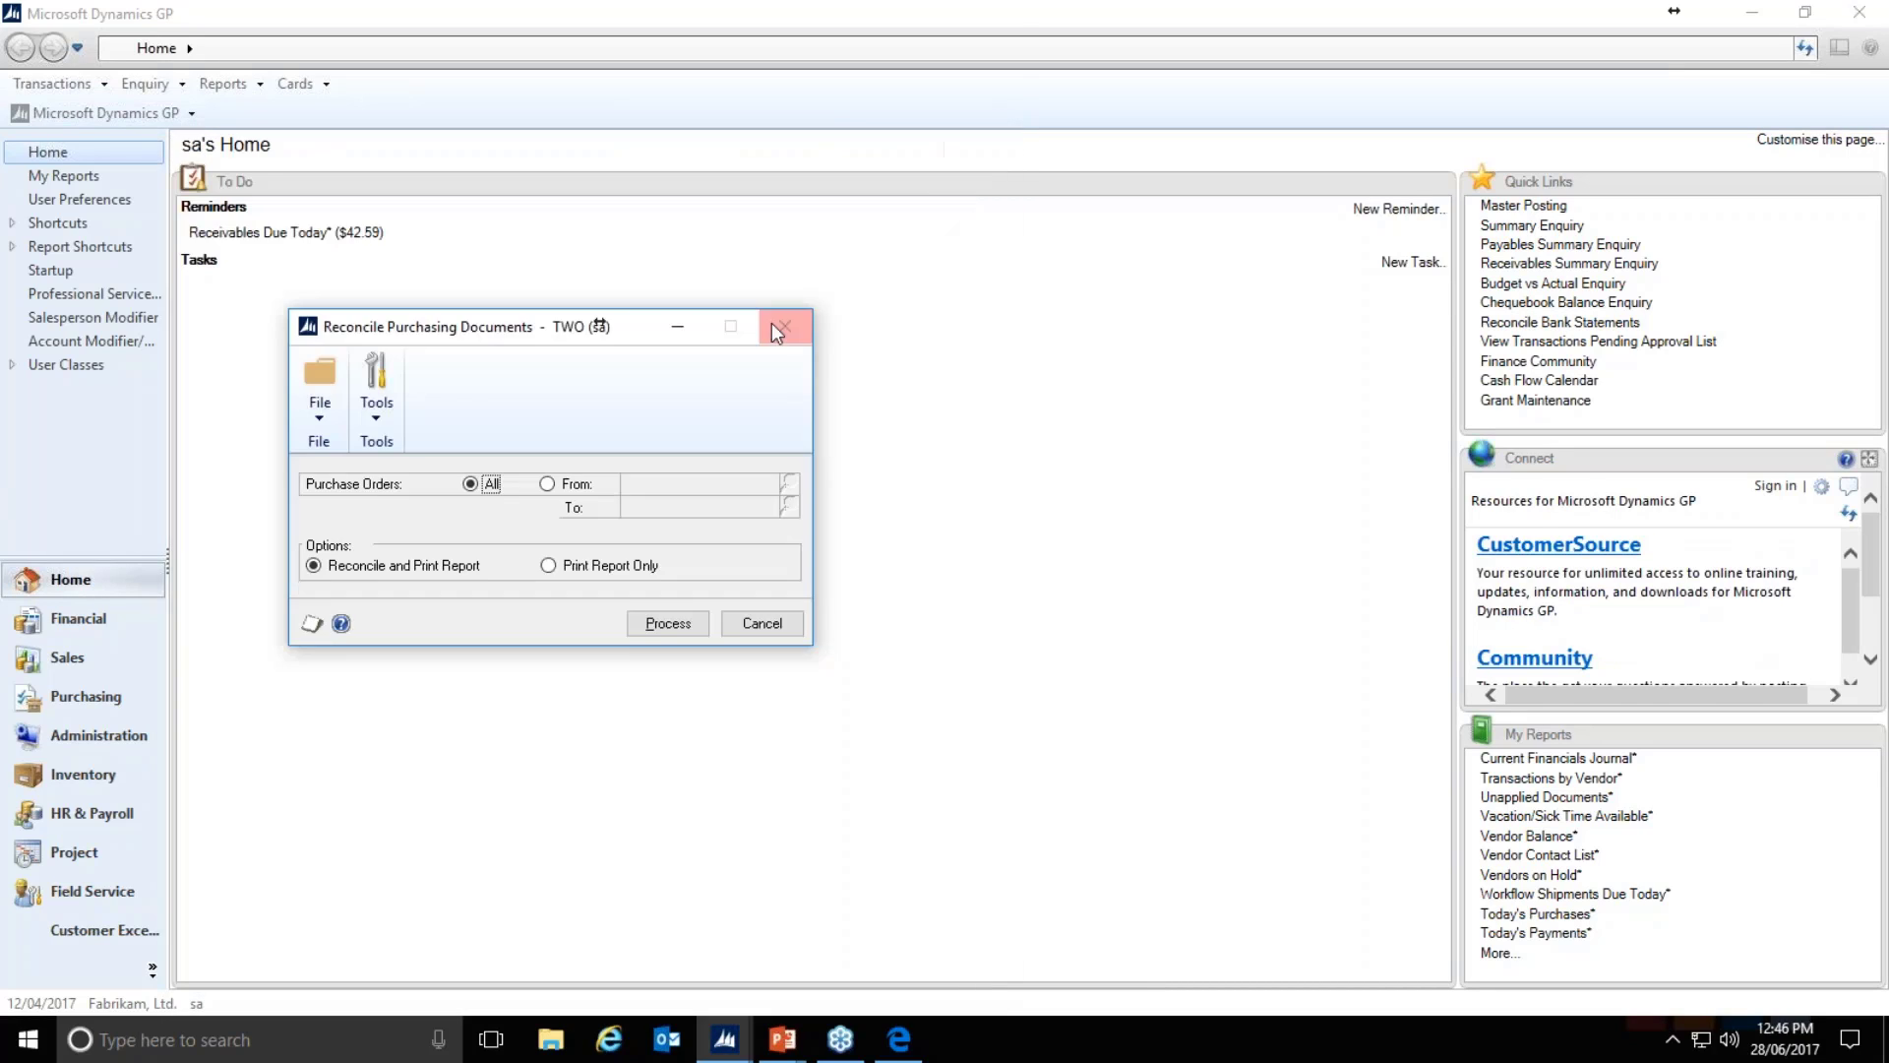
pyautogui.click(782, 324)
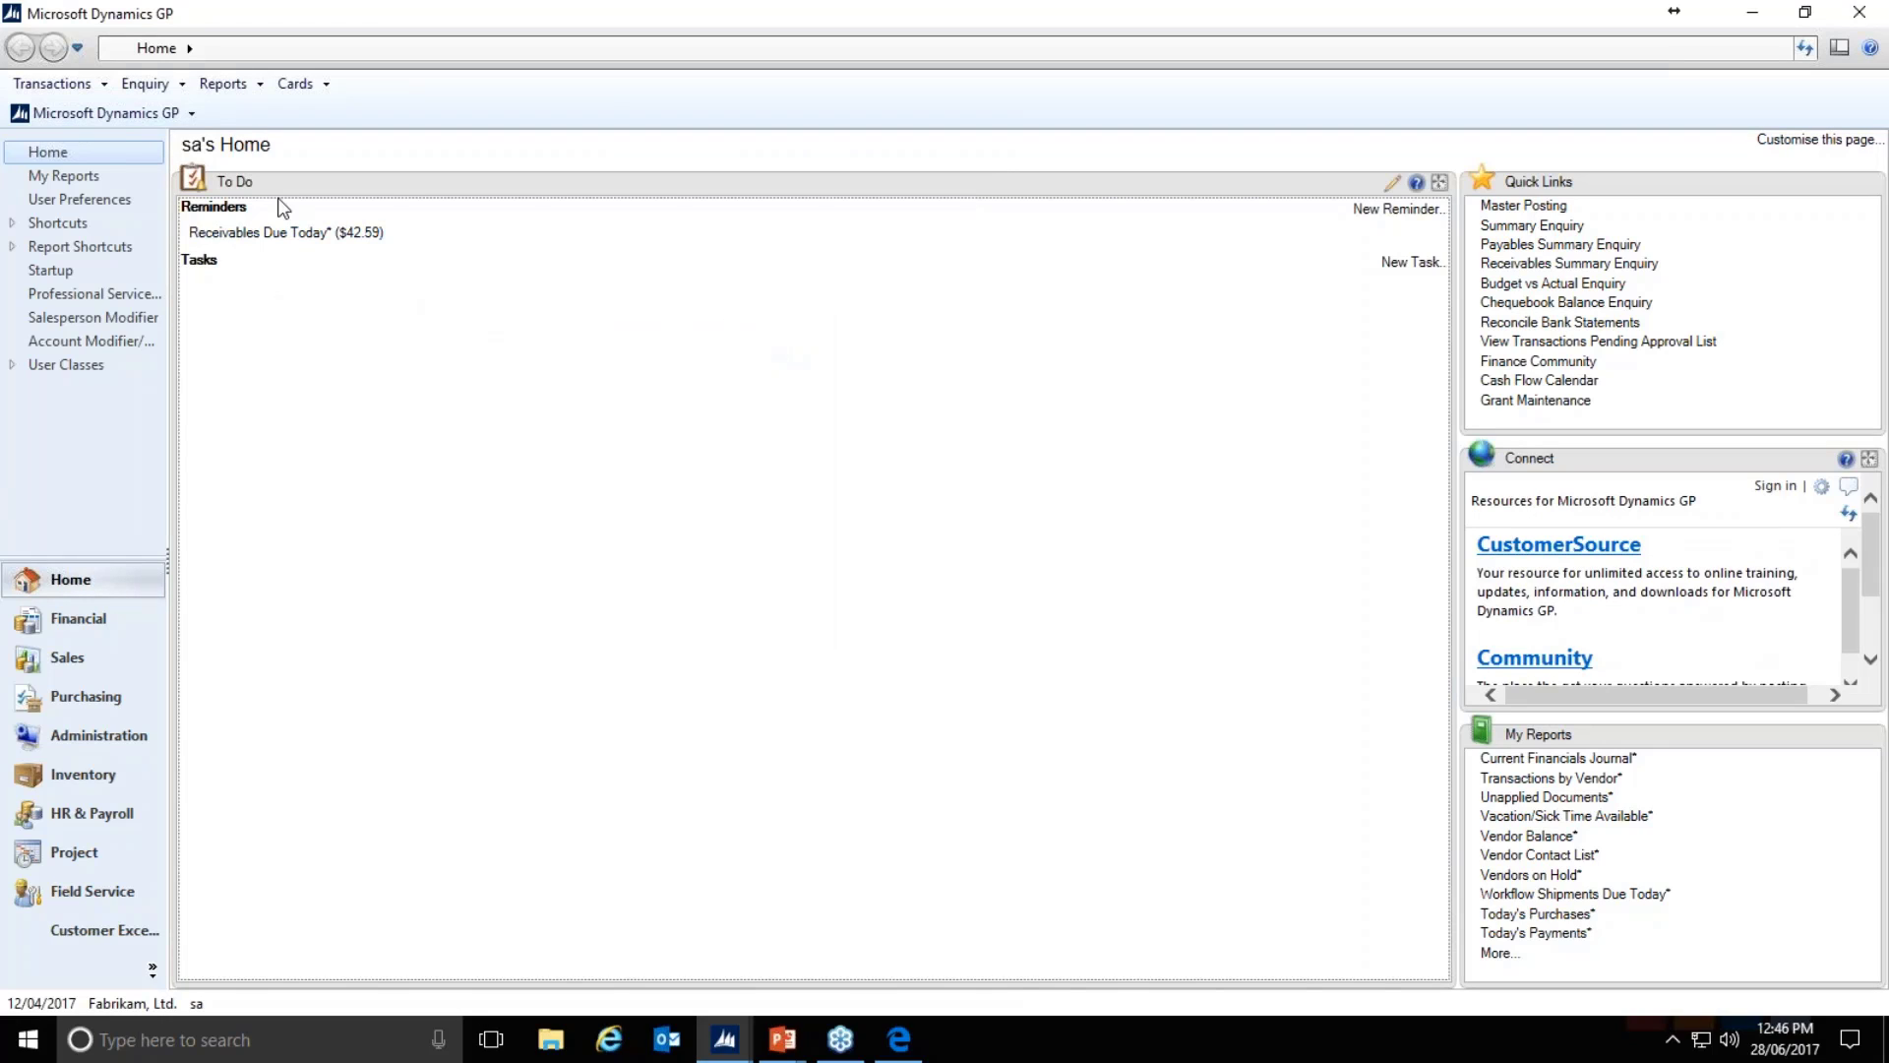
# Step: Reconcile inventory quantities for all items including item history, output the report to the screen, and close it
pyautogui.click(122, 114)
pyautogui.moveTo(122, 228)
pyautogui.moveTo(340, 280)
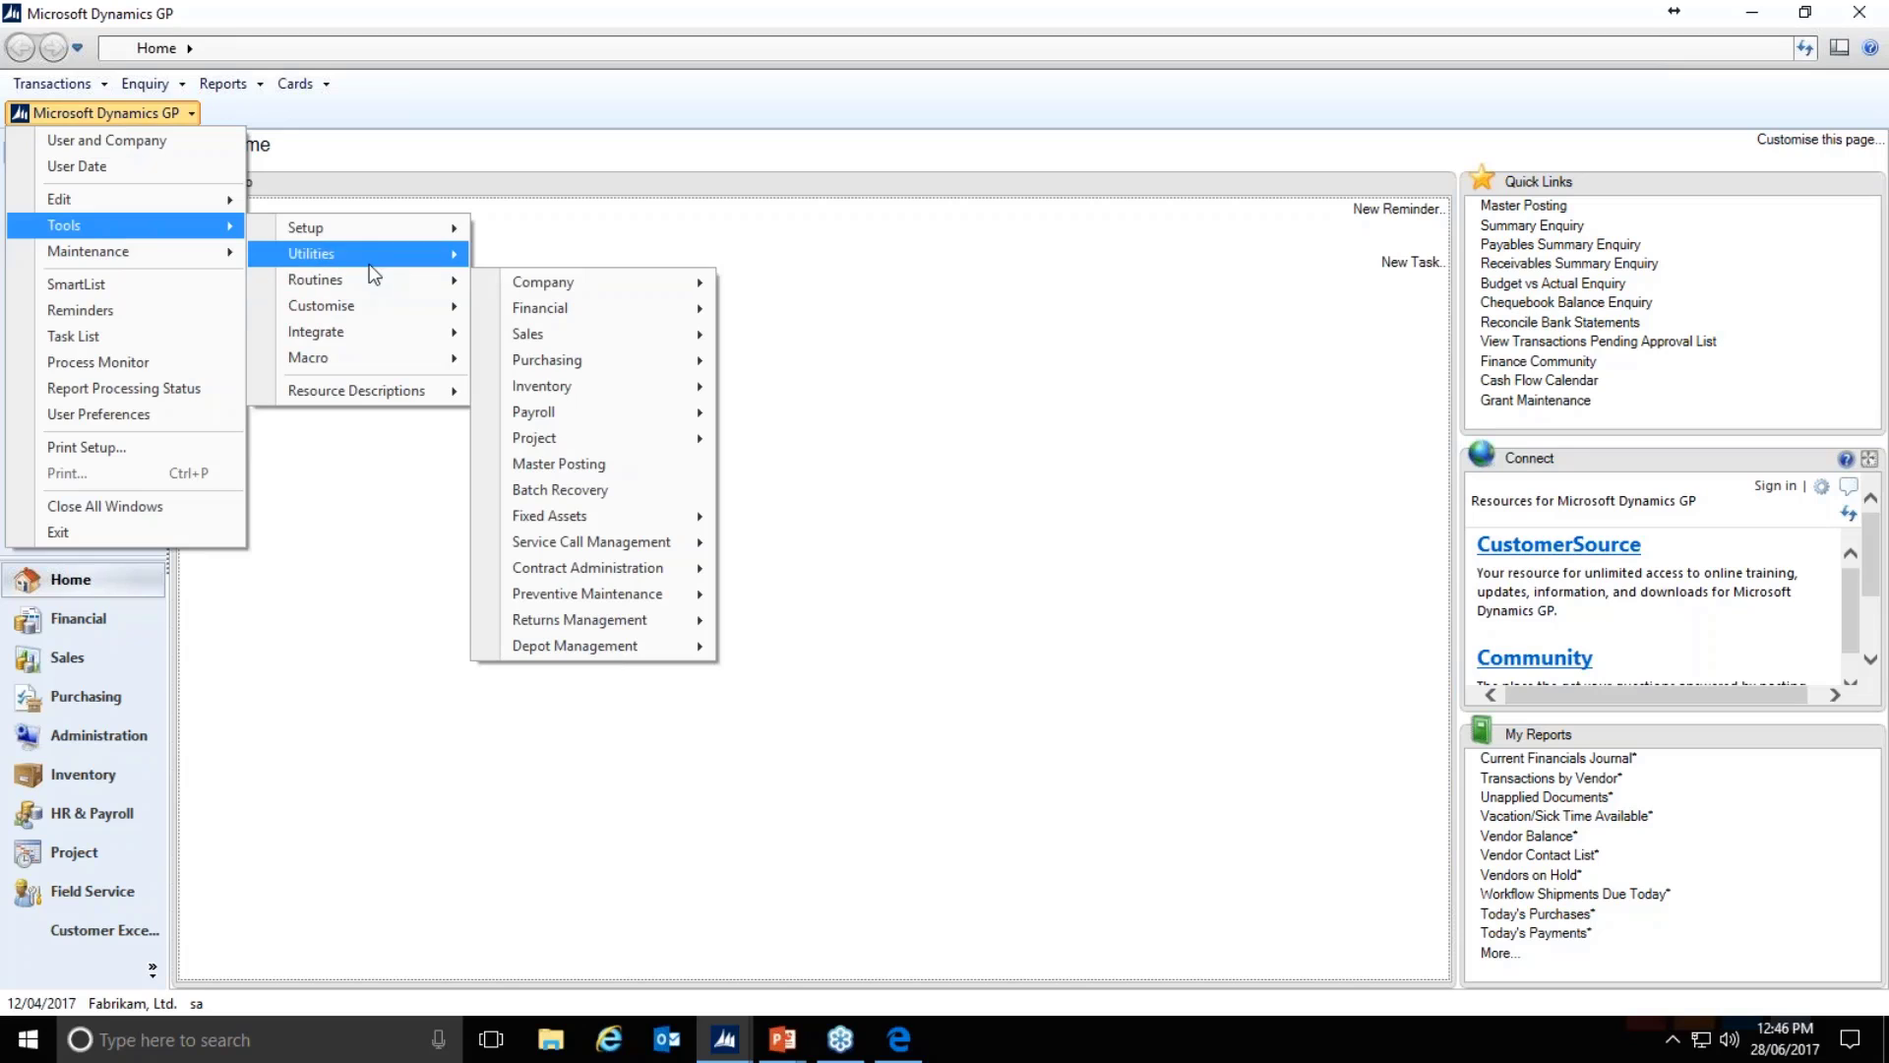
pyautogui.moveTo(565, 385)
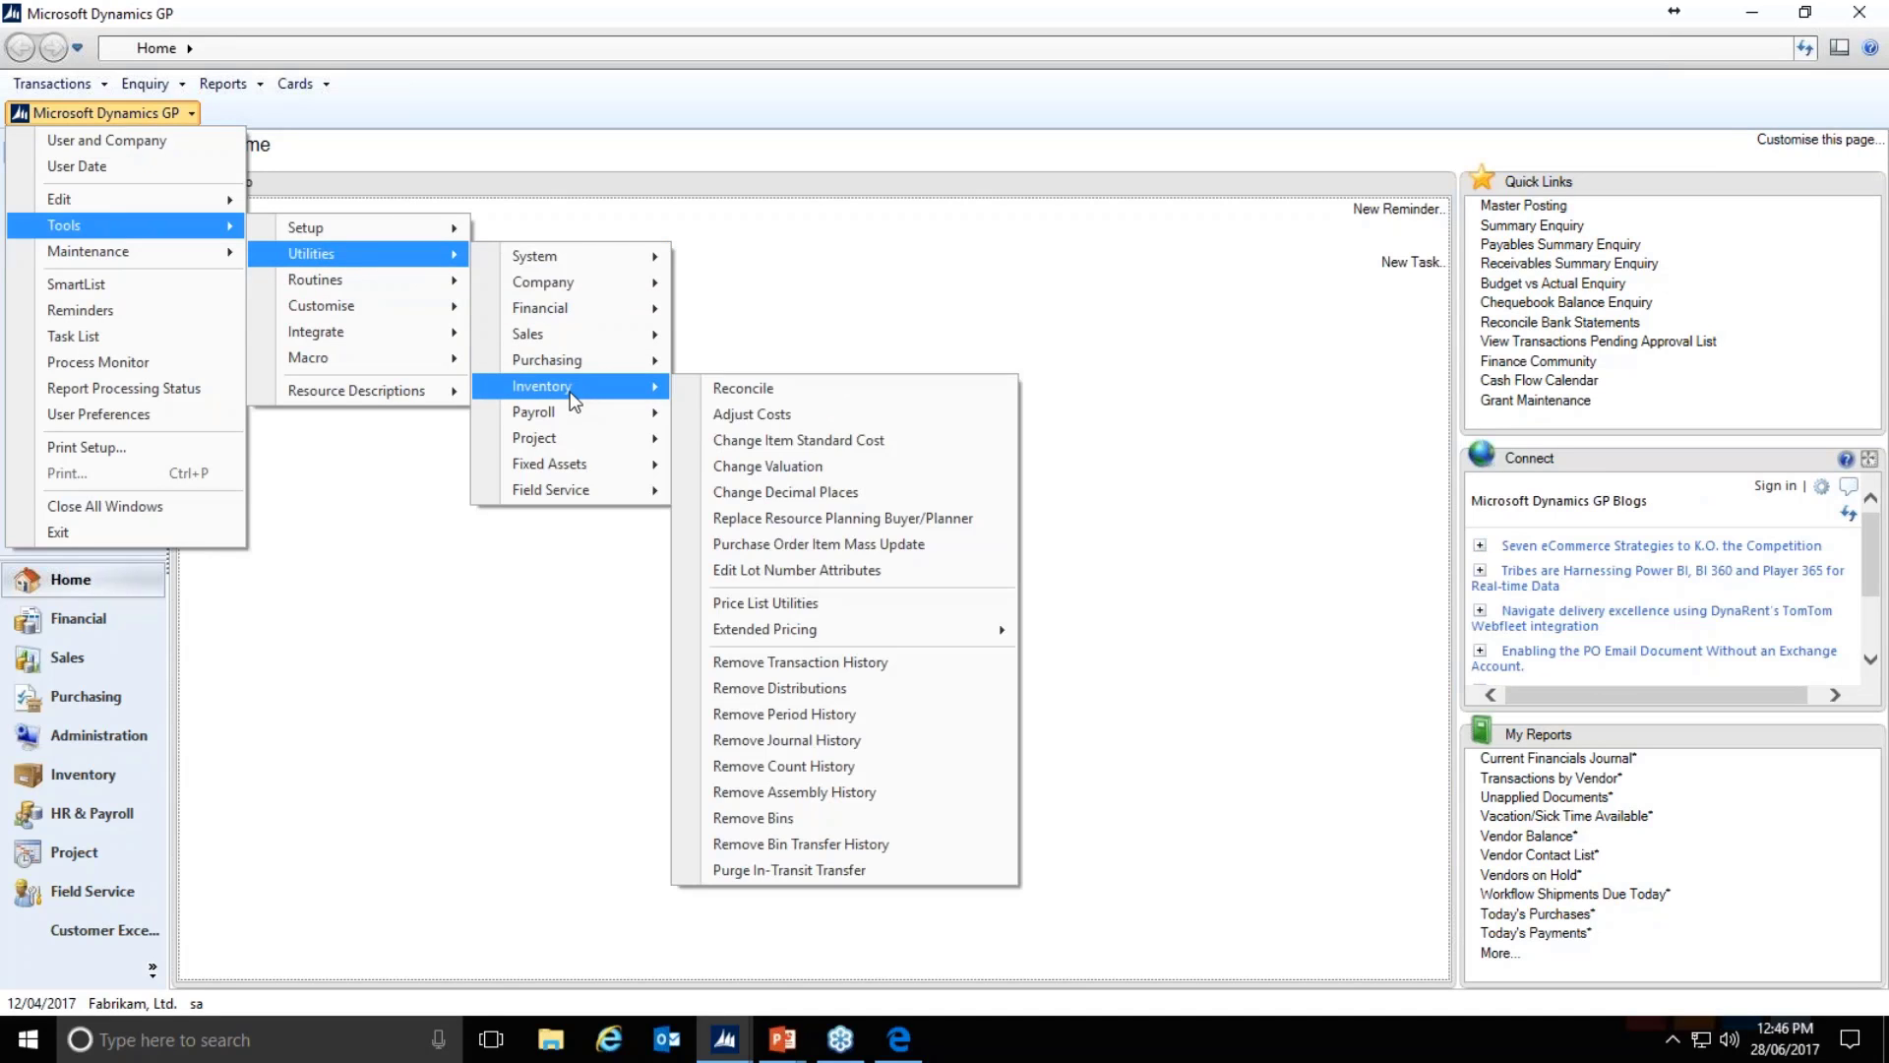
pyautogui.click(724, 395)
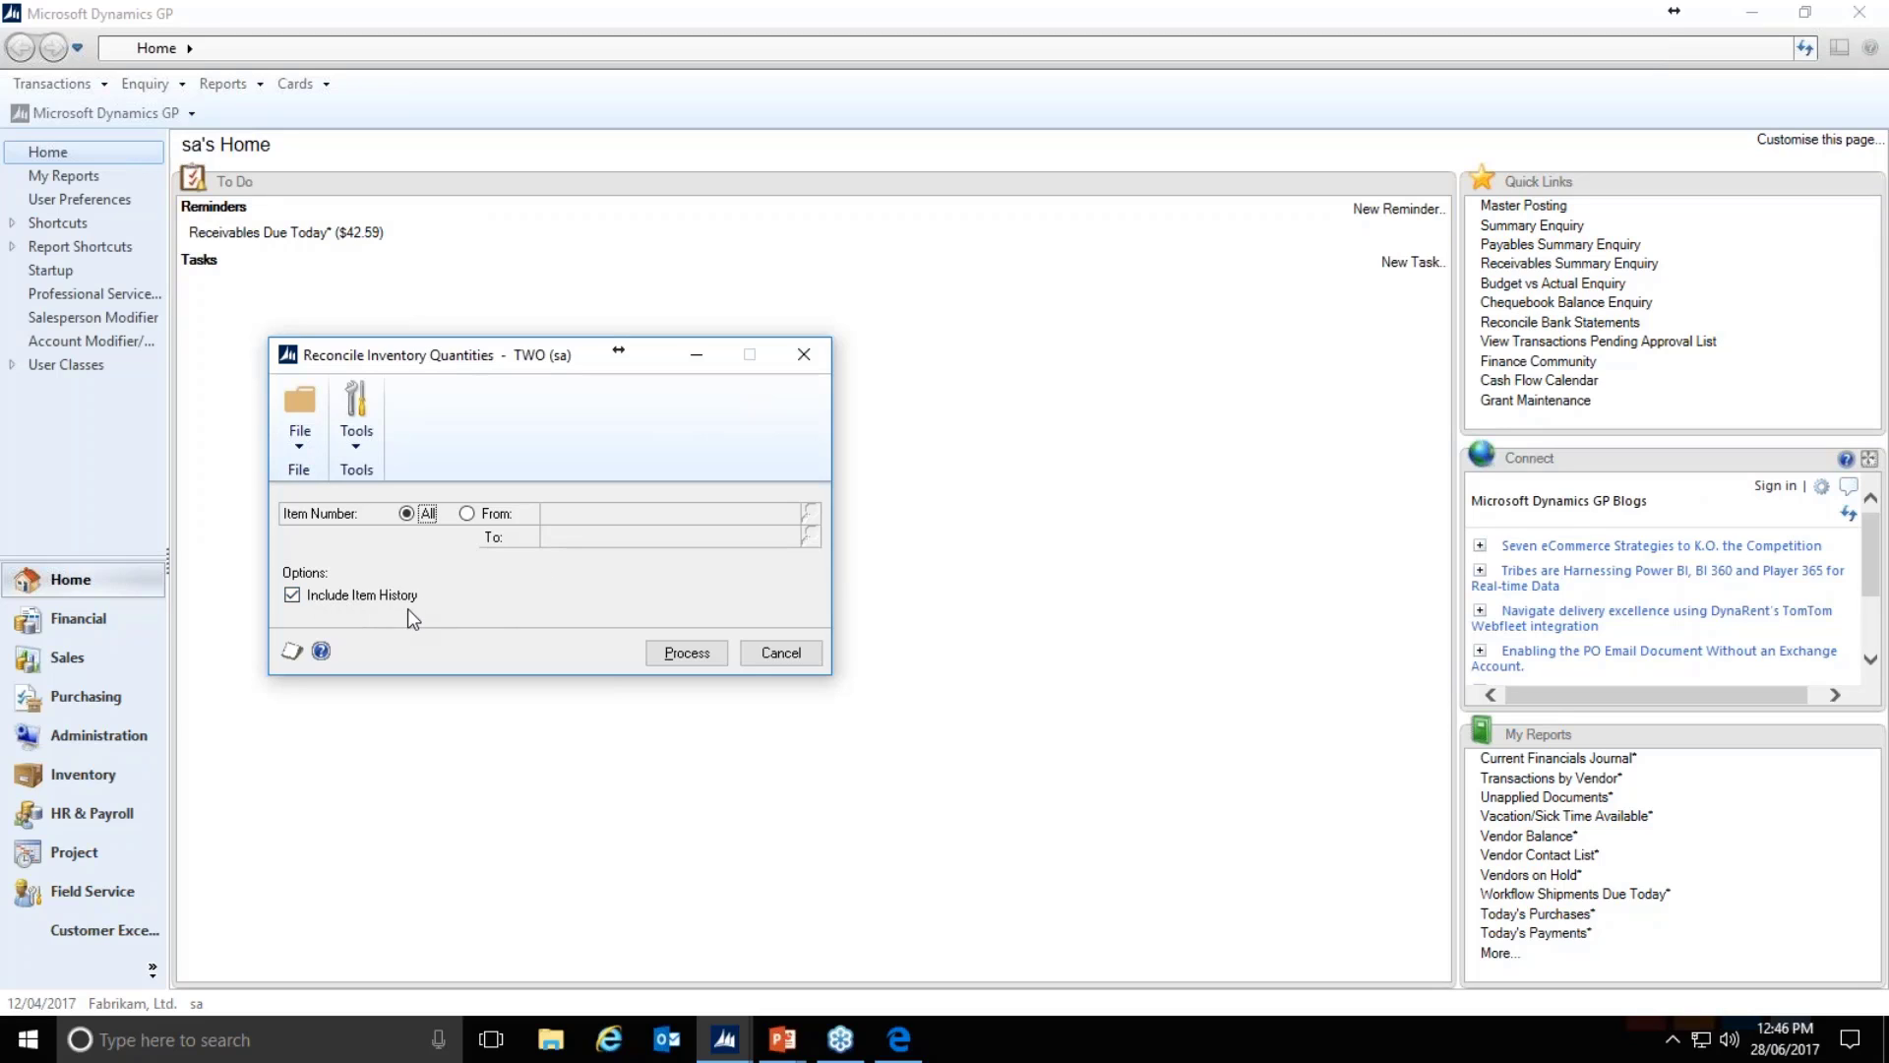
pyautogui.click(675, 656)
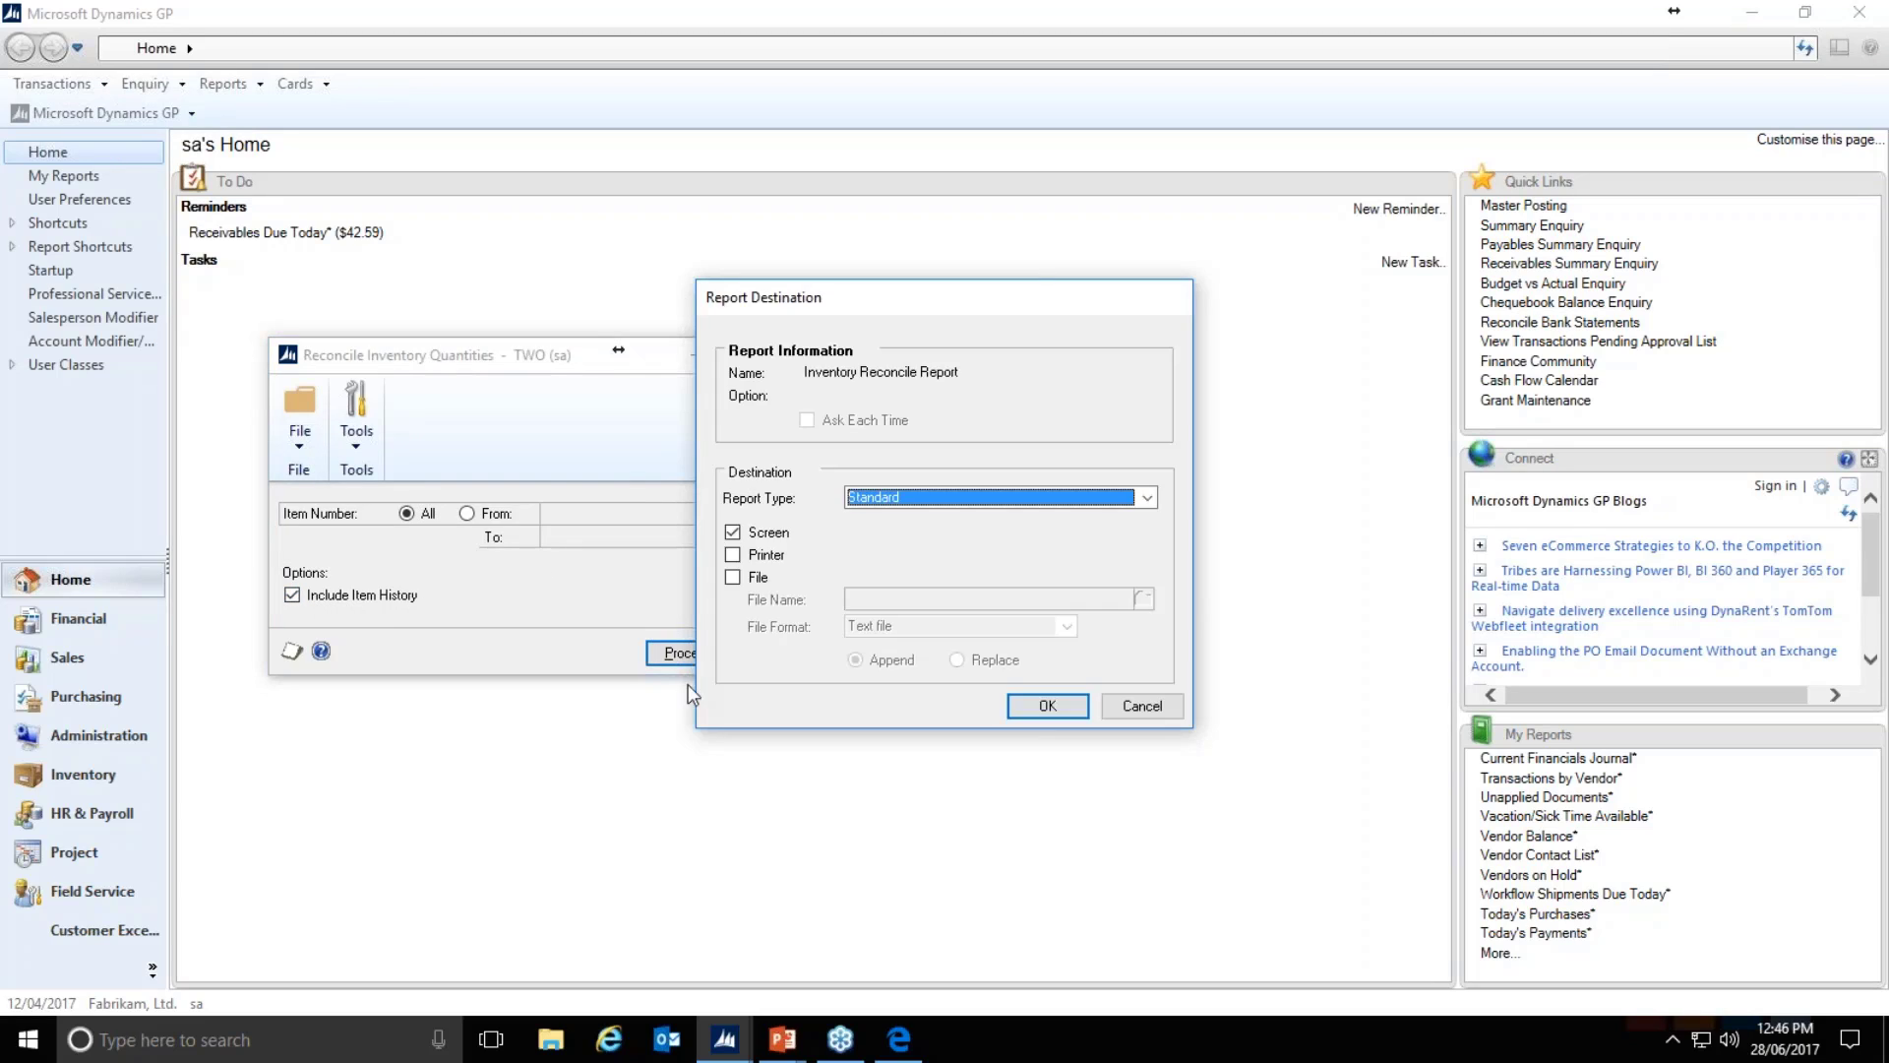
pyautogui.click(1043, 709)
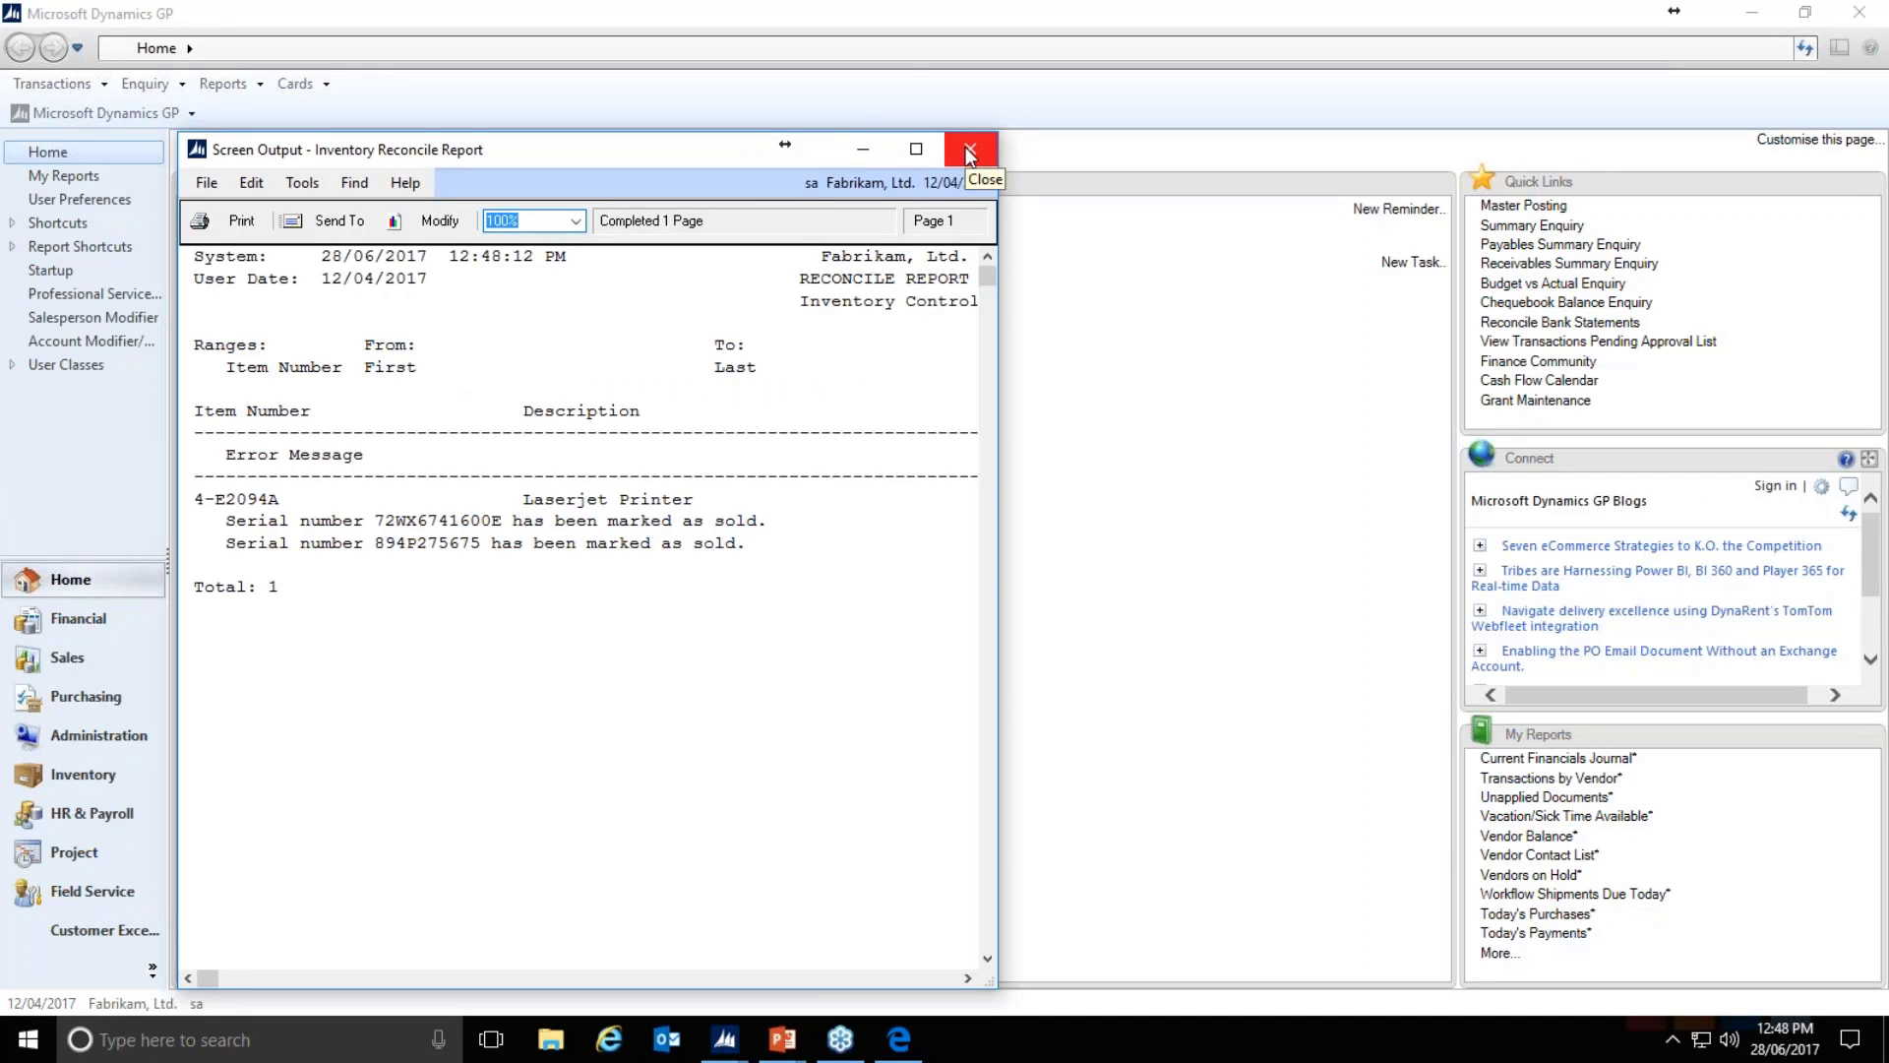
pyautogui.click(967, 148)
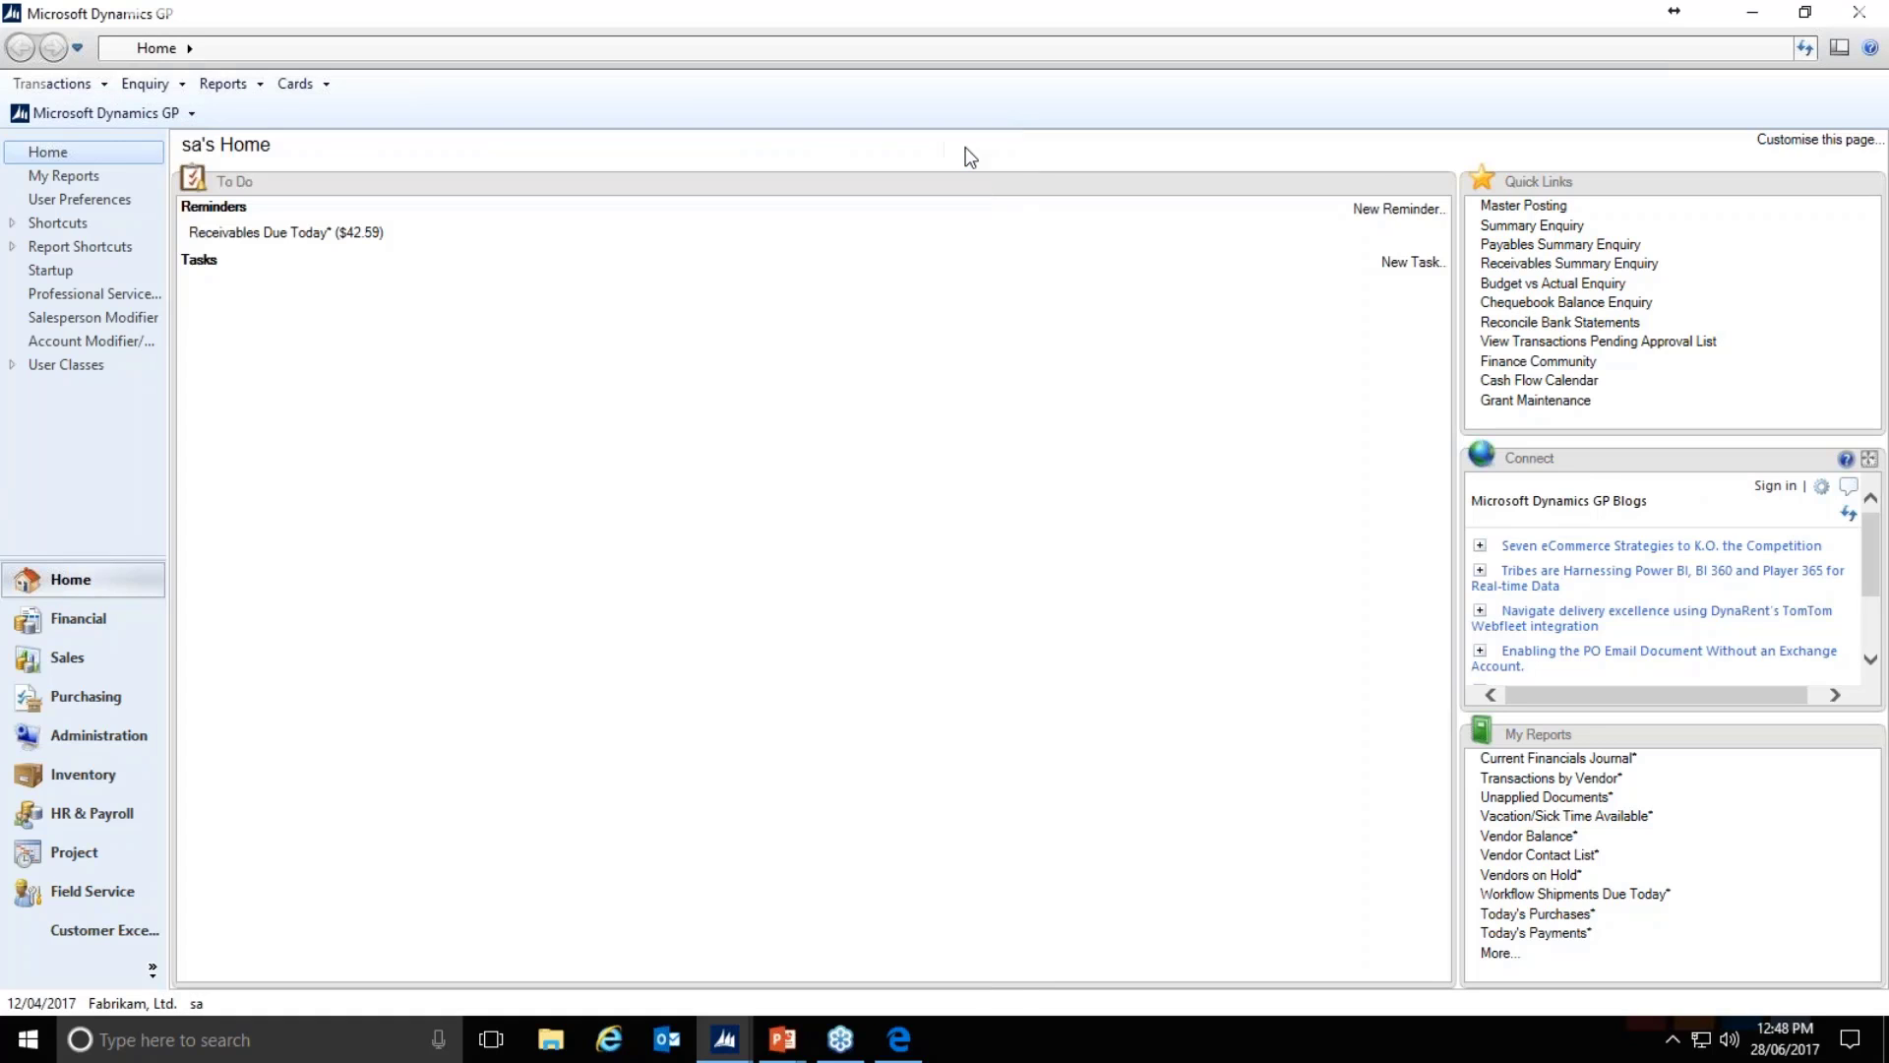
# Step: Open the Sales Reconcile utility for receivables amounts, review its reconcile options, and close it without processing
pyautogui.click(74, 112)
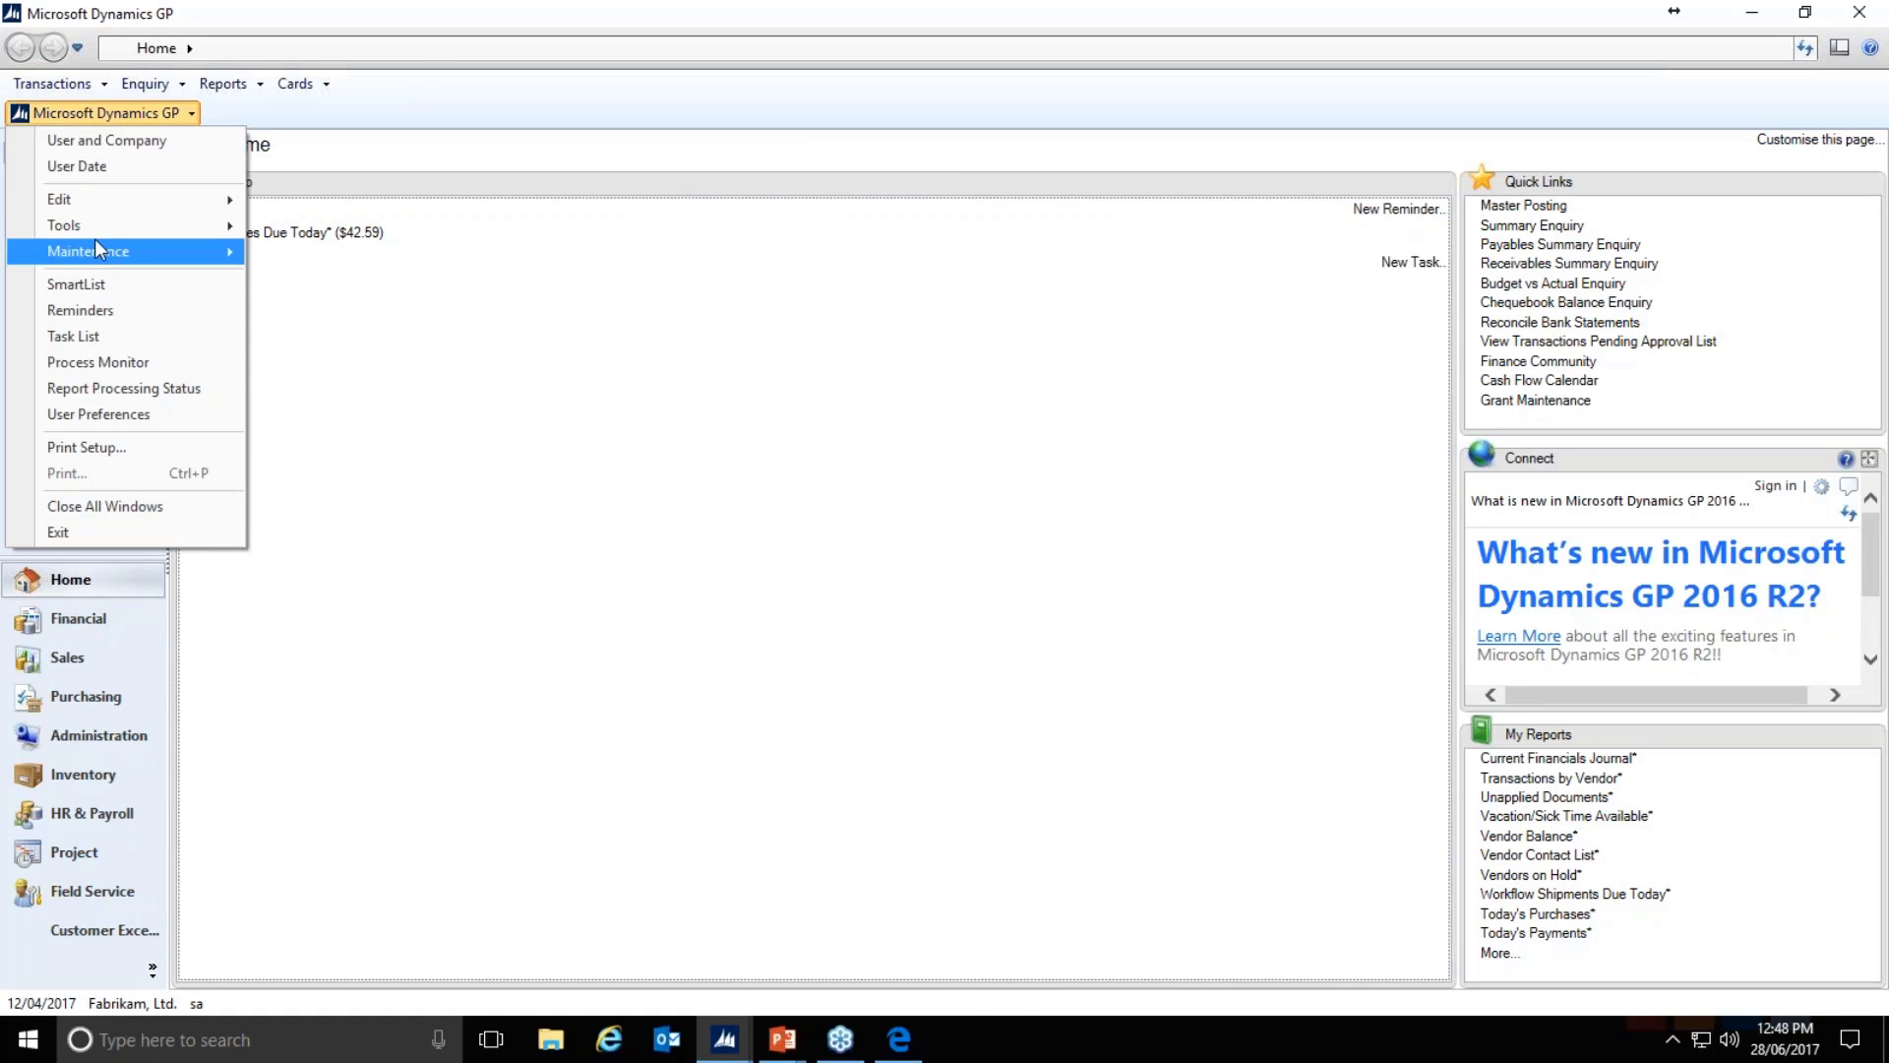
pyautogui.moveTo(98, 226)
pyautogui.moveTo(343, 254)
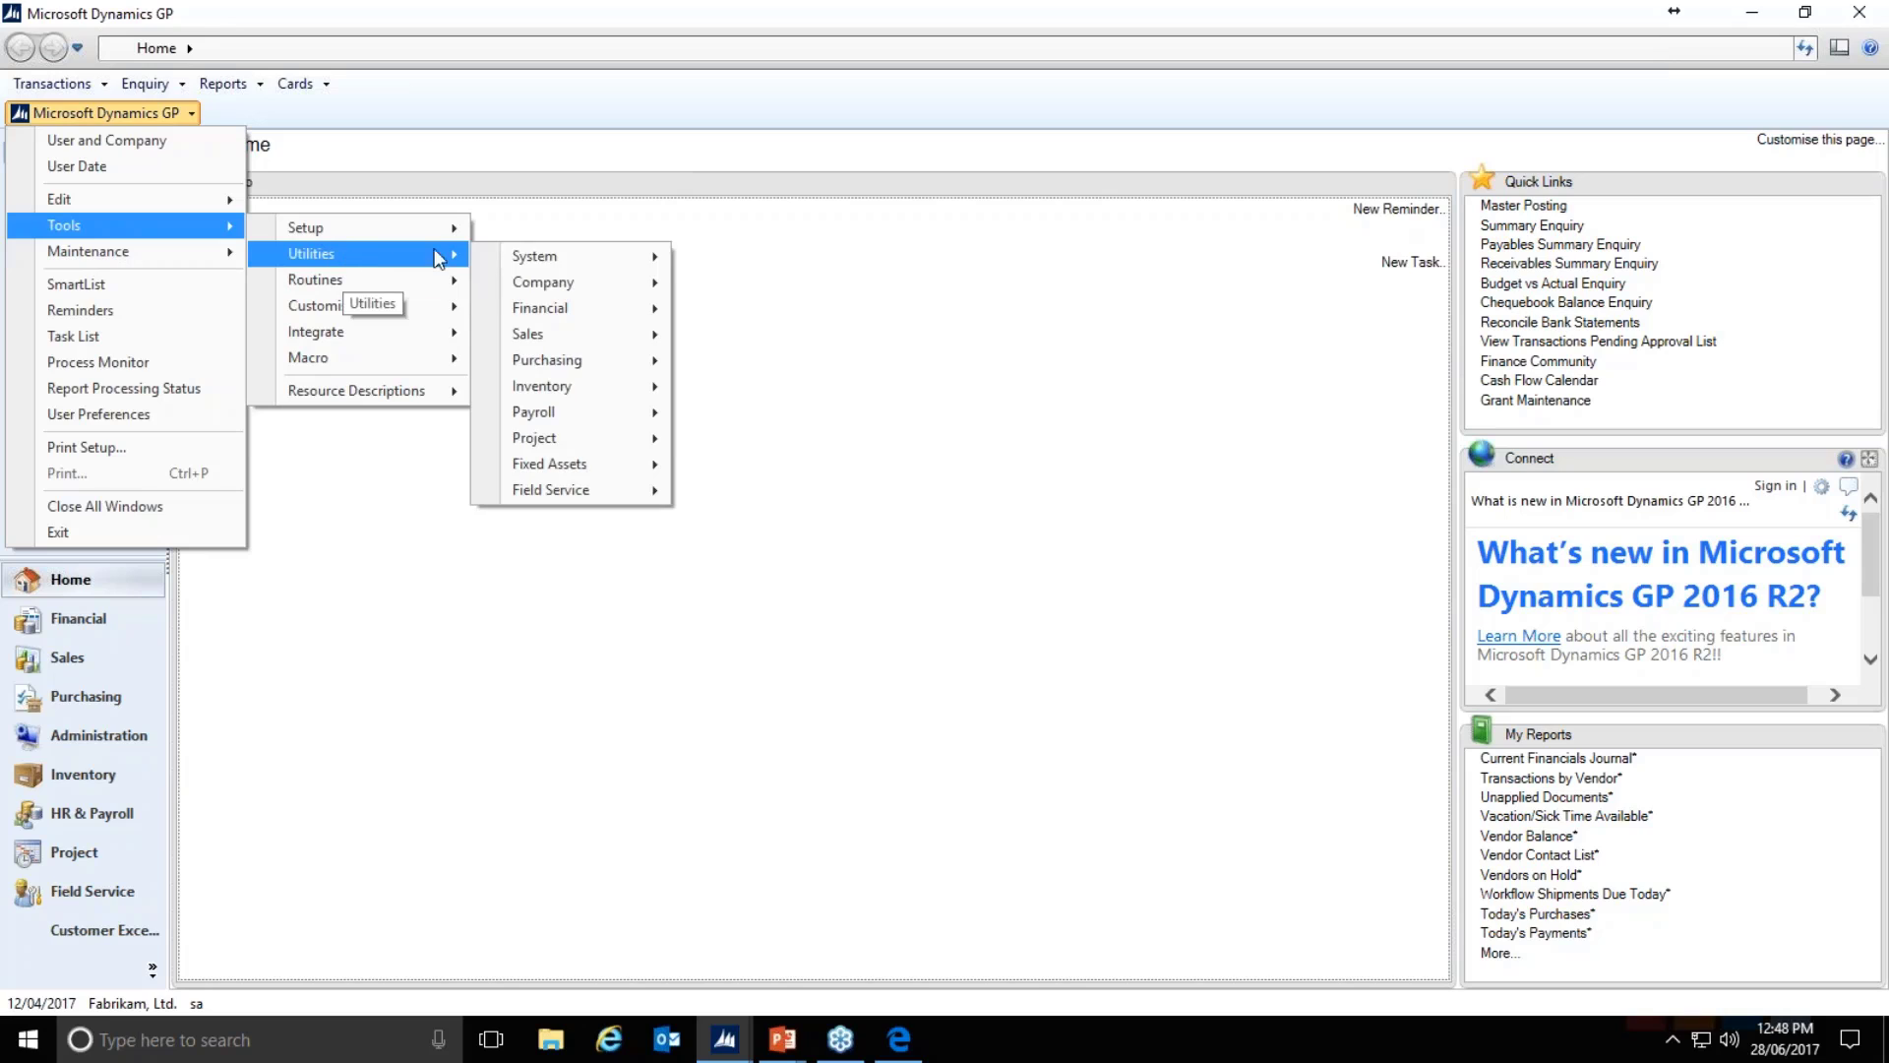
pyautogui.moveTo(547, 333)
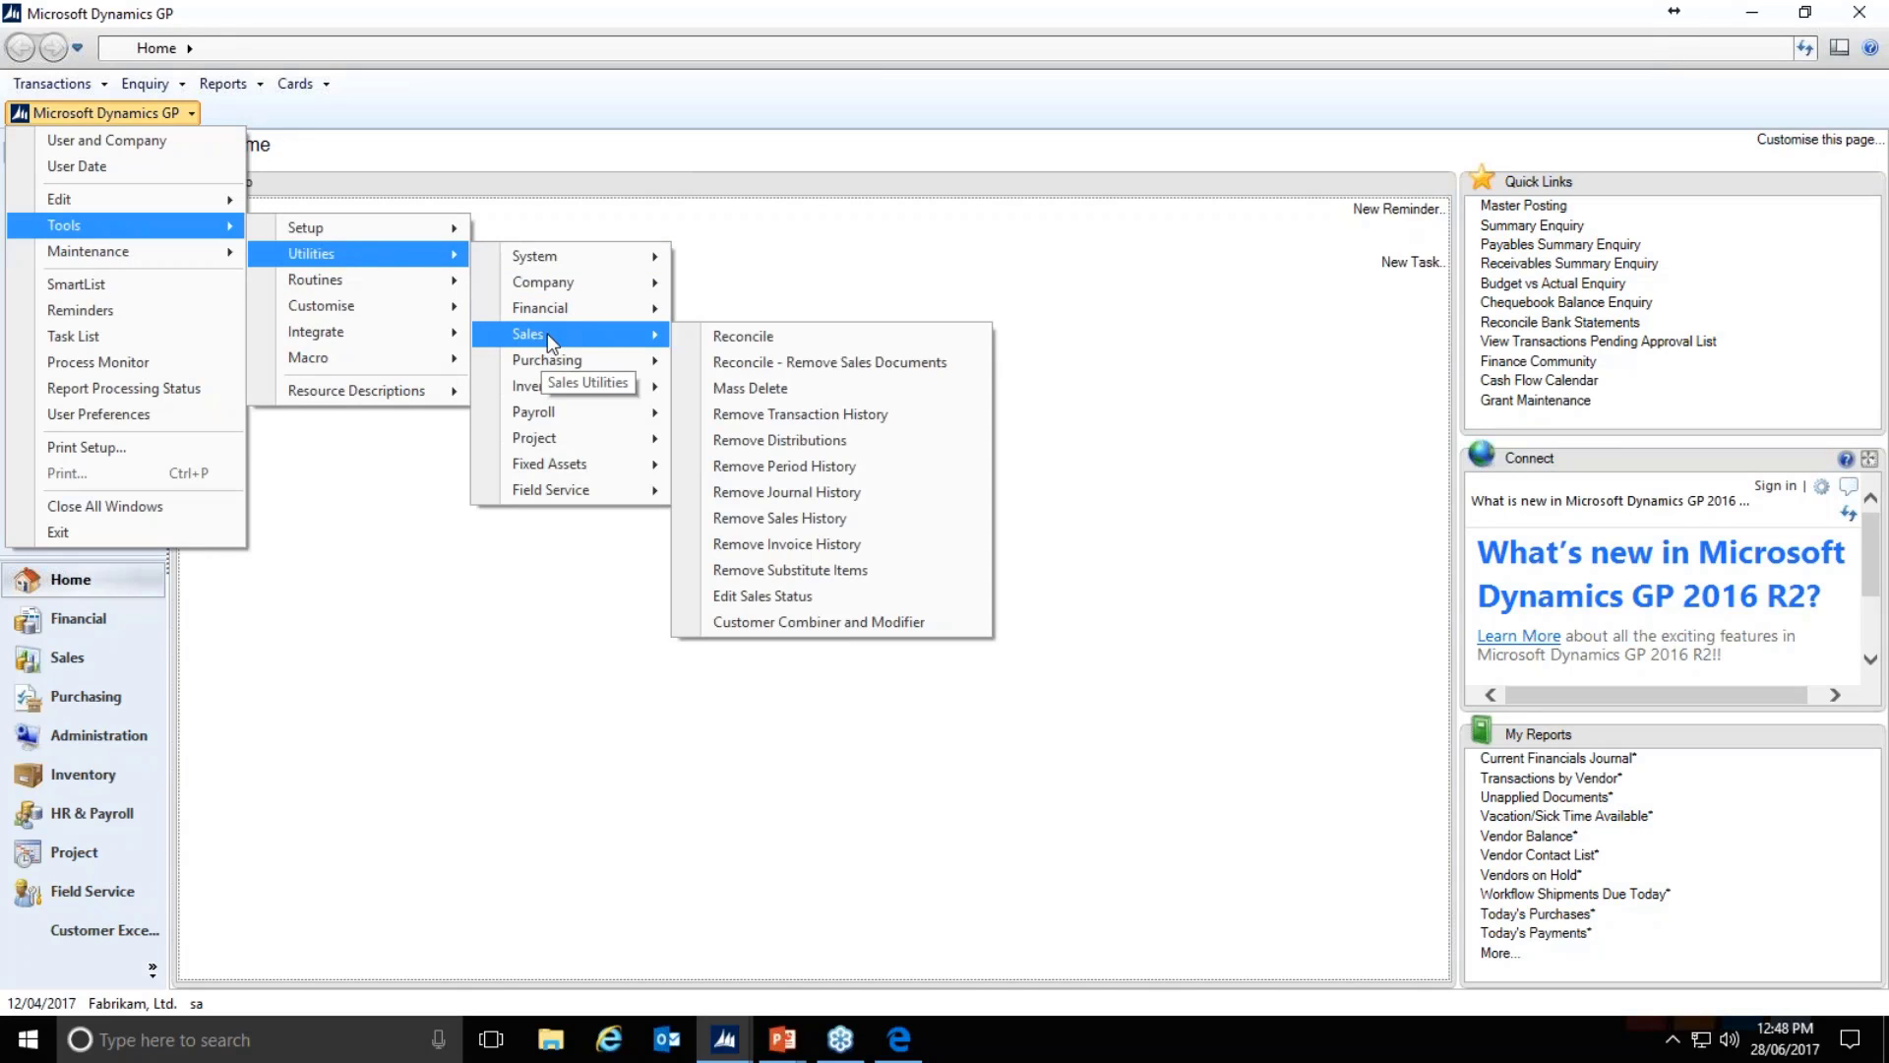
pyautogui.click(748, 335)
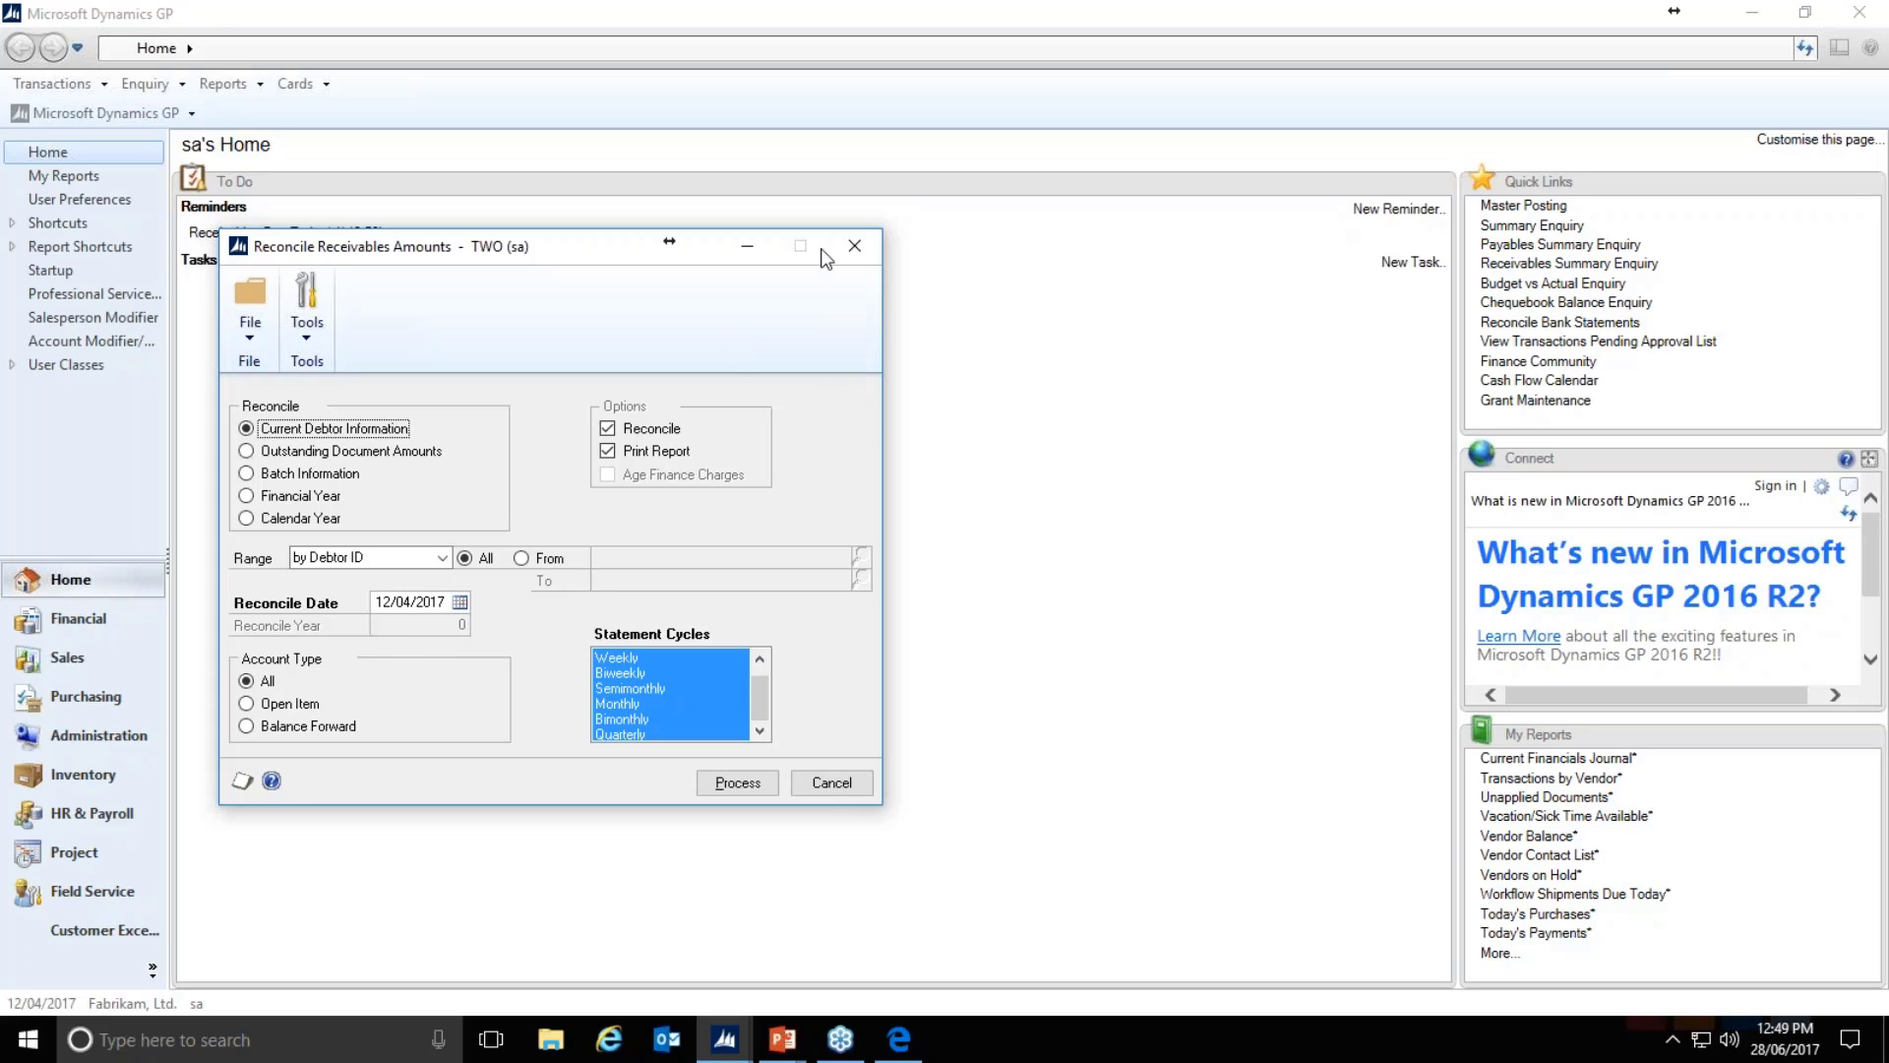
pyautogui.click(852, 247)
# Step: Open the Reconcile Payables Accounts utility, switch the Reconcile option off and on again, and close it without processing
pyautogui.click(82, 116)
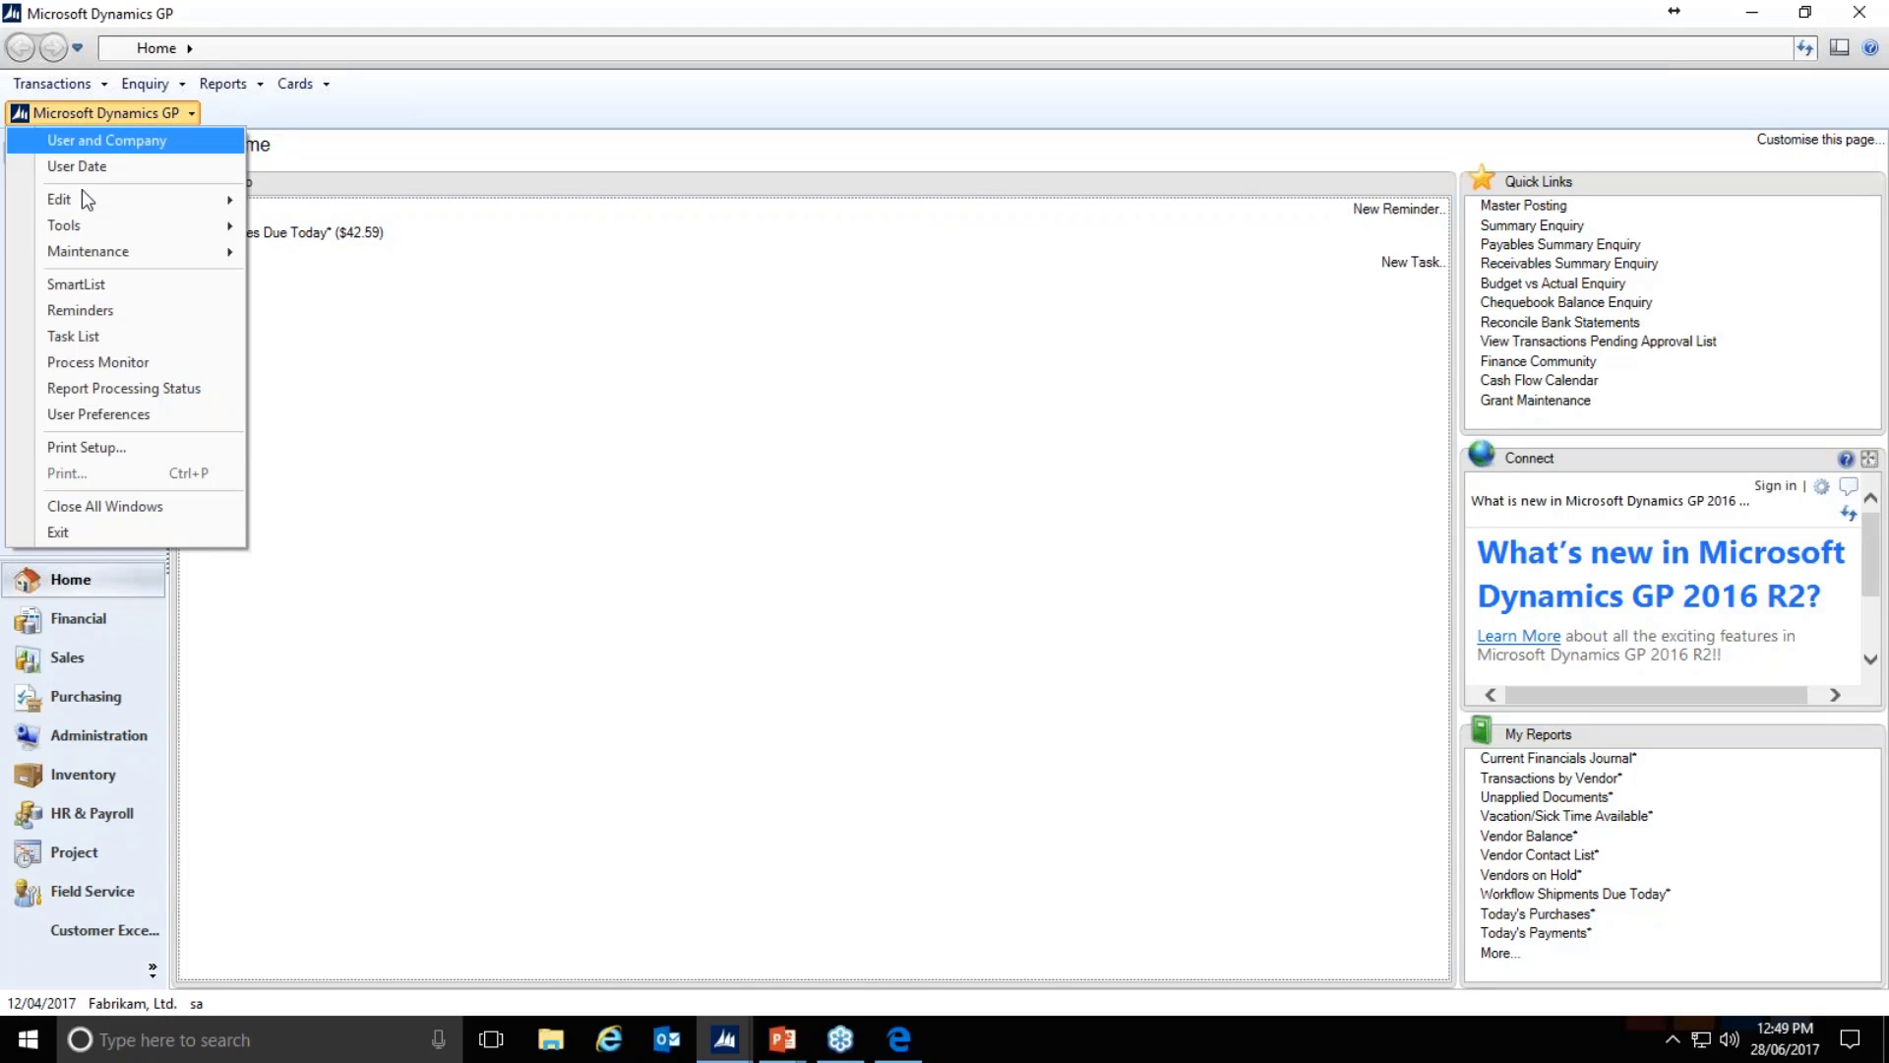
pyautogui.moveTo(91, 228)
pyautogui.moveTo(337, 252)
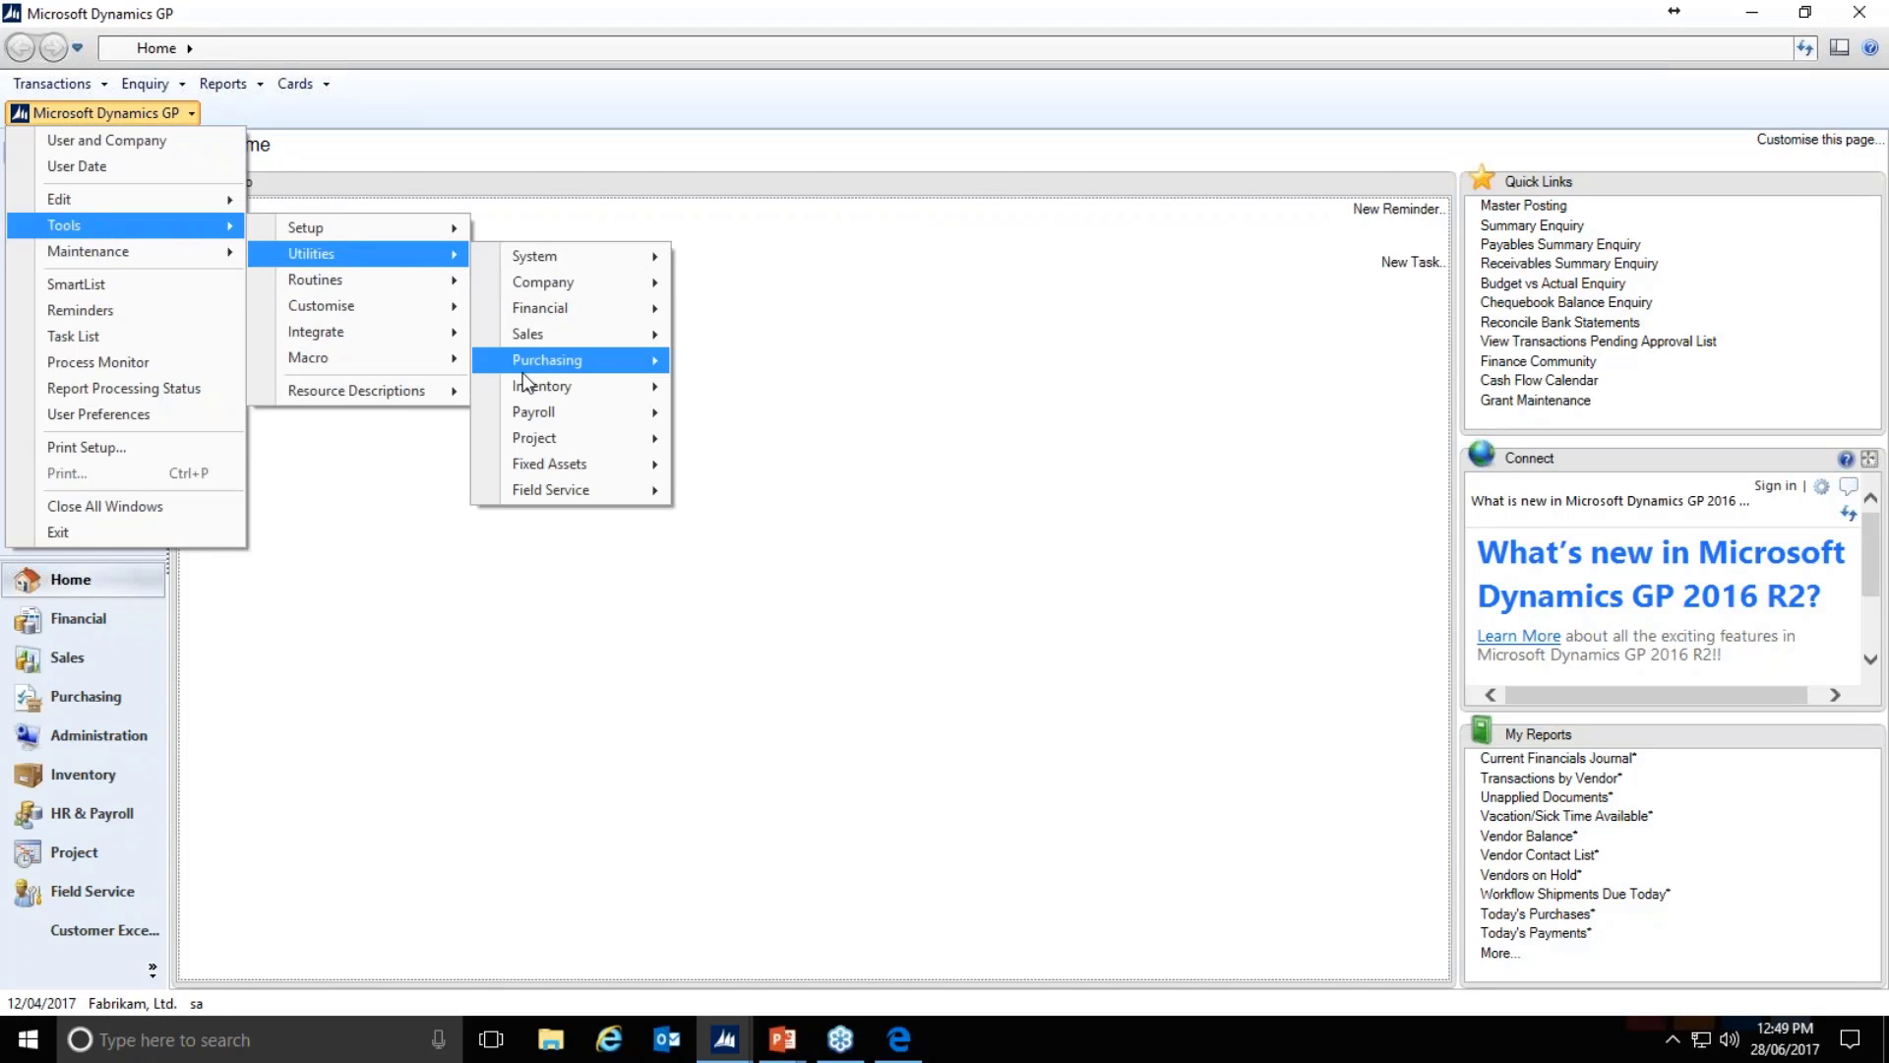
pyautogui.moveTo(591, 361)
pyautogui.click(740, 361)
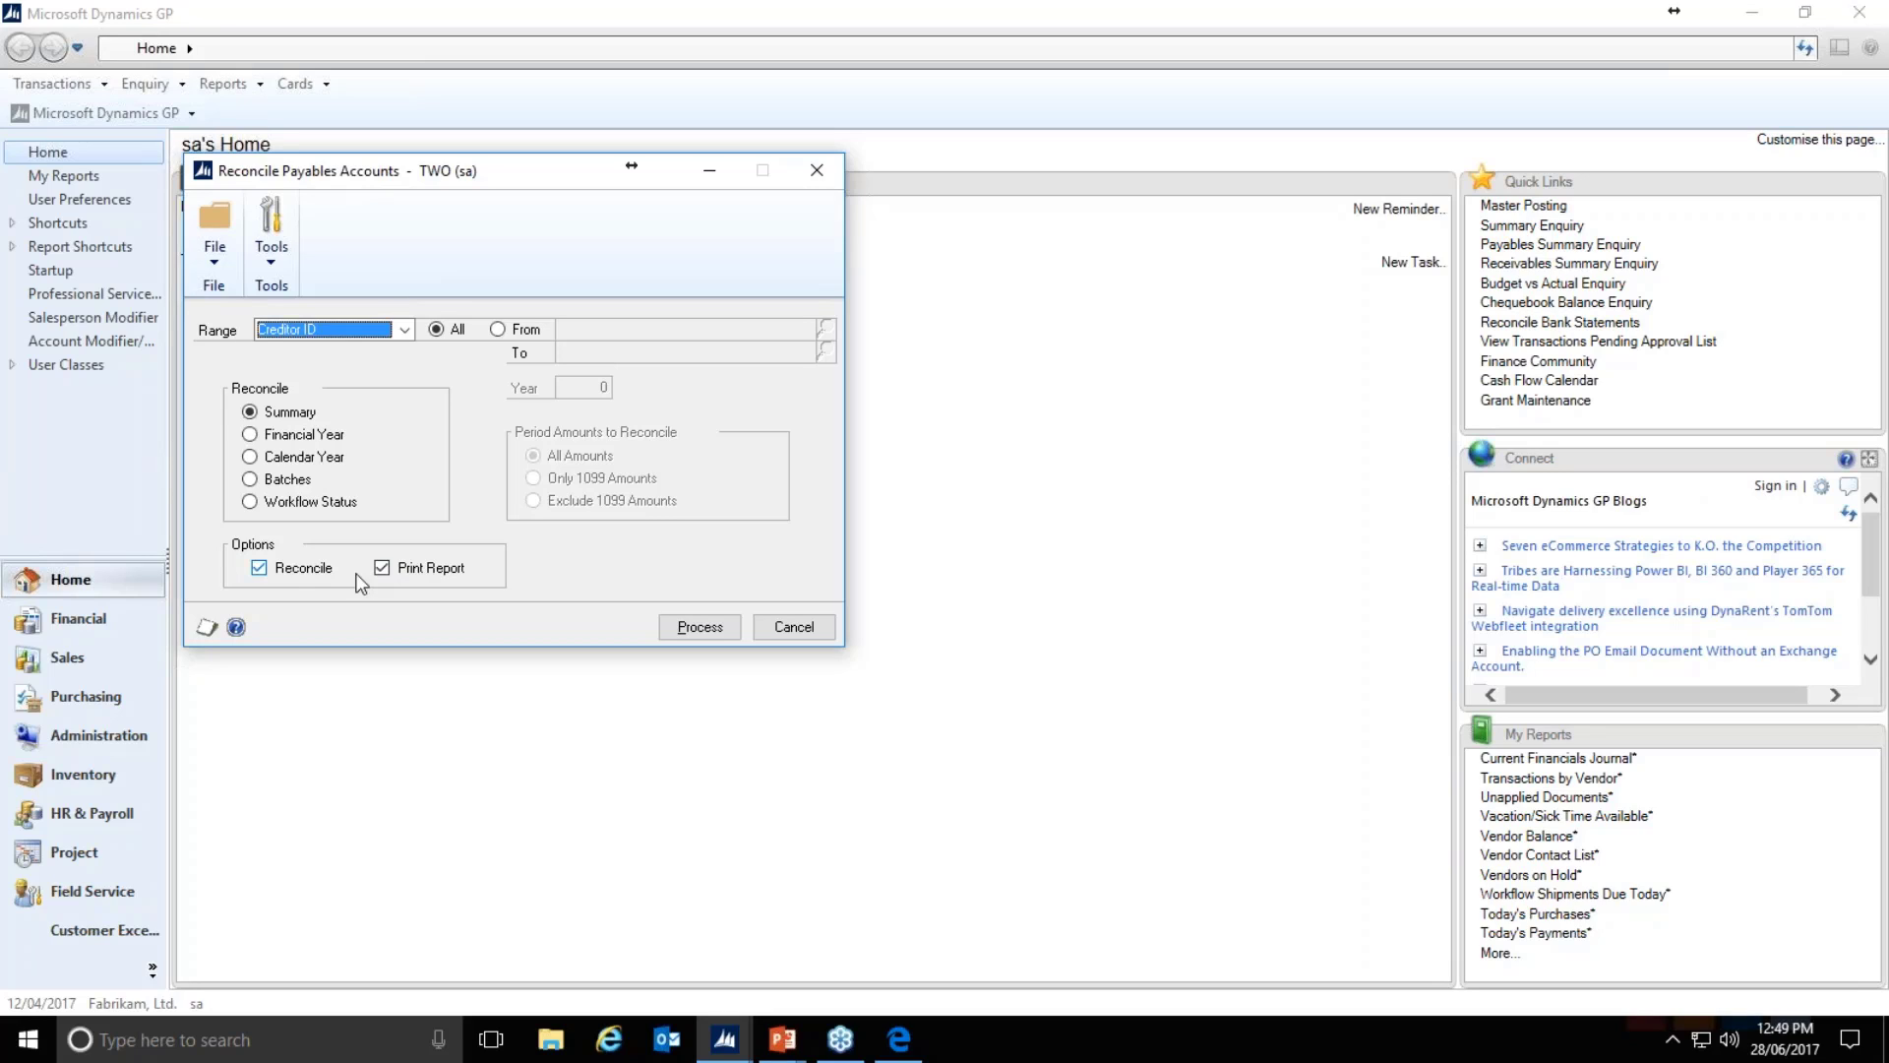
pyautogui.click(260, 569)
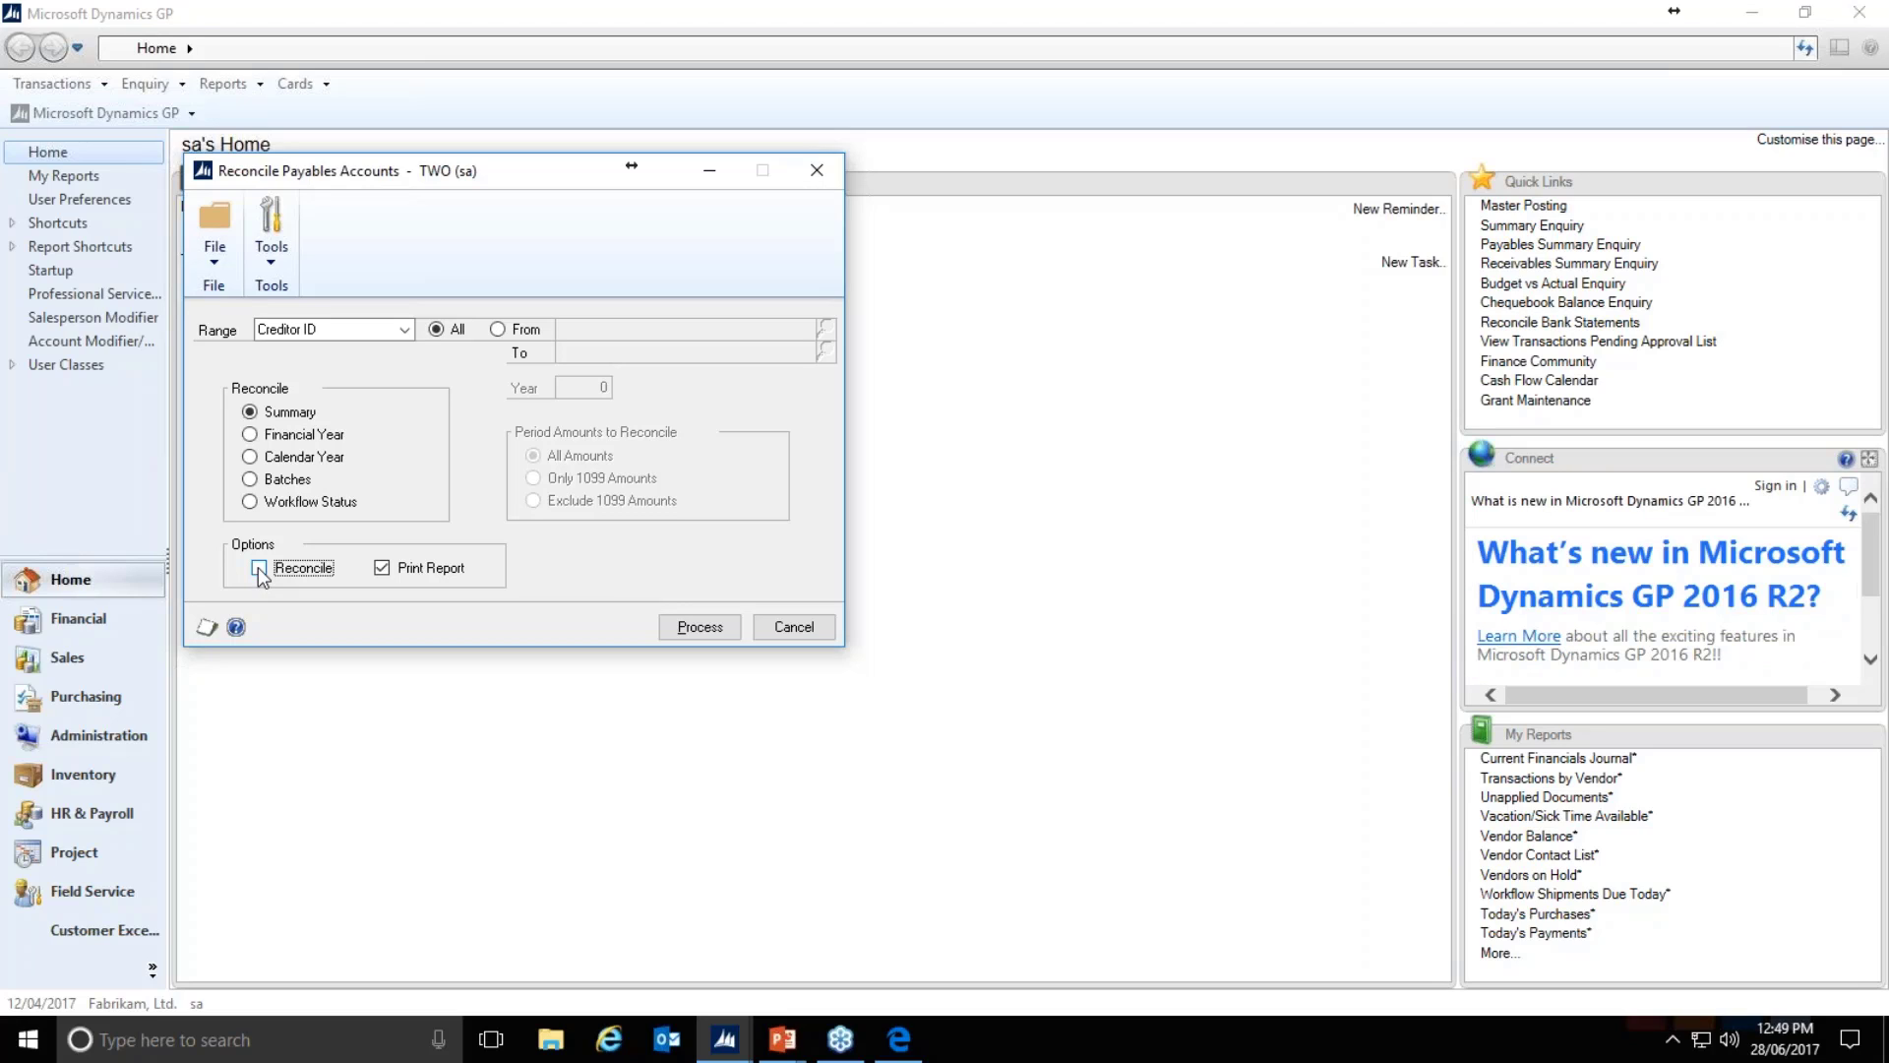
pyautogui.click(259, 569)
pyautogui.click(817, 177)
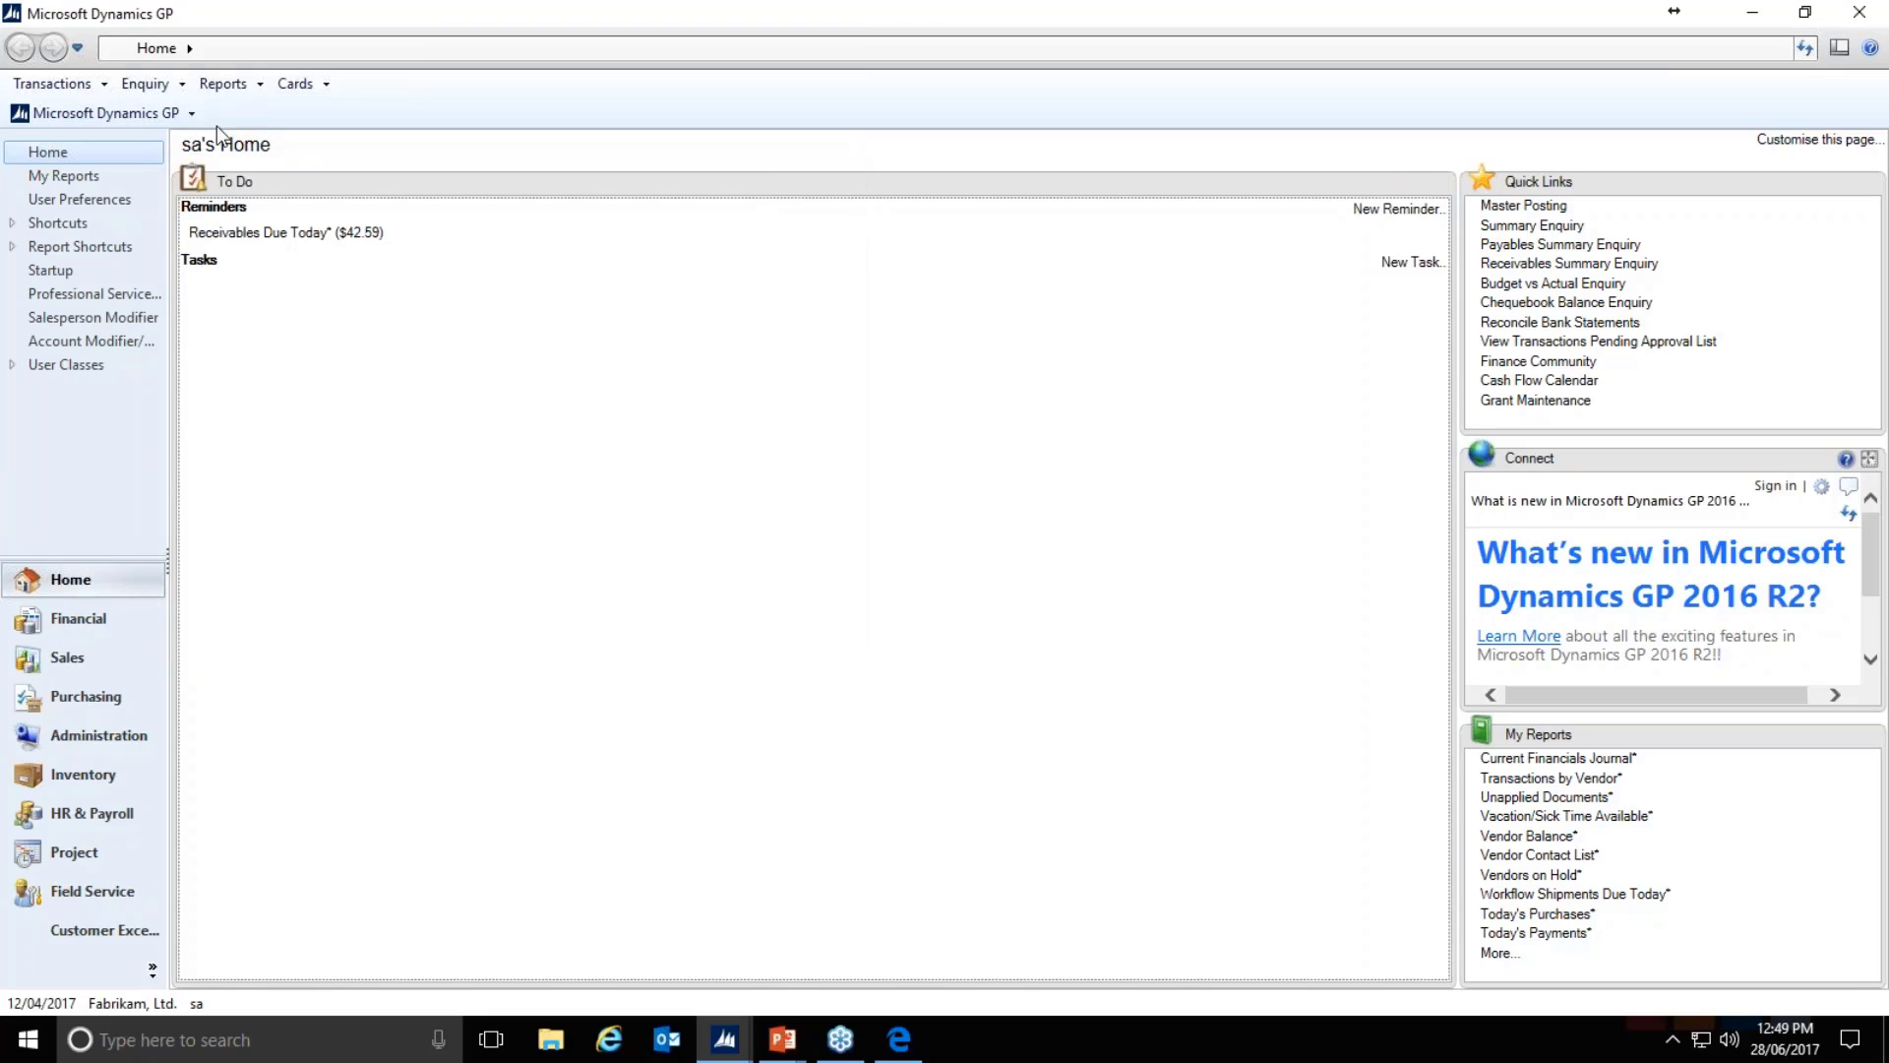
# Step: Open the Financial Reconcile utility and select Allocation Accounts, Year for open year 2017, and Batches
pyautogui.click(138, 112)
pyautogui.moveTo(111, 226)
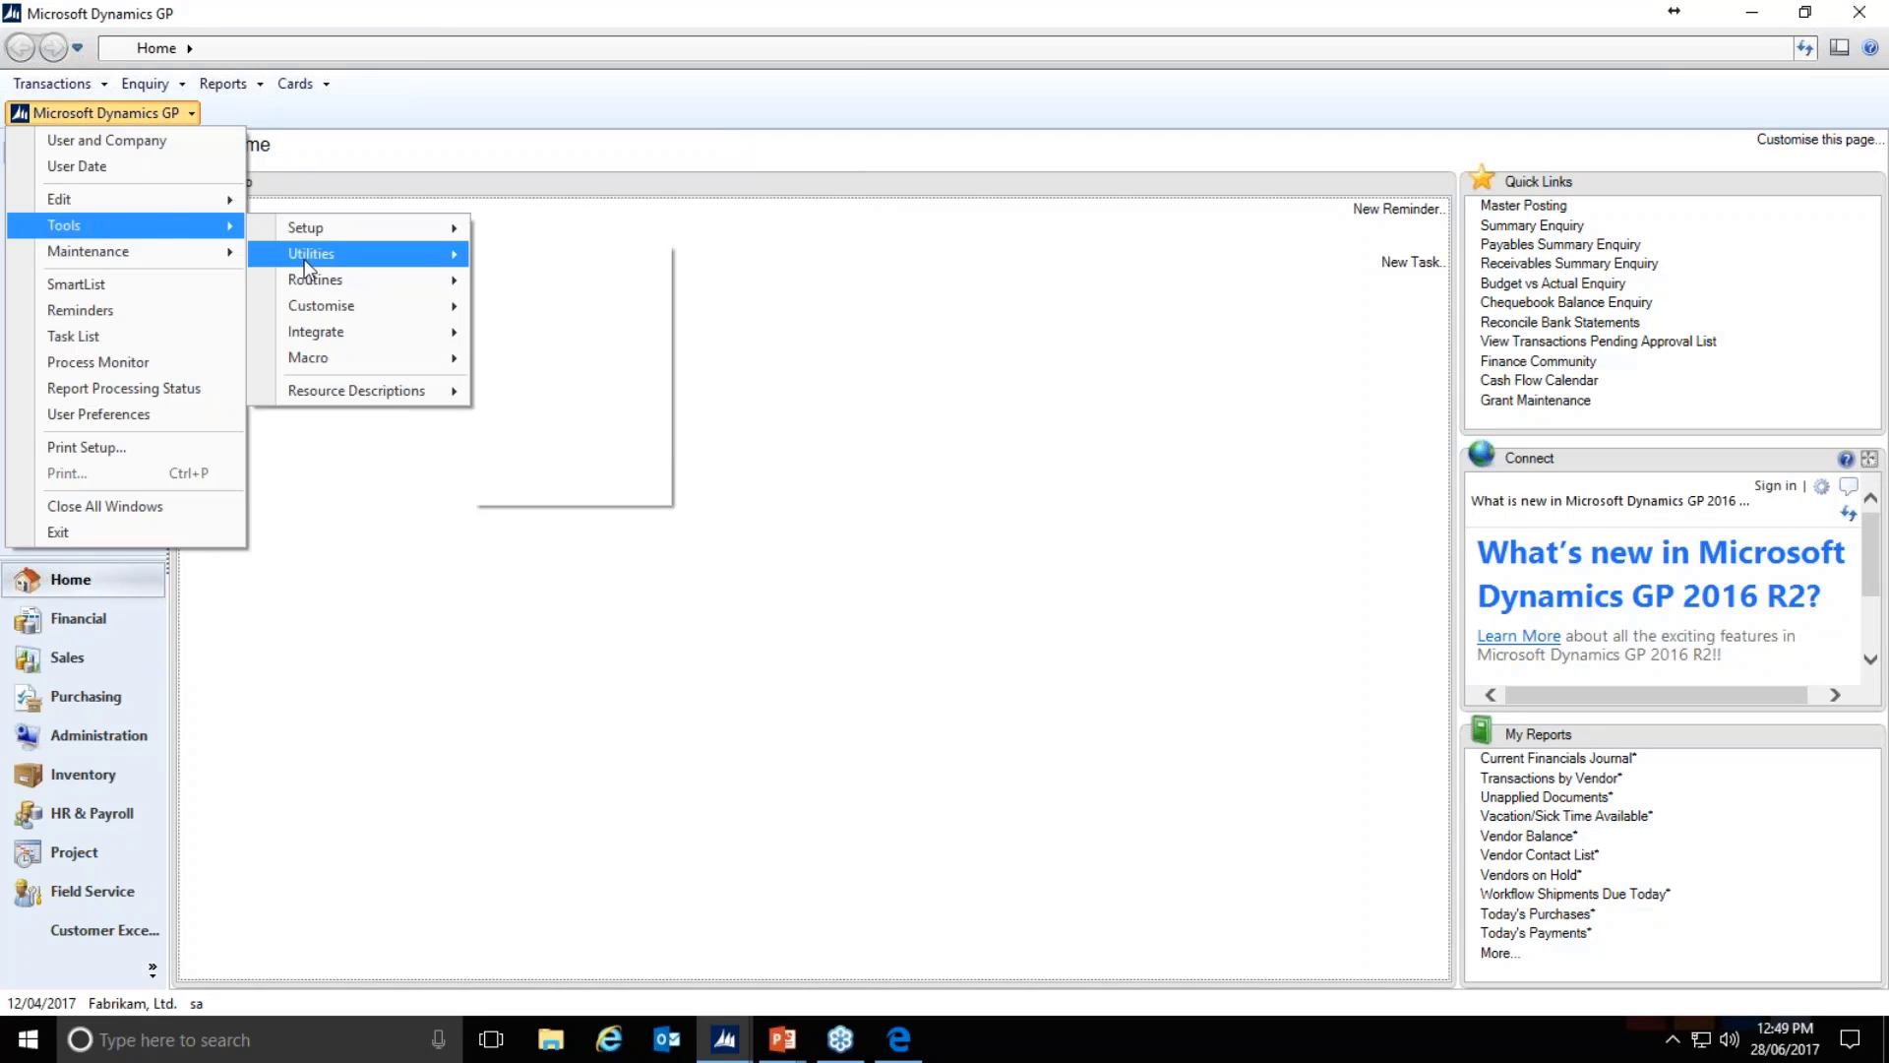
pyautogui.moveTo(304, 256)
pyautogui.moveTo(591, 309)
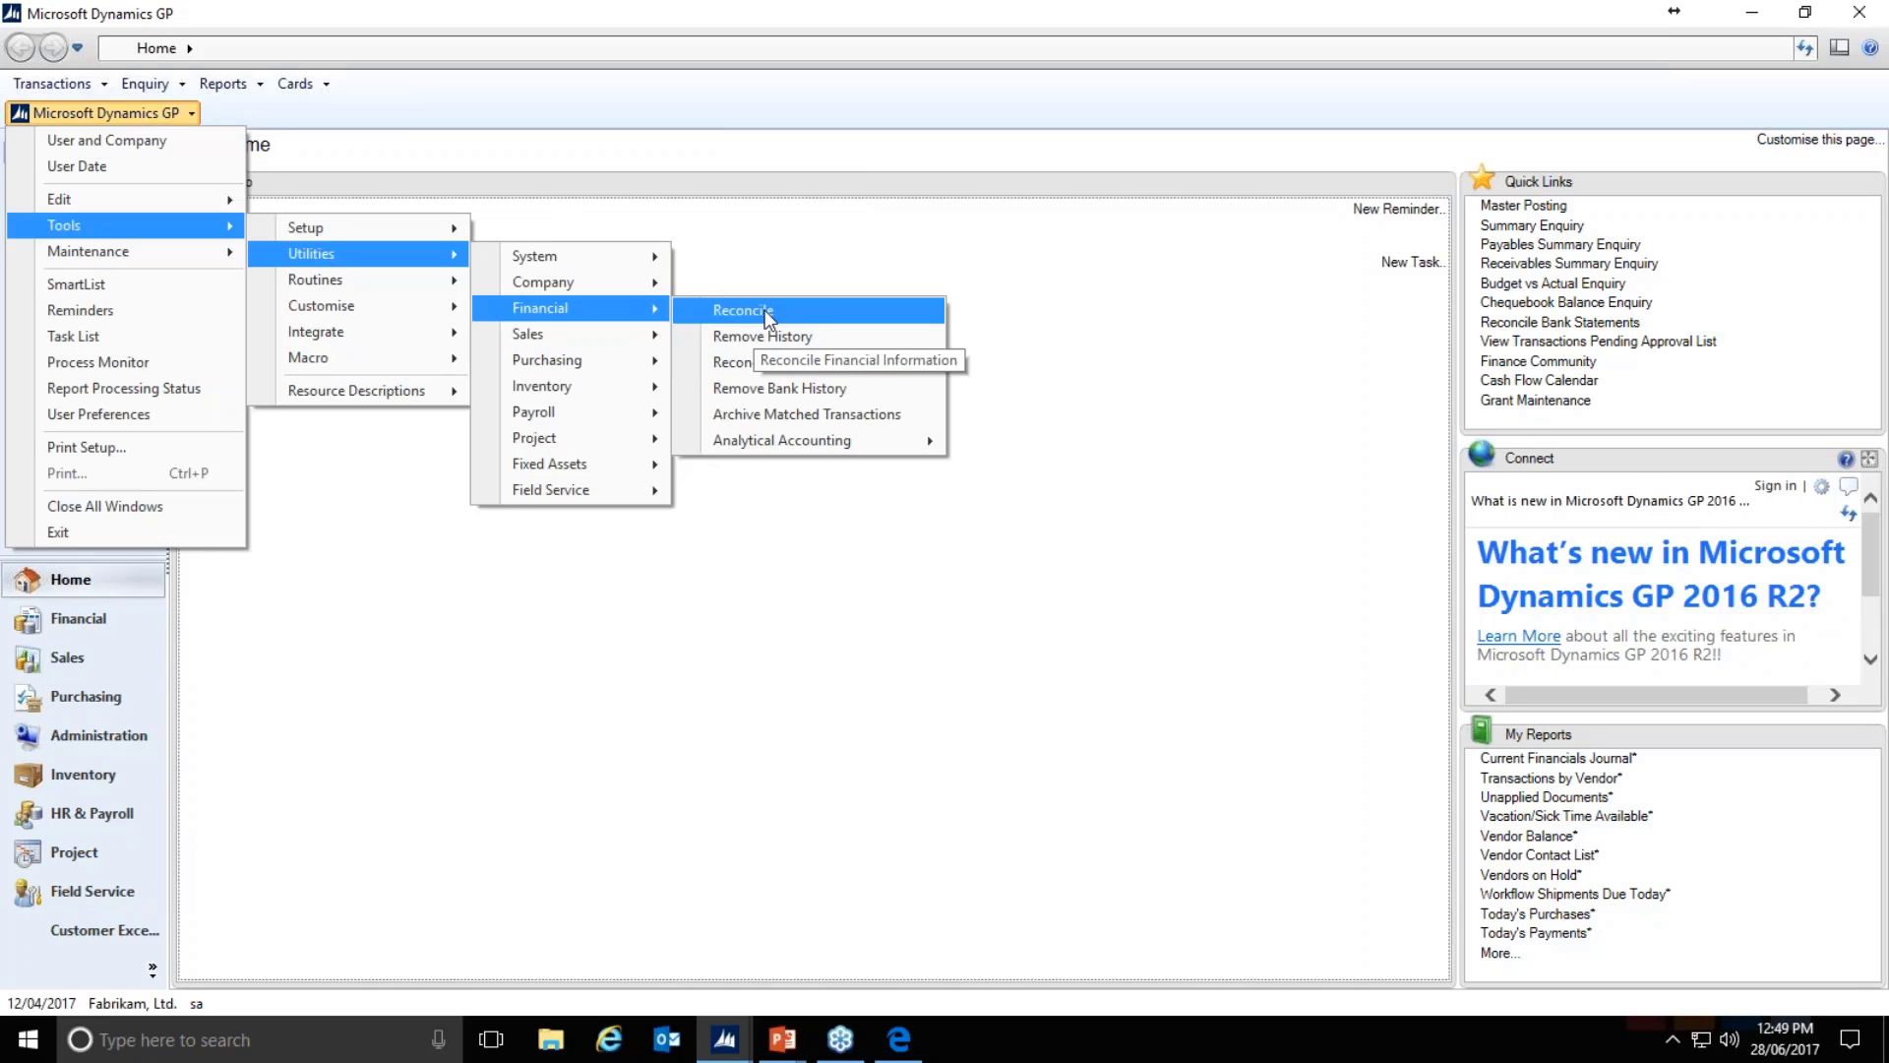
pyautogui.click(767, 311)
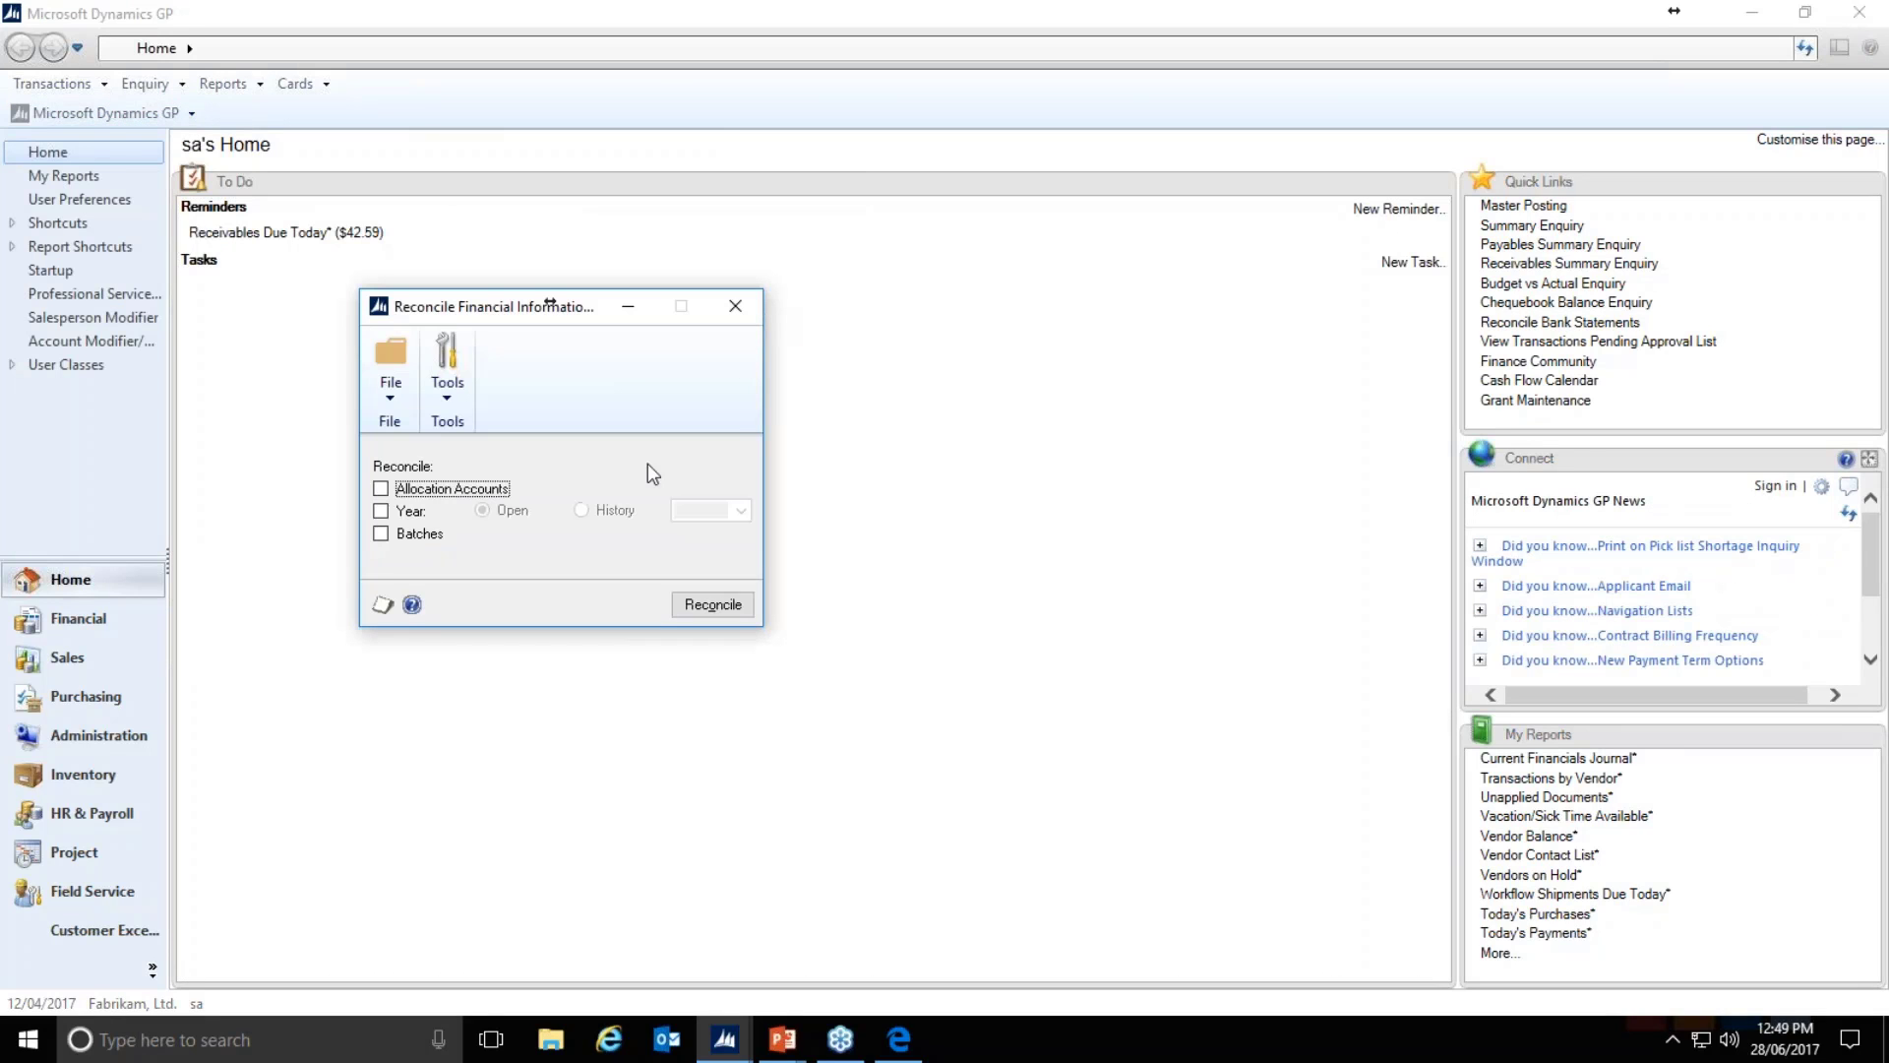
pyautogui.click(398, 492)
pyautogui.click(403, 511)
pyautogui.click(405, 534)
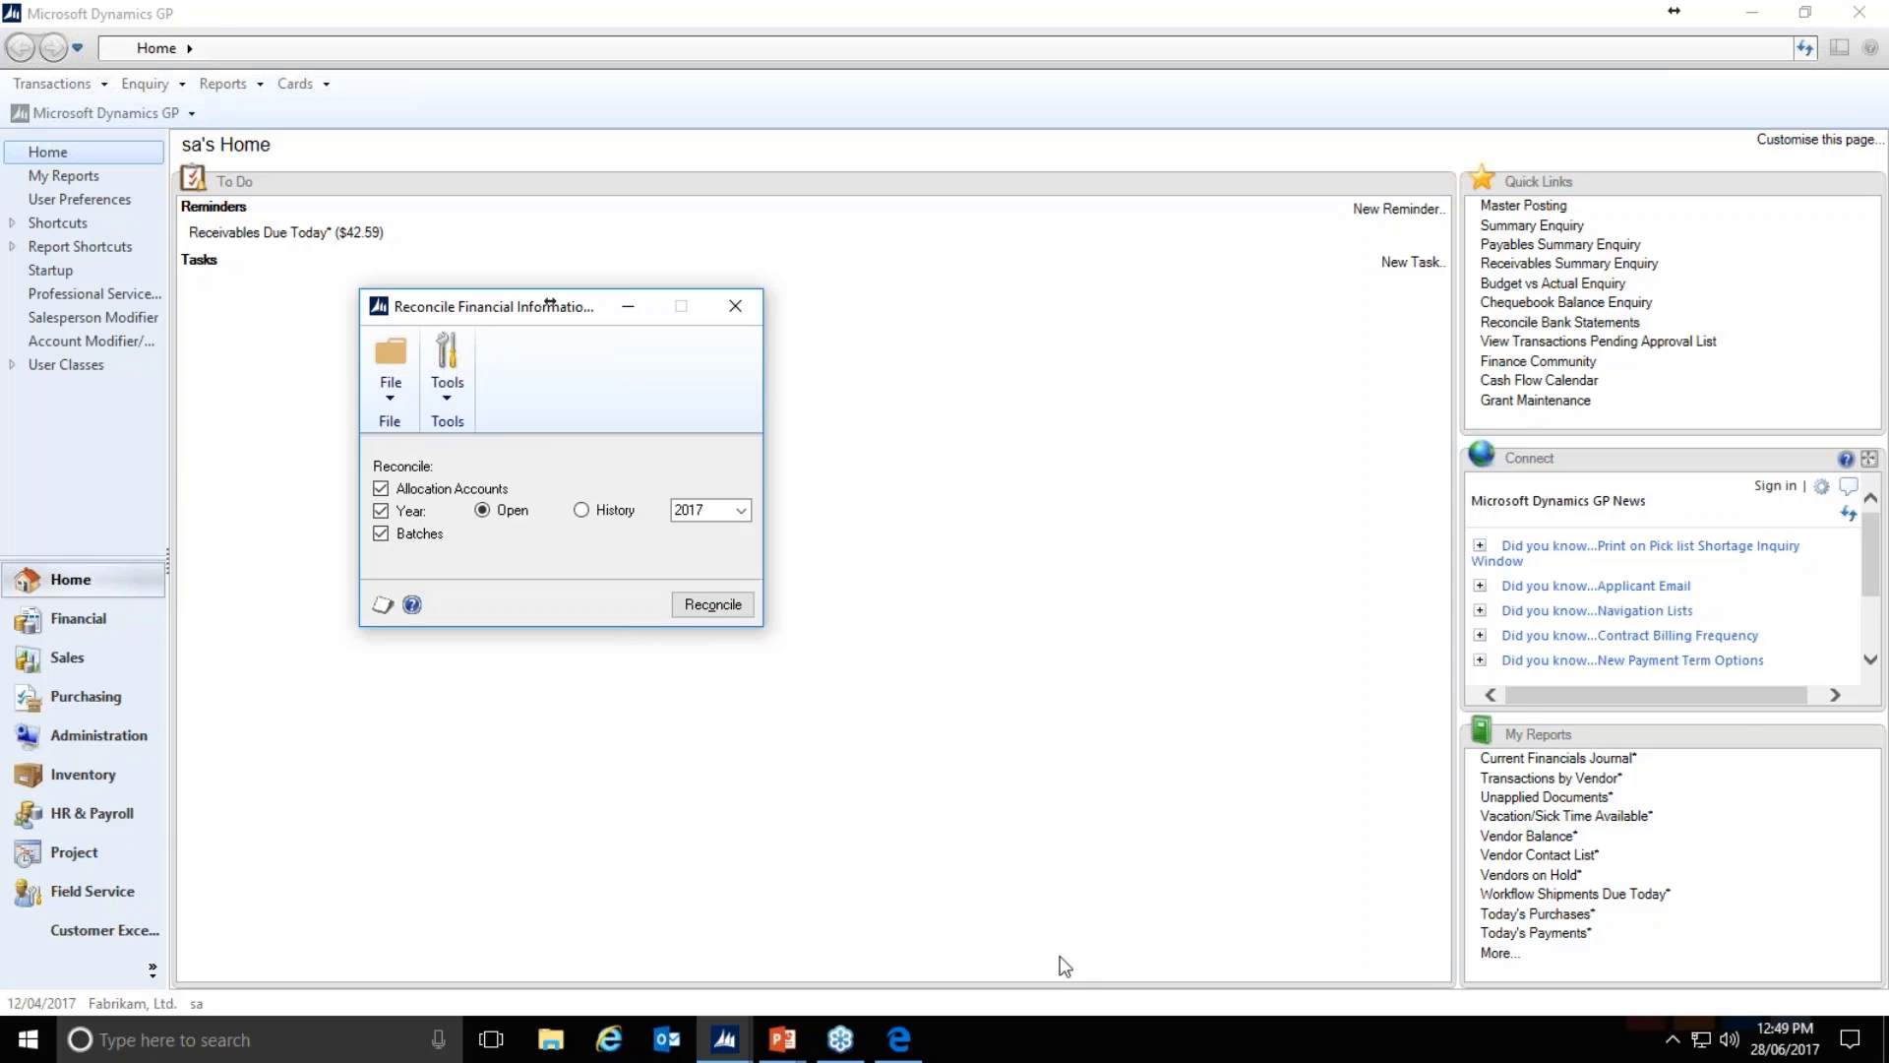
# Step: Switch to the PowerPoint slide show and advance to the Check Links slide
pyautogui.hotkey('alt', 'Tab')
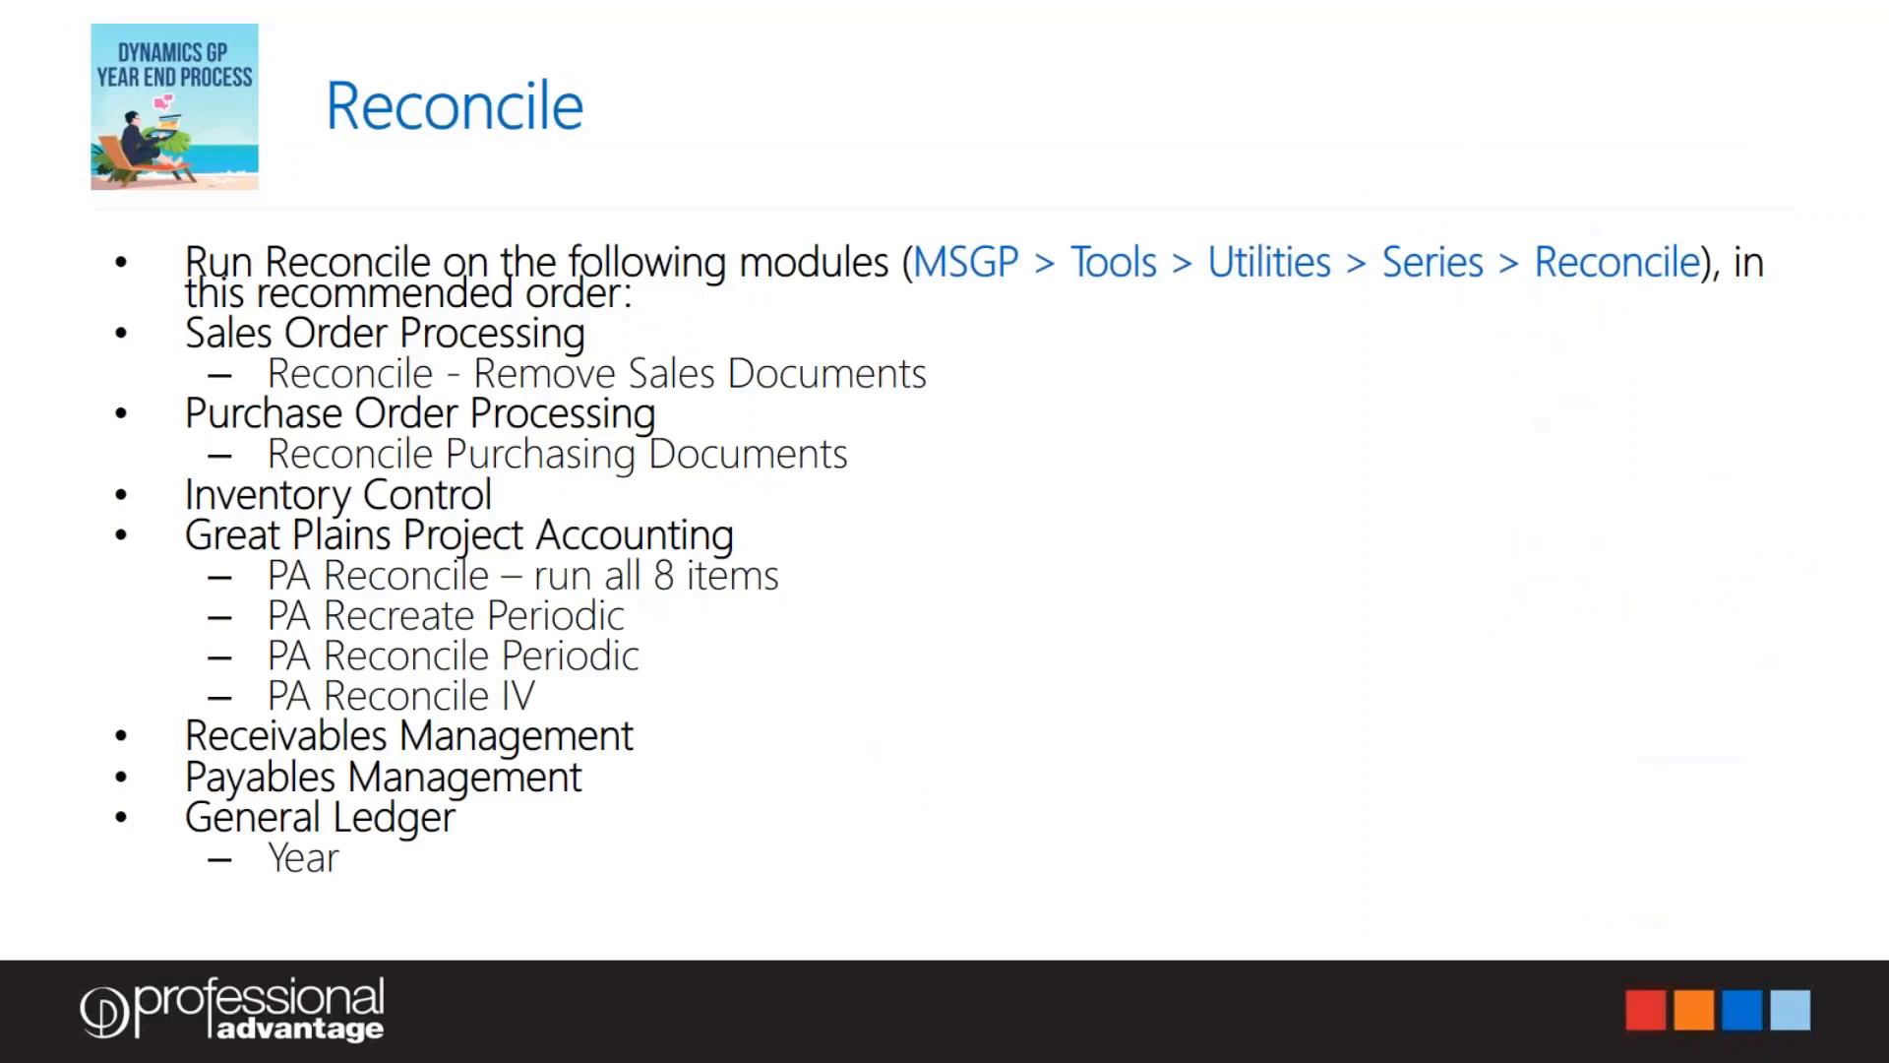
pyautogui.press('Right')
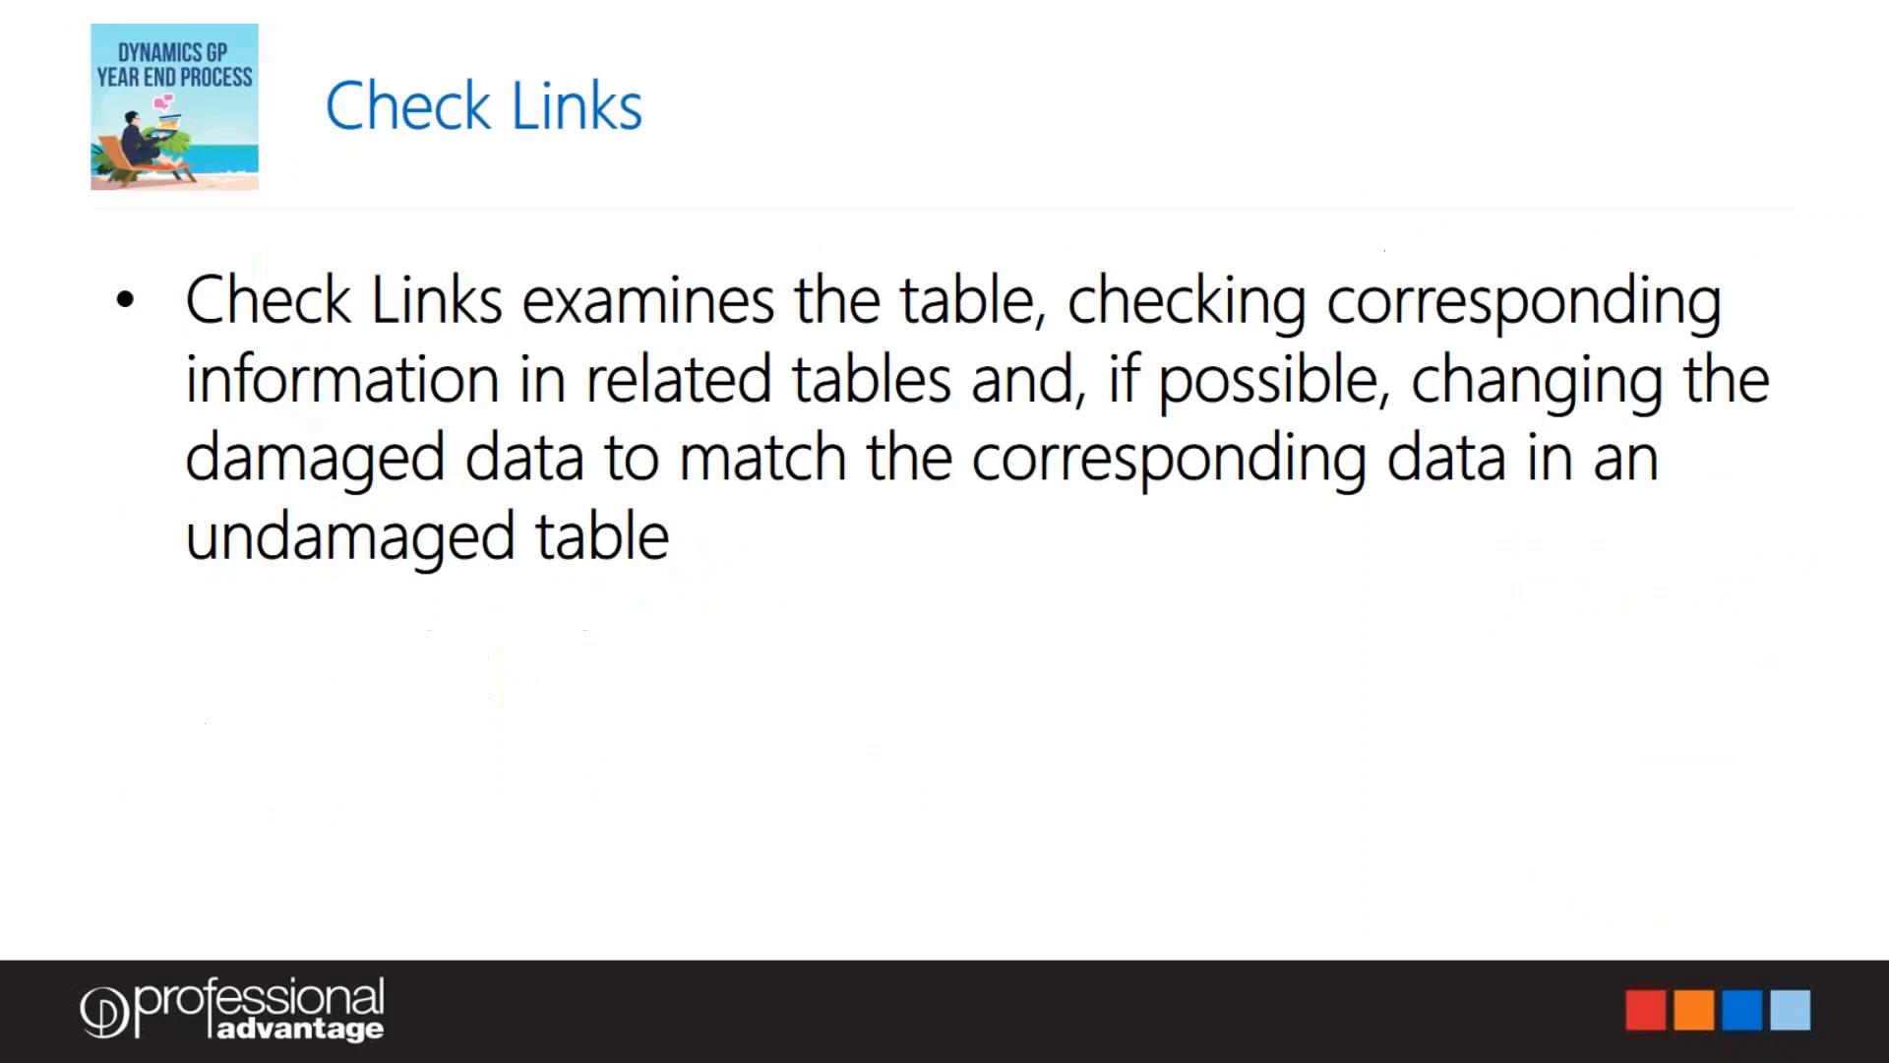
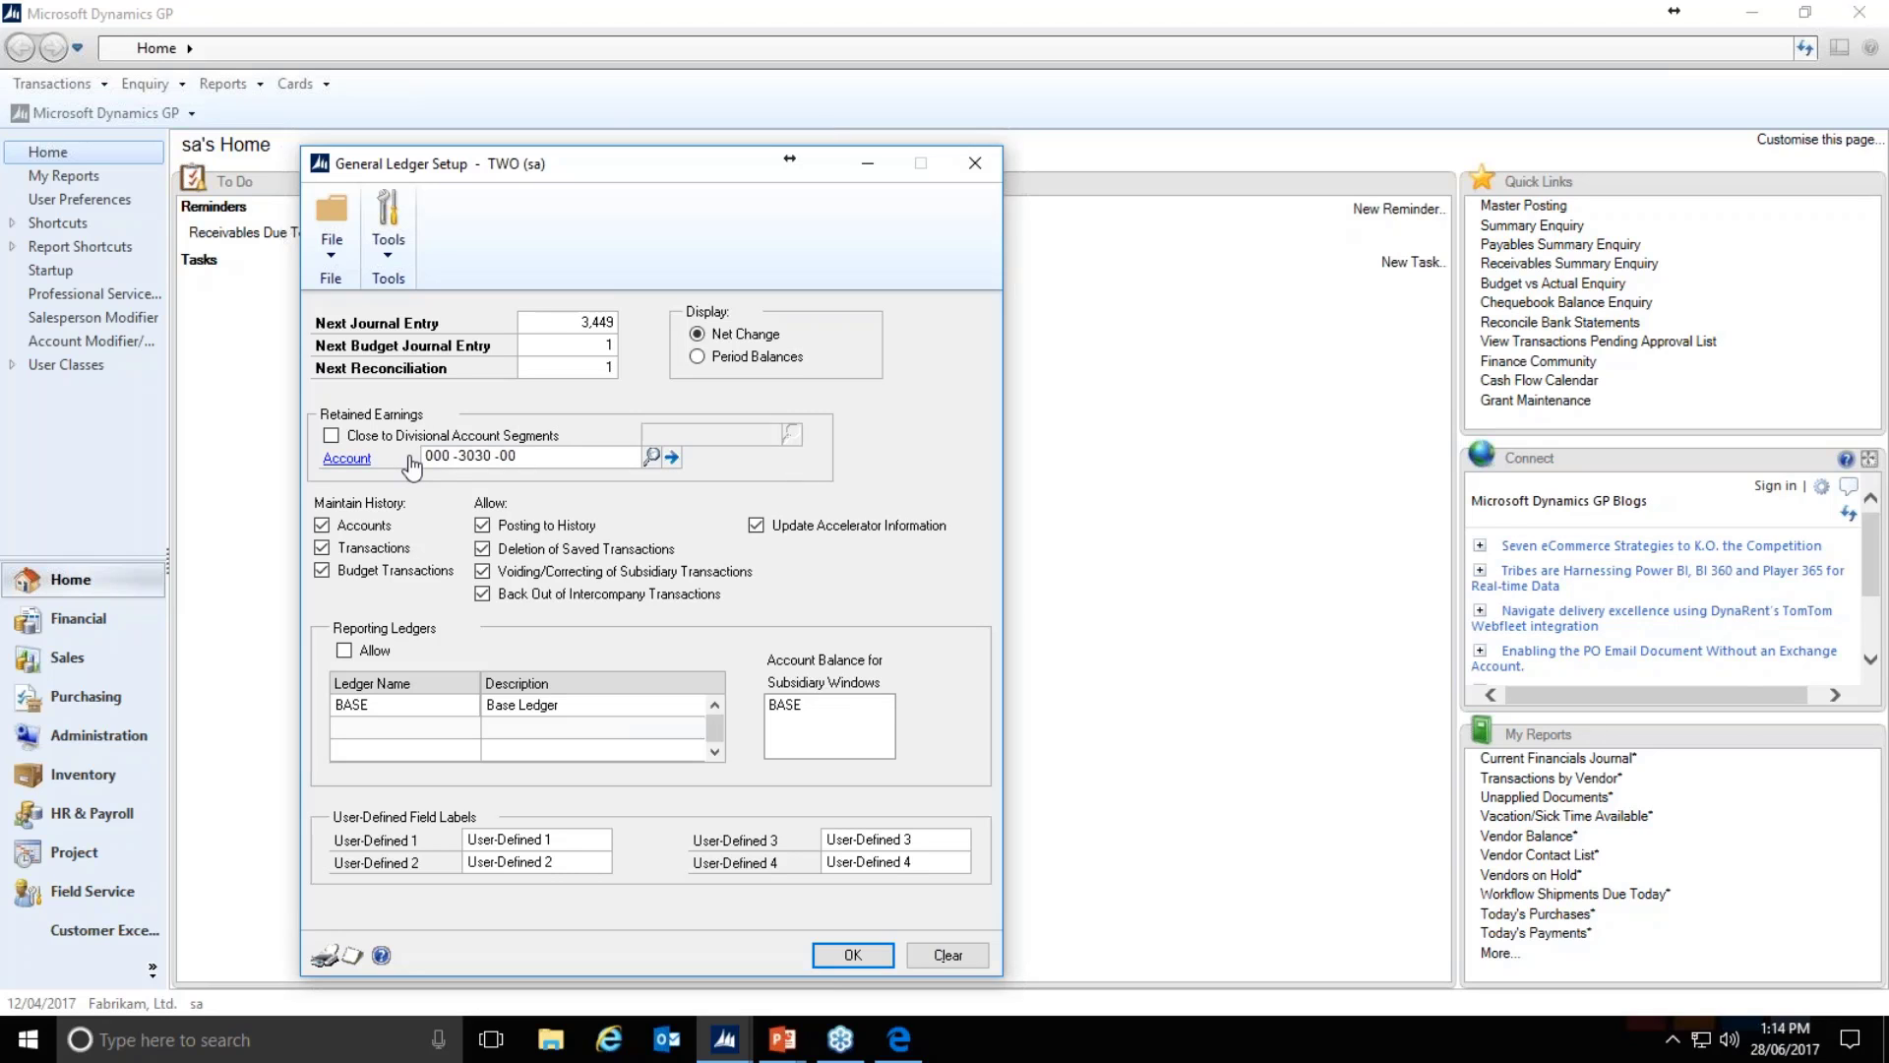
# Step: Switch from the General Ledger Setup window to the General Ledger Year End Routine slide in the PowerPoint slide show
pyautogui.hotkey('alt', 'Tab')
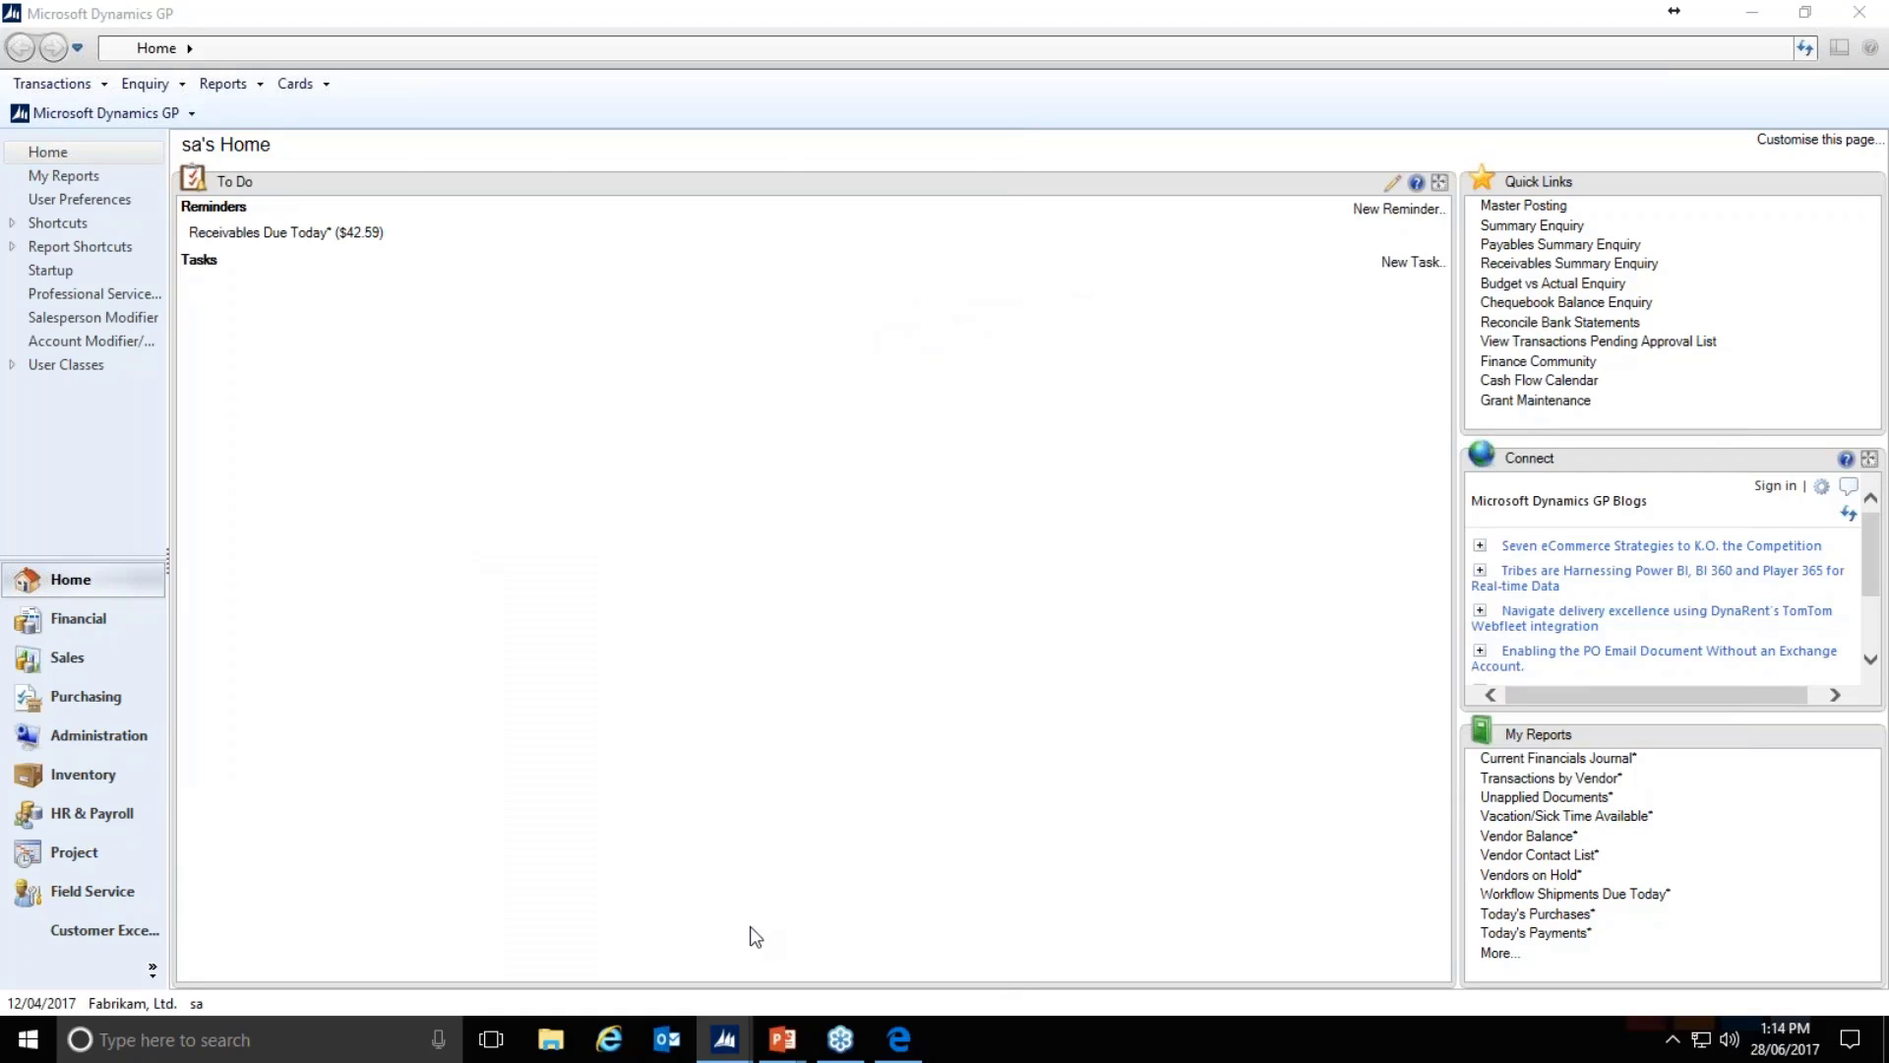
pyautogui.hotkey('alt', 'Tab')
pyautogui.hotkey('alt', 'Tab')
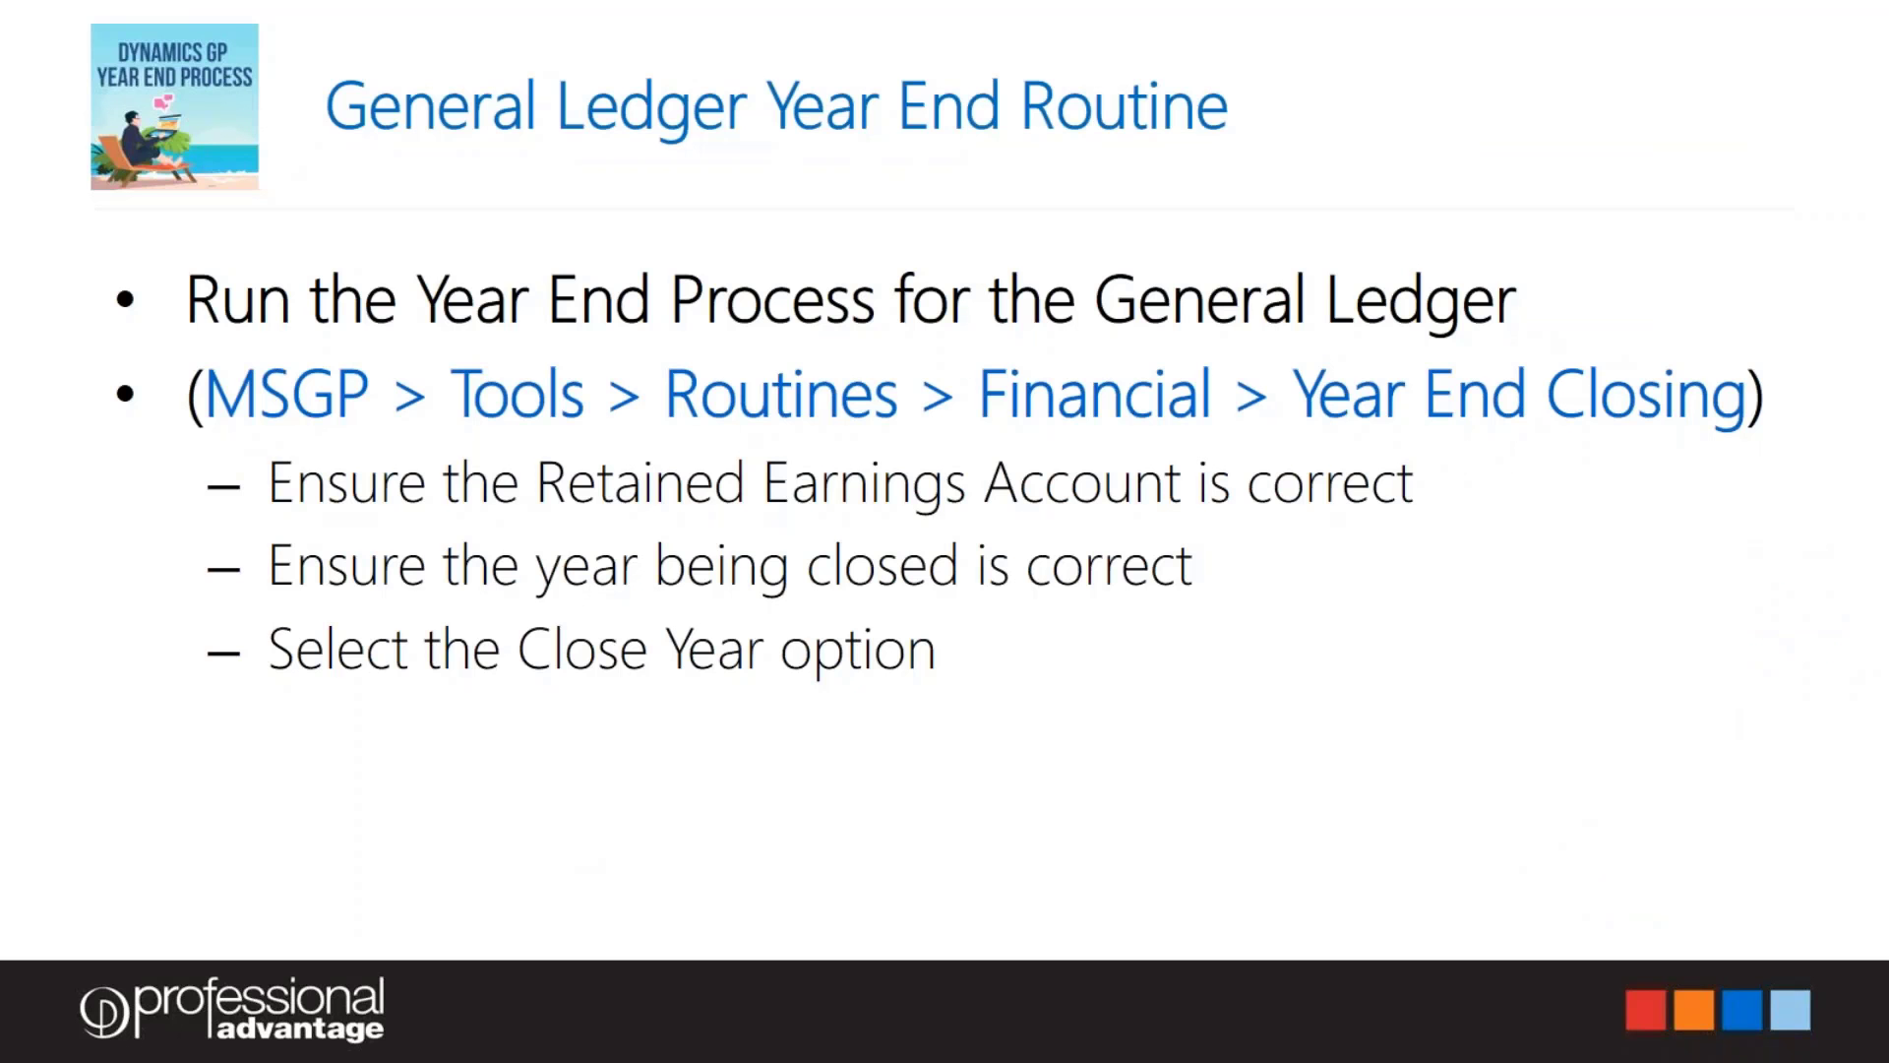
# Step: Switch back to Microsoft Dynamics GP and open the financial Year-End Closing routine
pyautogui.hotkey('alt', 'Tab')
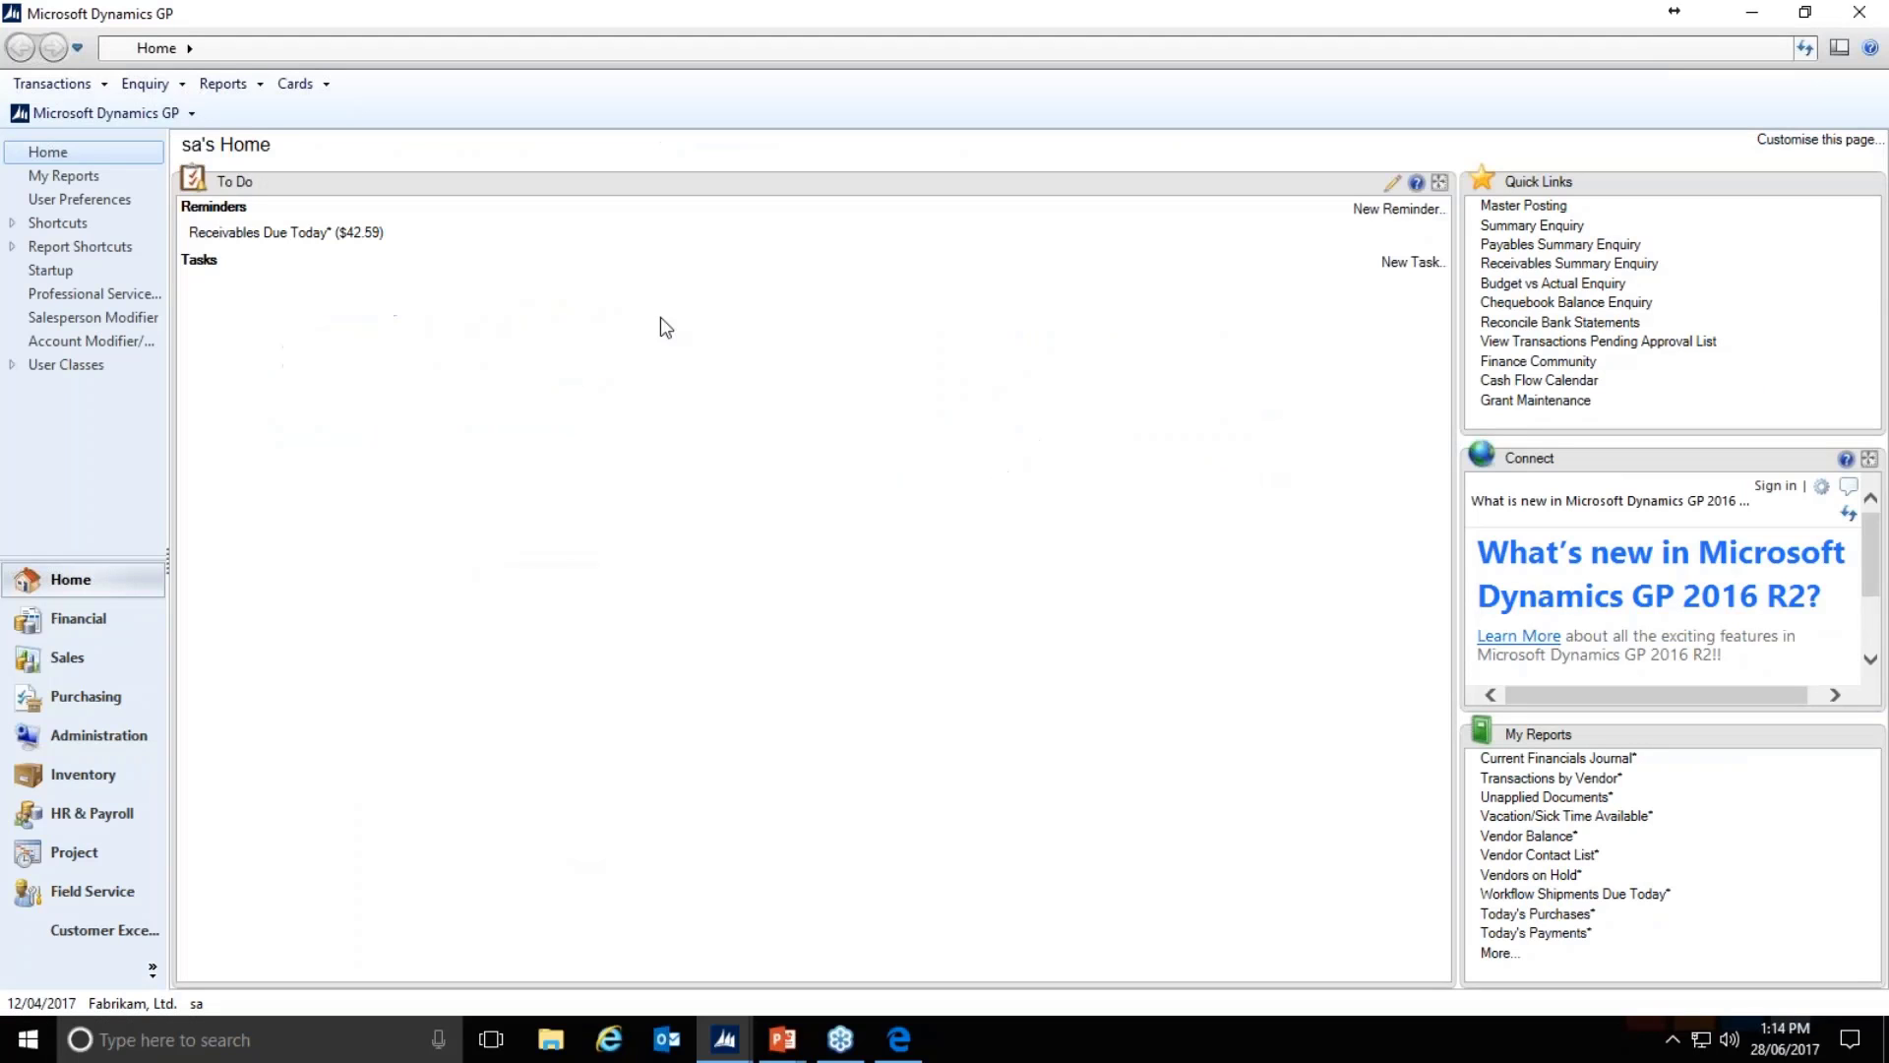
pyautogui.click(104, 112)
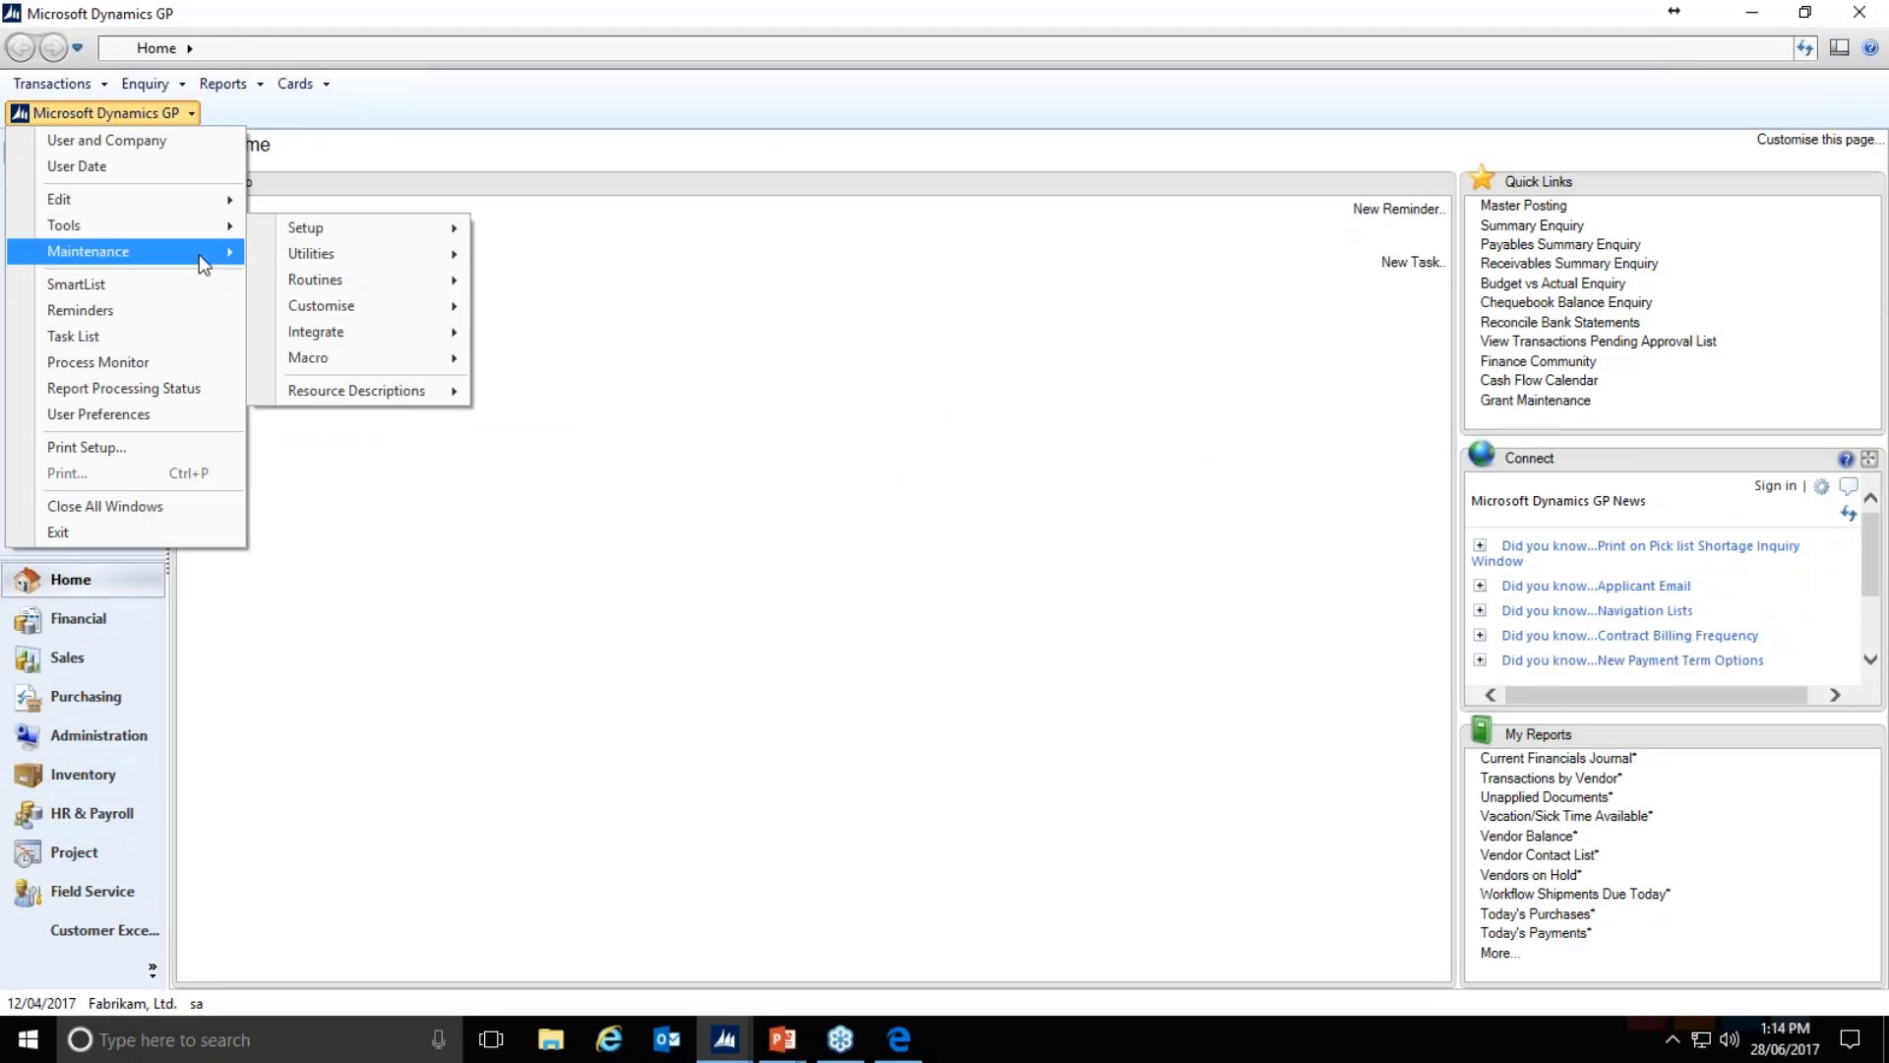
pyautogui.moveTo(223, 224)
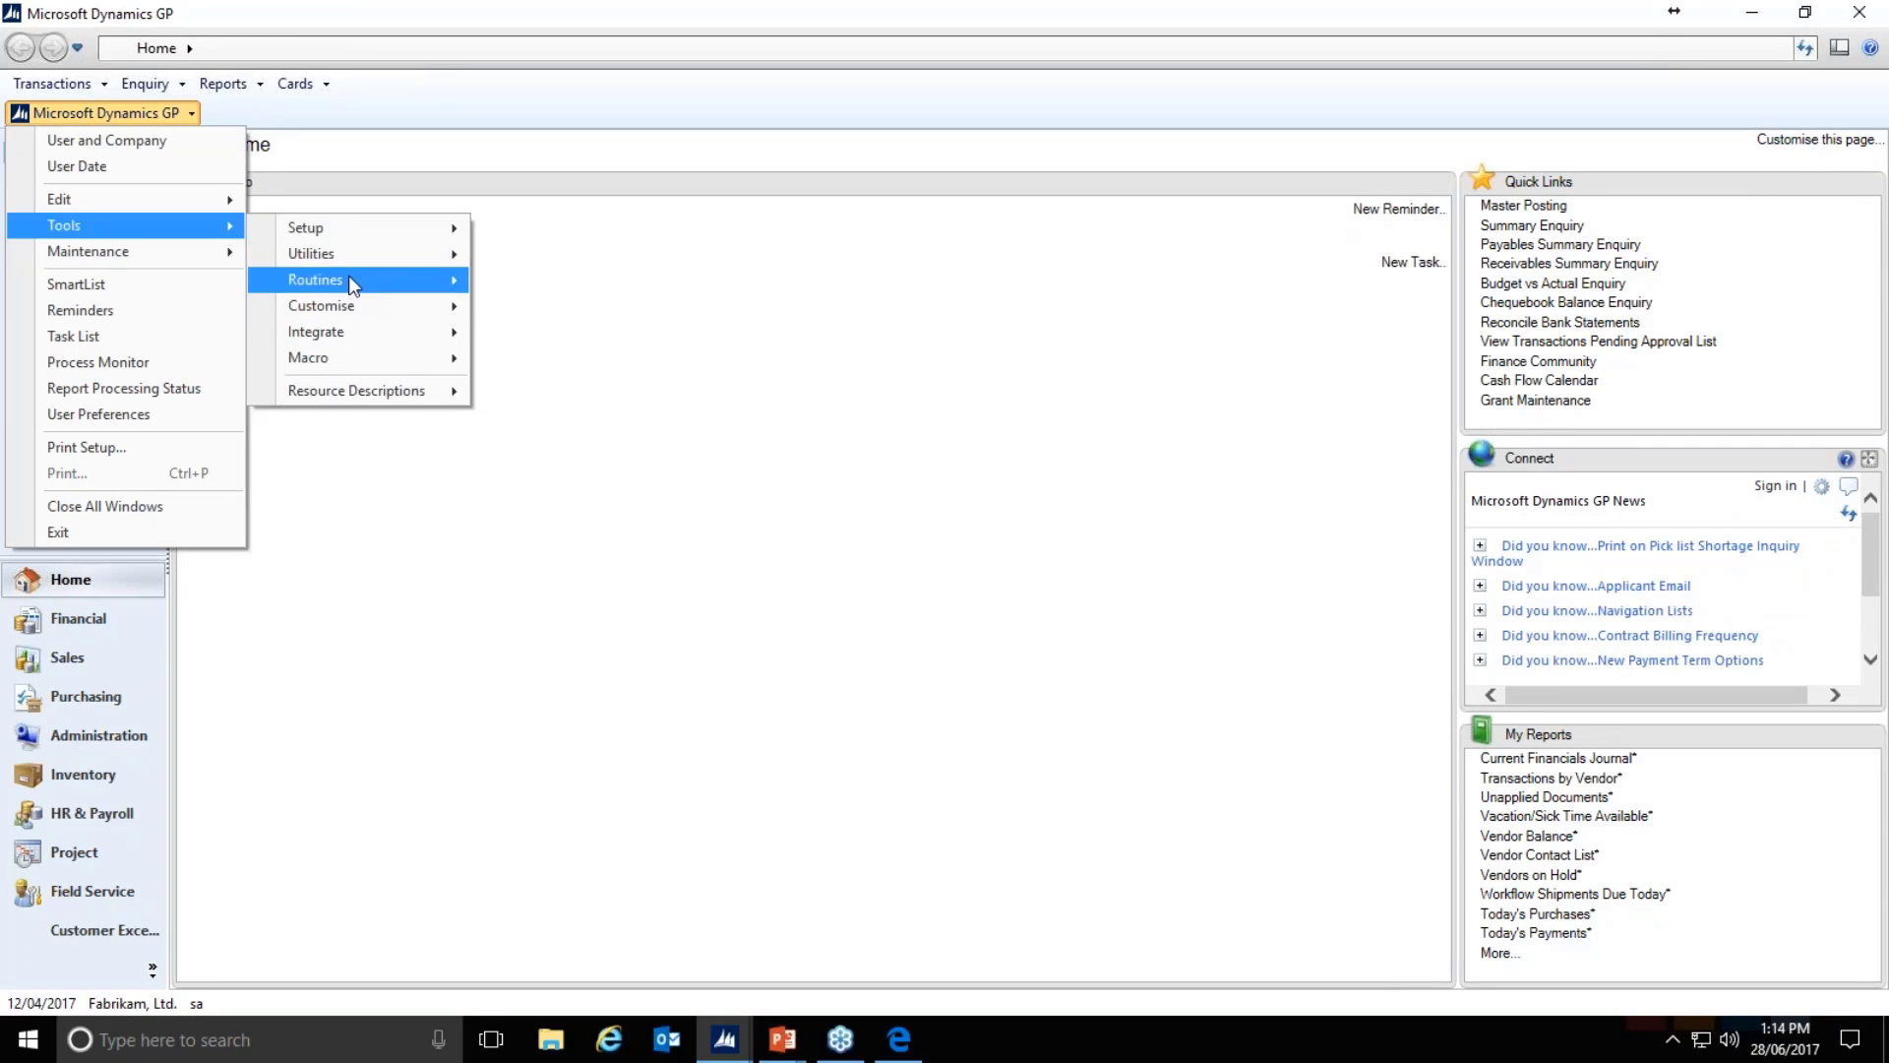
pyautogui.moveTo(348, 279)
pyautogui.moveTo(553, 303)
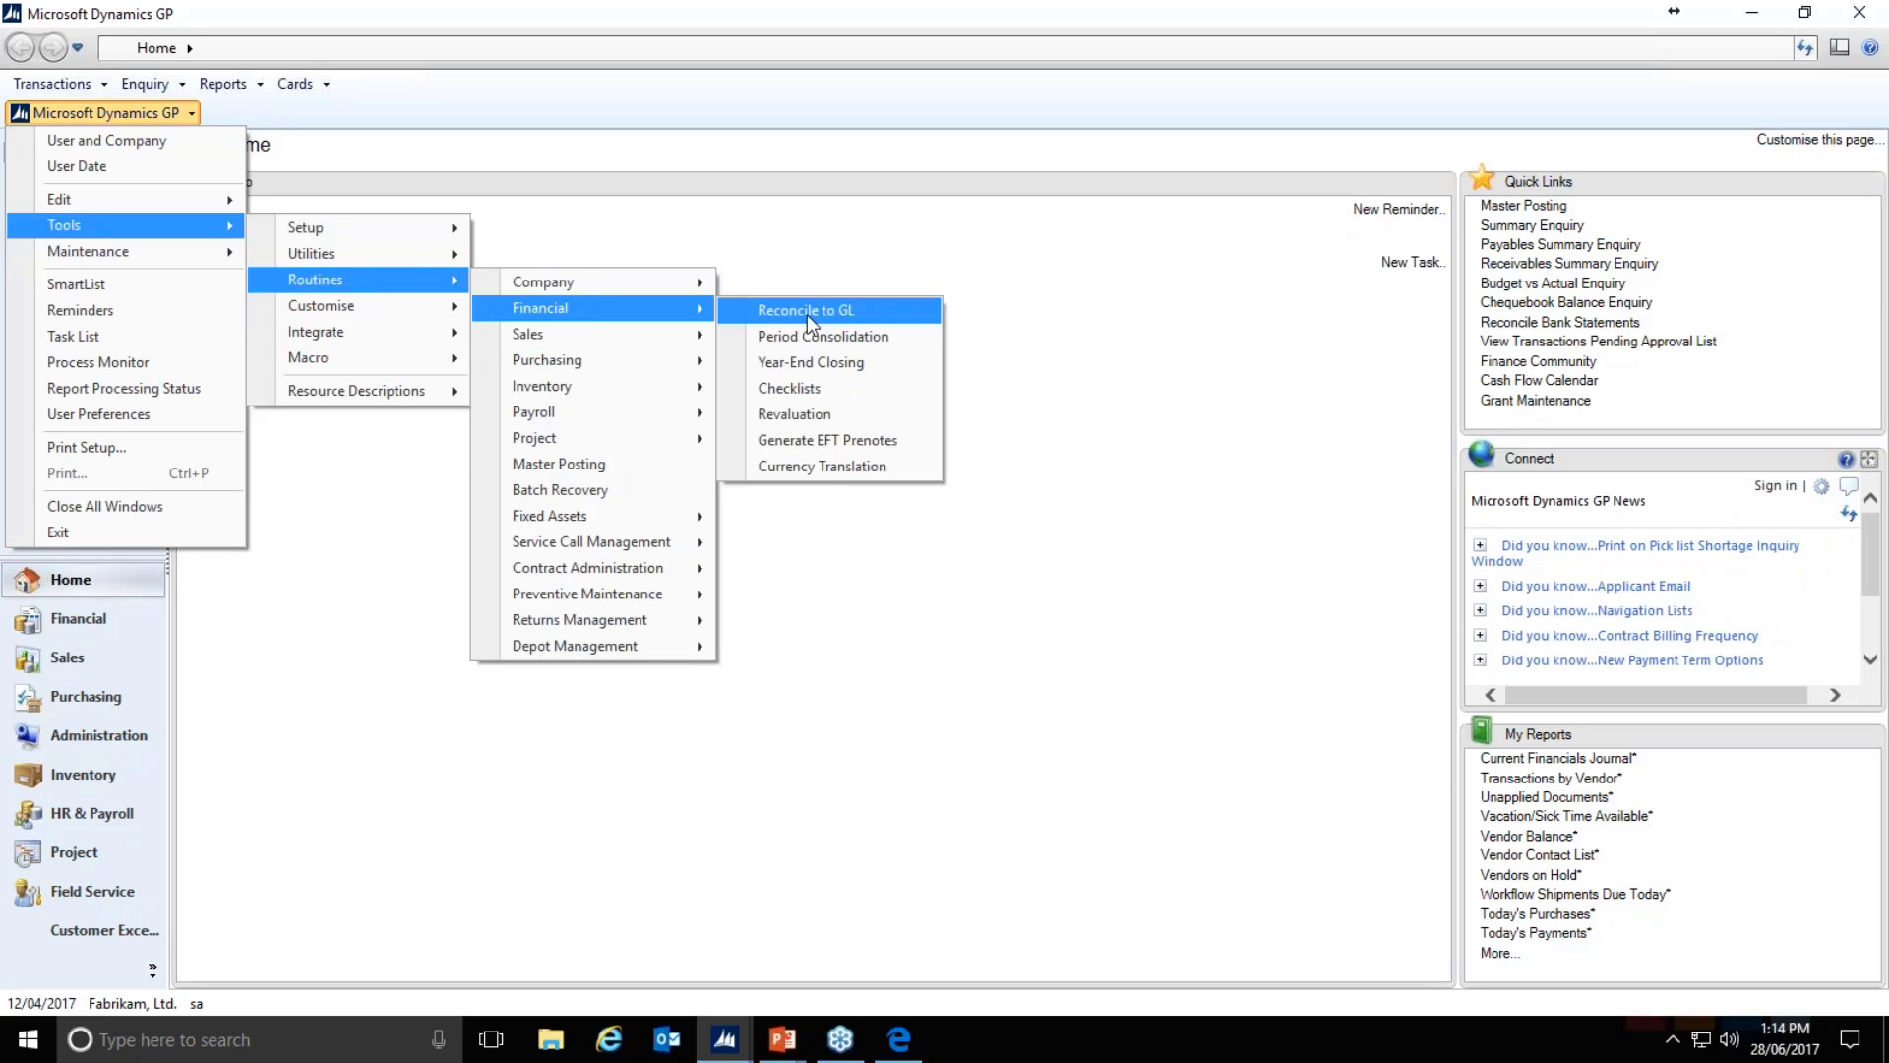
pyautogui.click(827, 362)
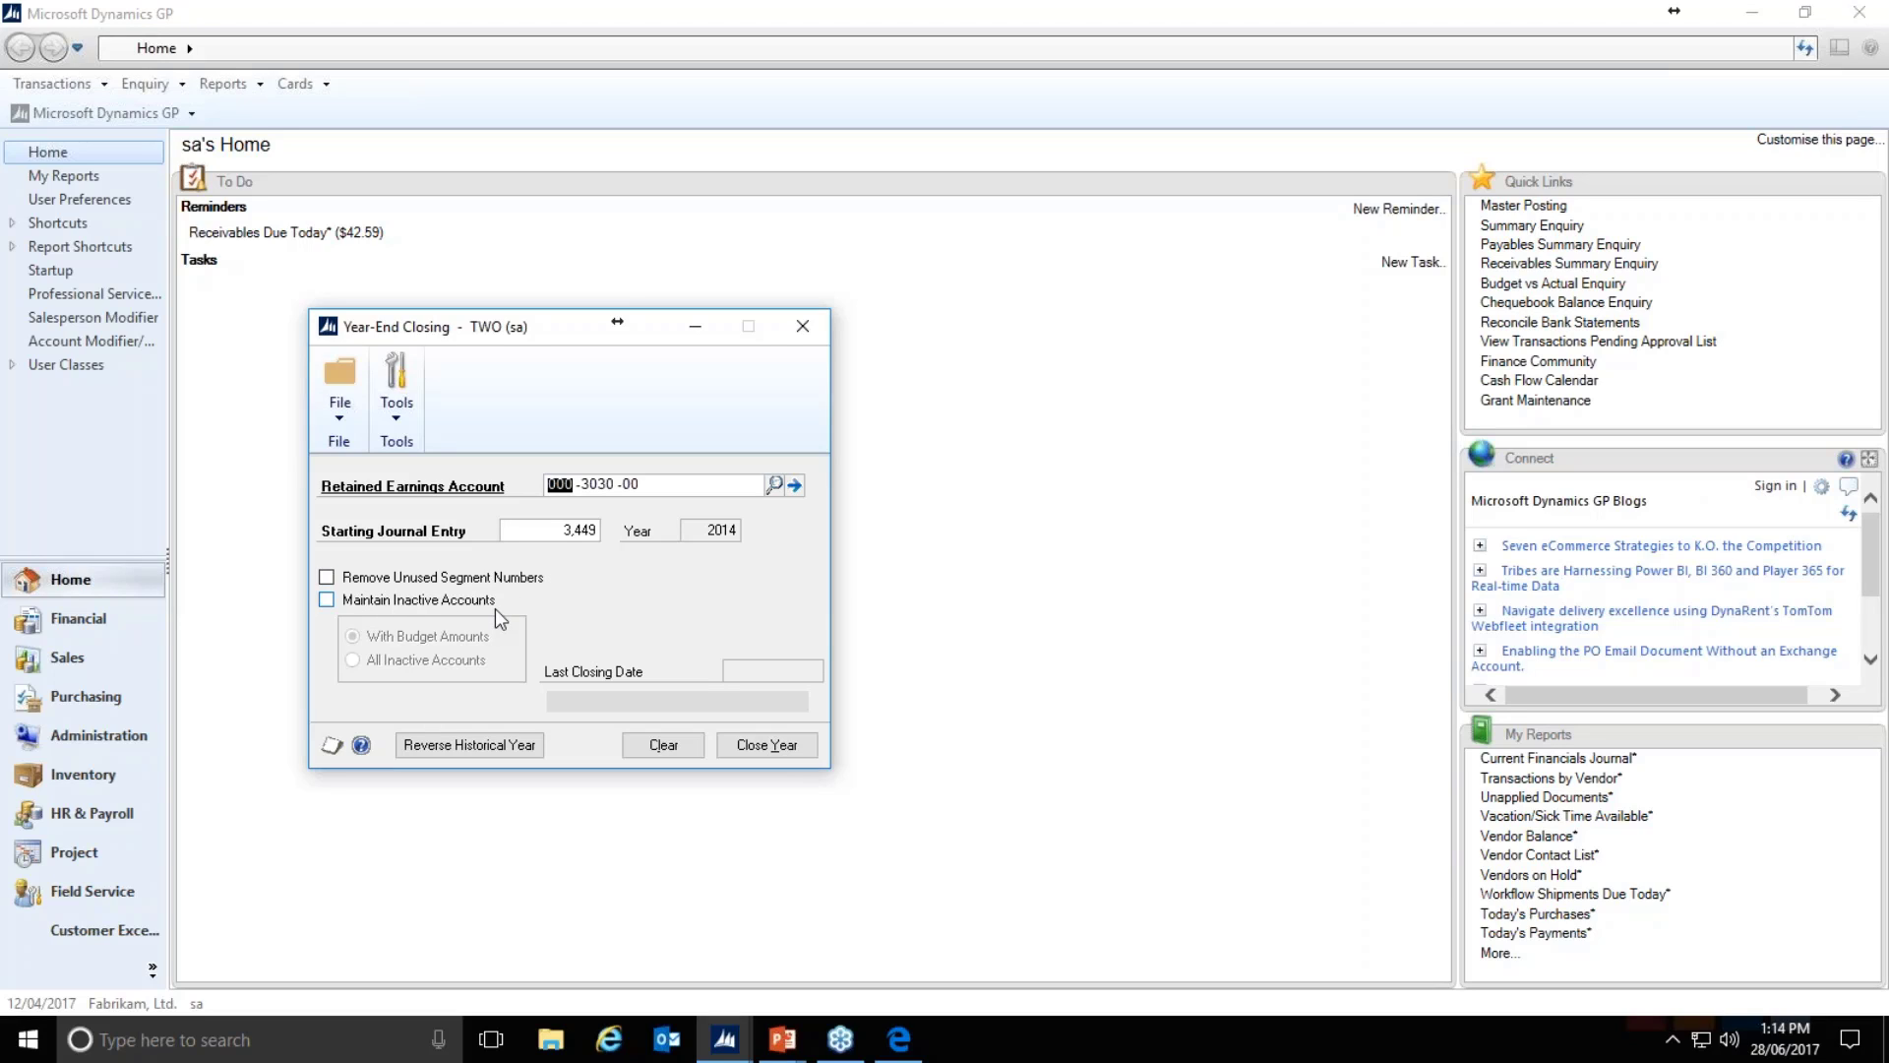
# Step: Set year-end closing to maintain all inactive accounts, and close year 2014
pyautogui.click(329, 600)
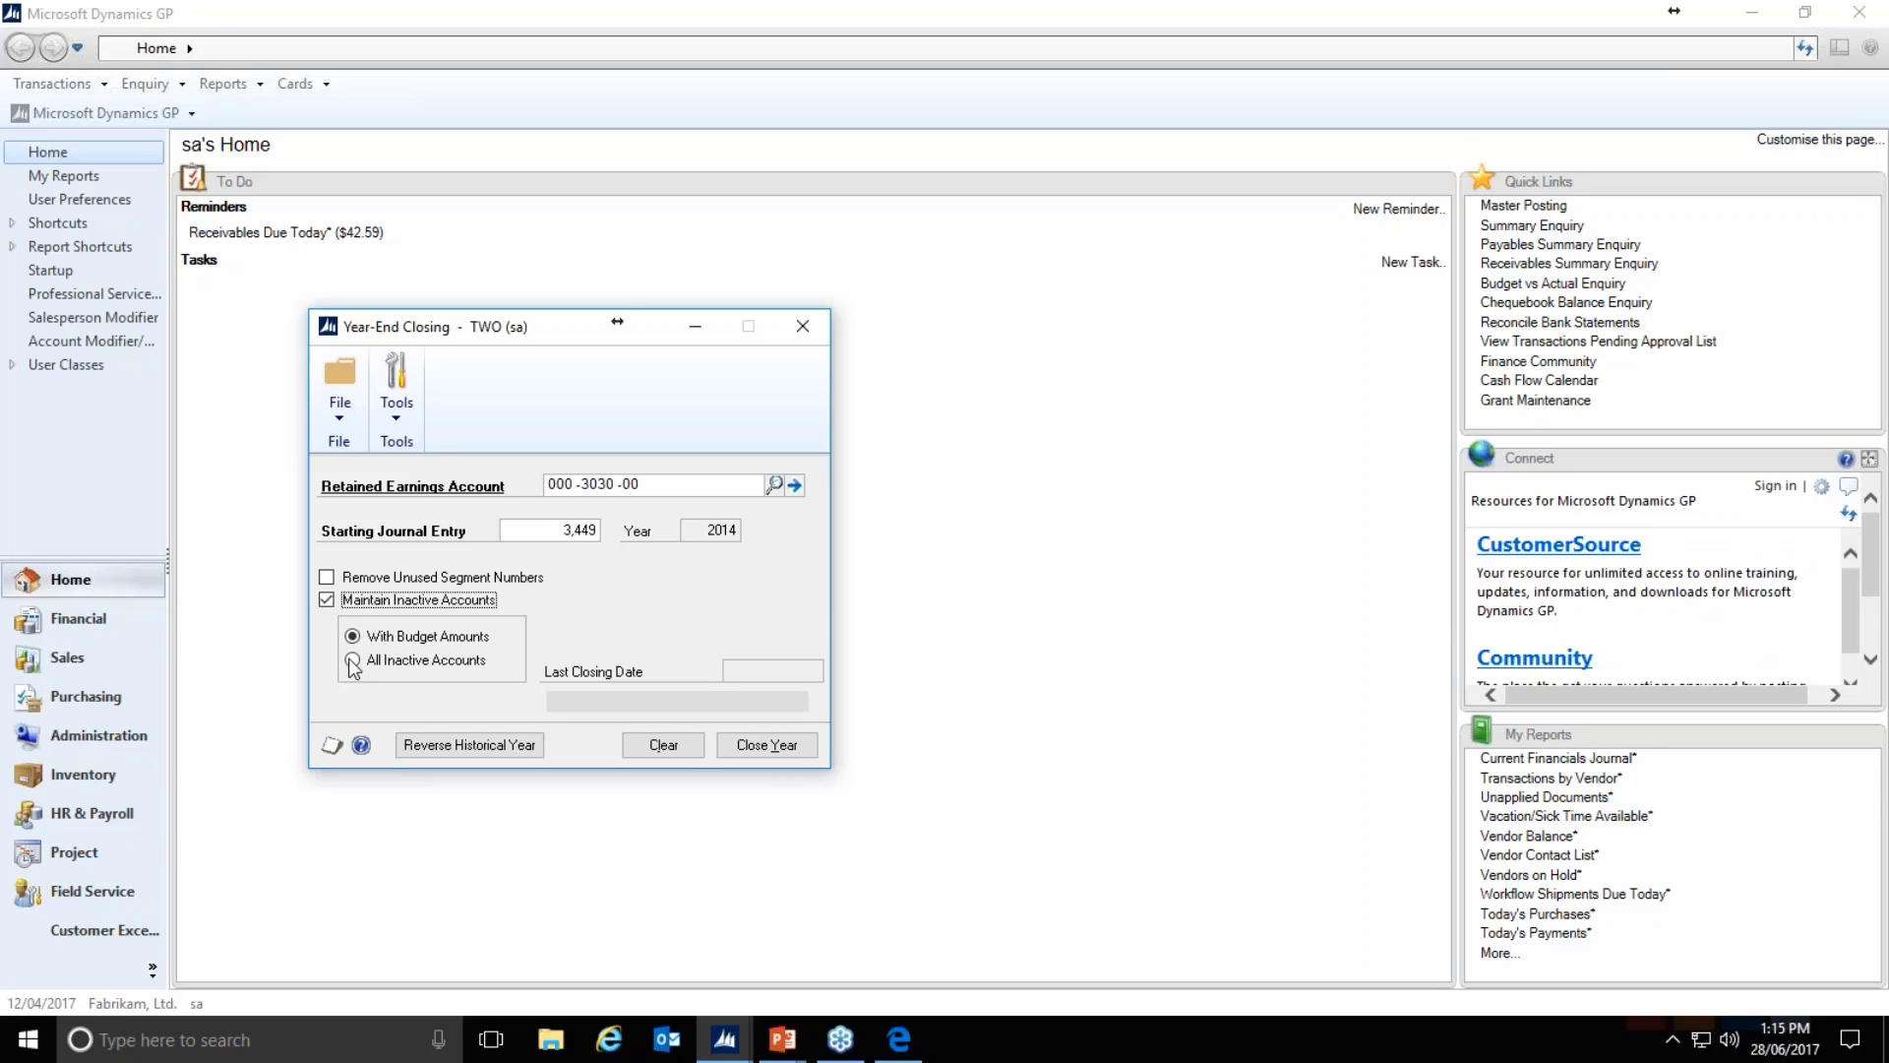
pyautogui.click(351, 659)
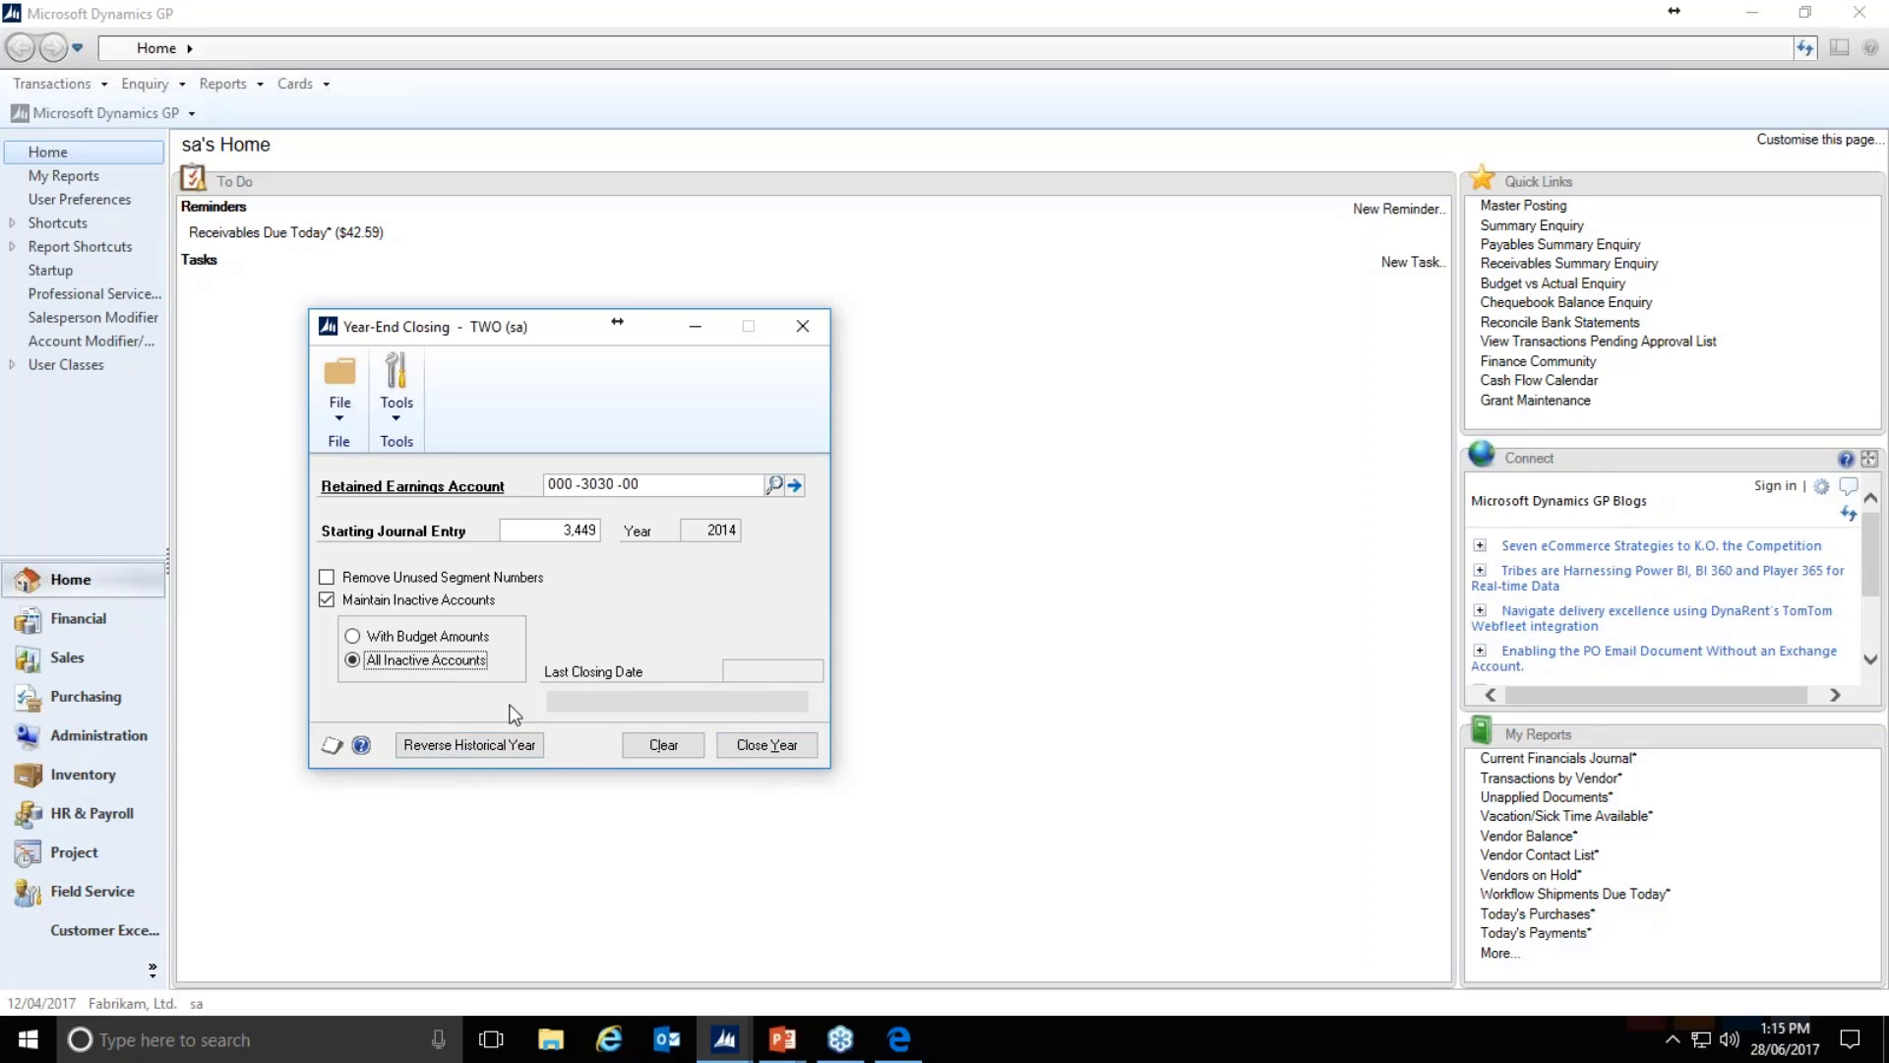
pyautogui.click(766, 744)
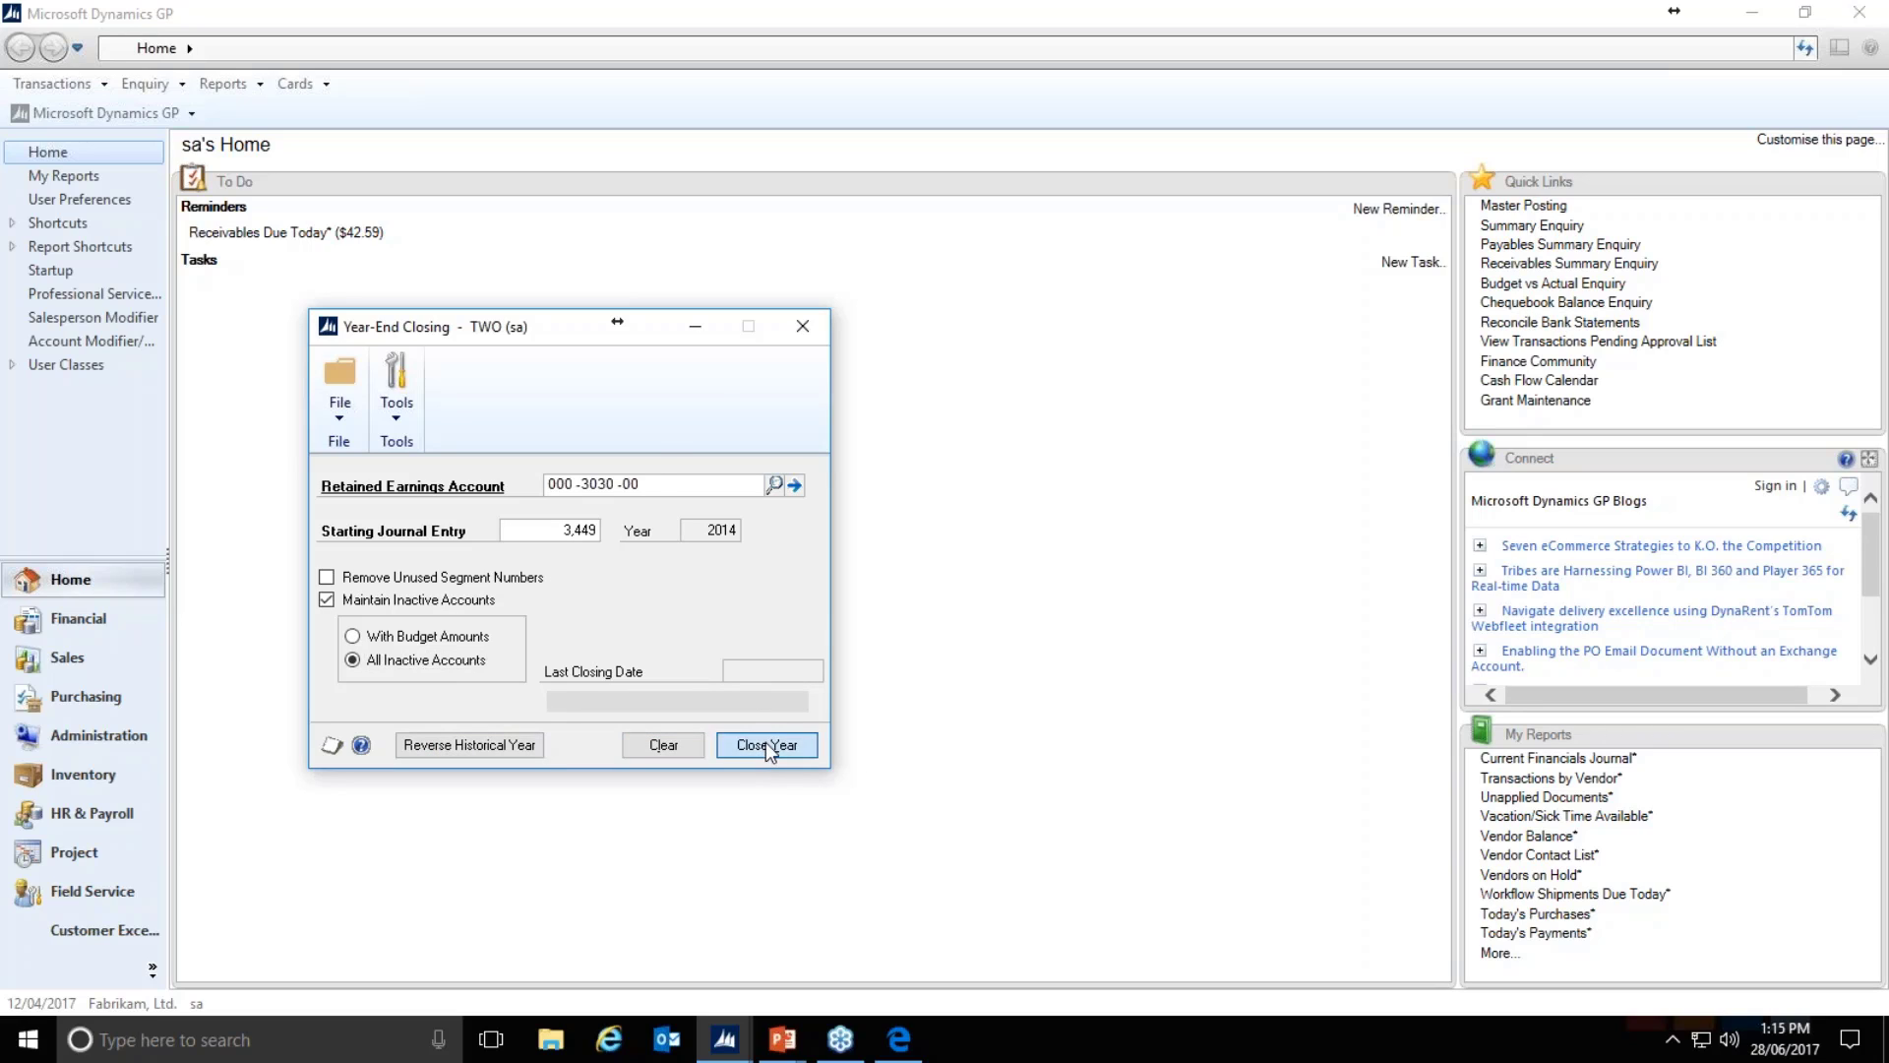
pyautogui.click(905, 594)
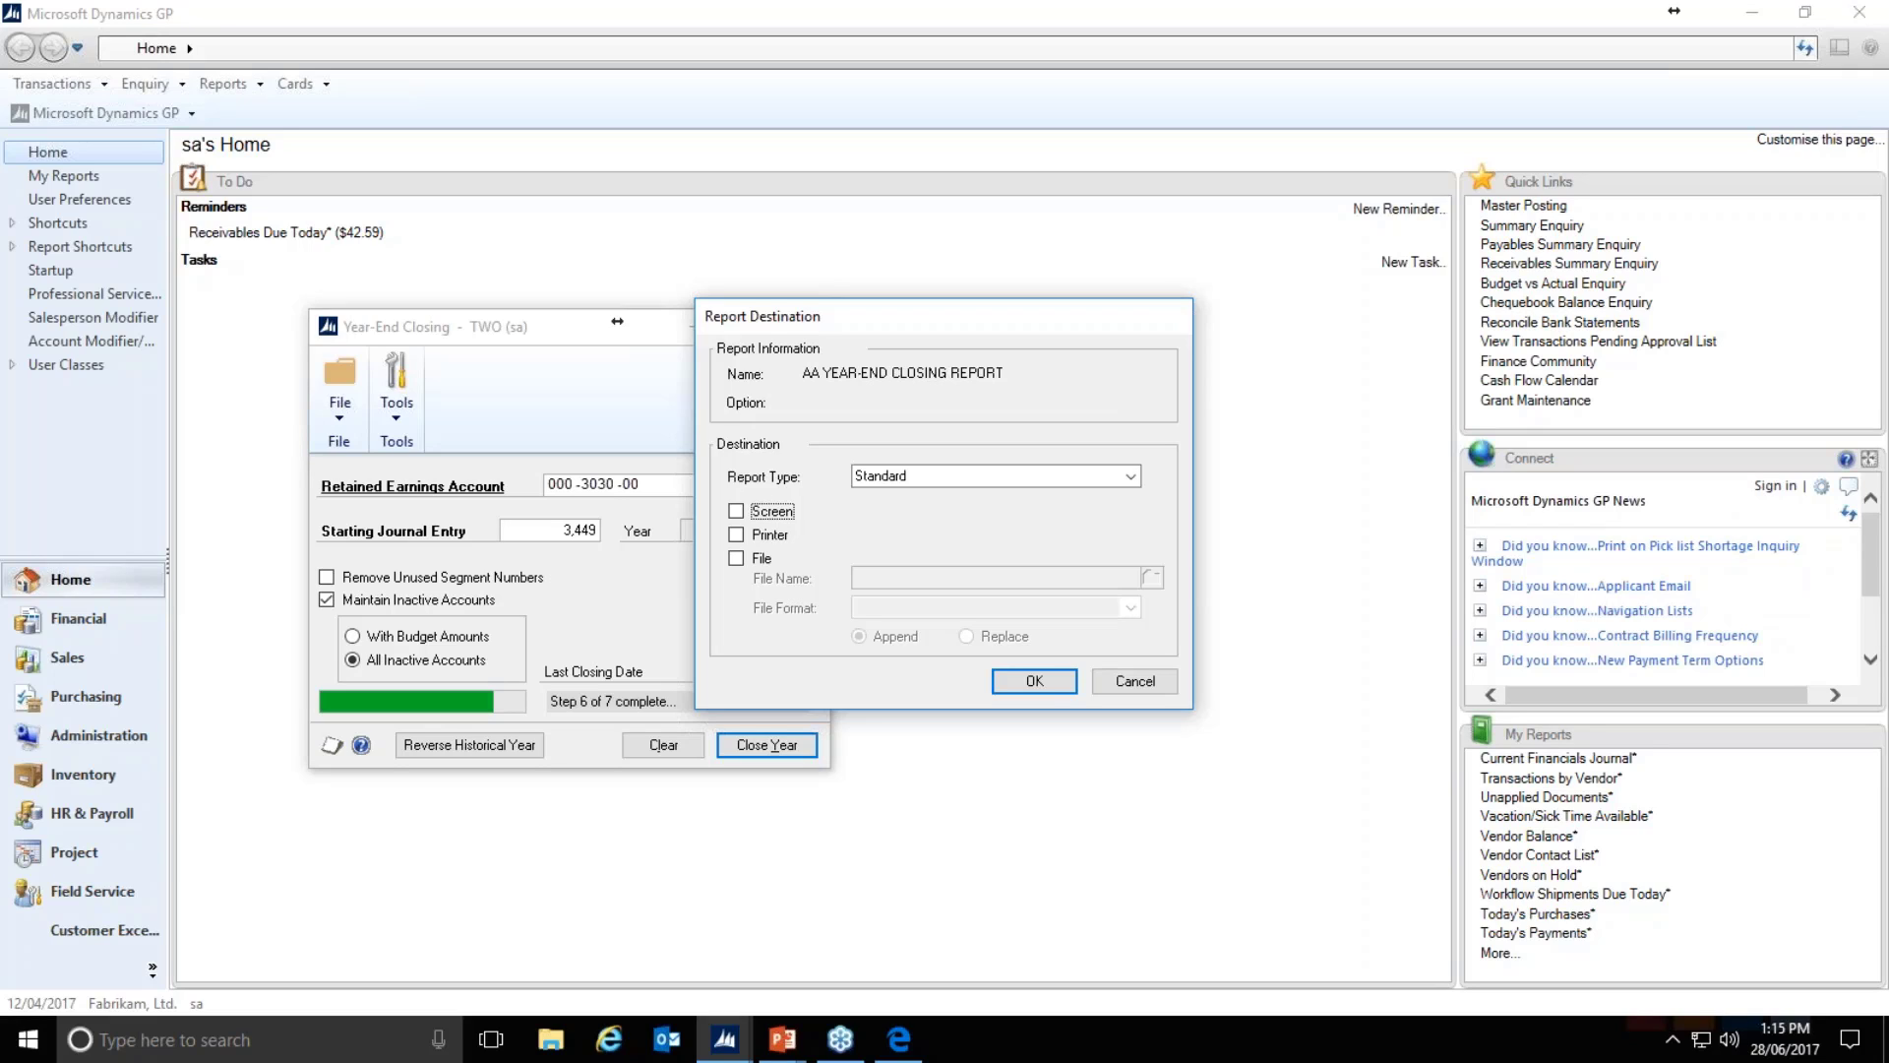
# Step: Output the AA Year-End Closing Report to the screen, and send the Year-End Closing Report to the screen instead of the printer
pyautogui.click(736, 510)
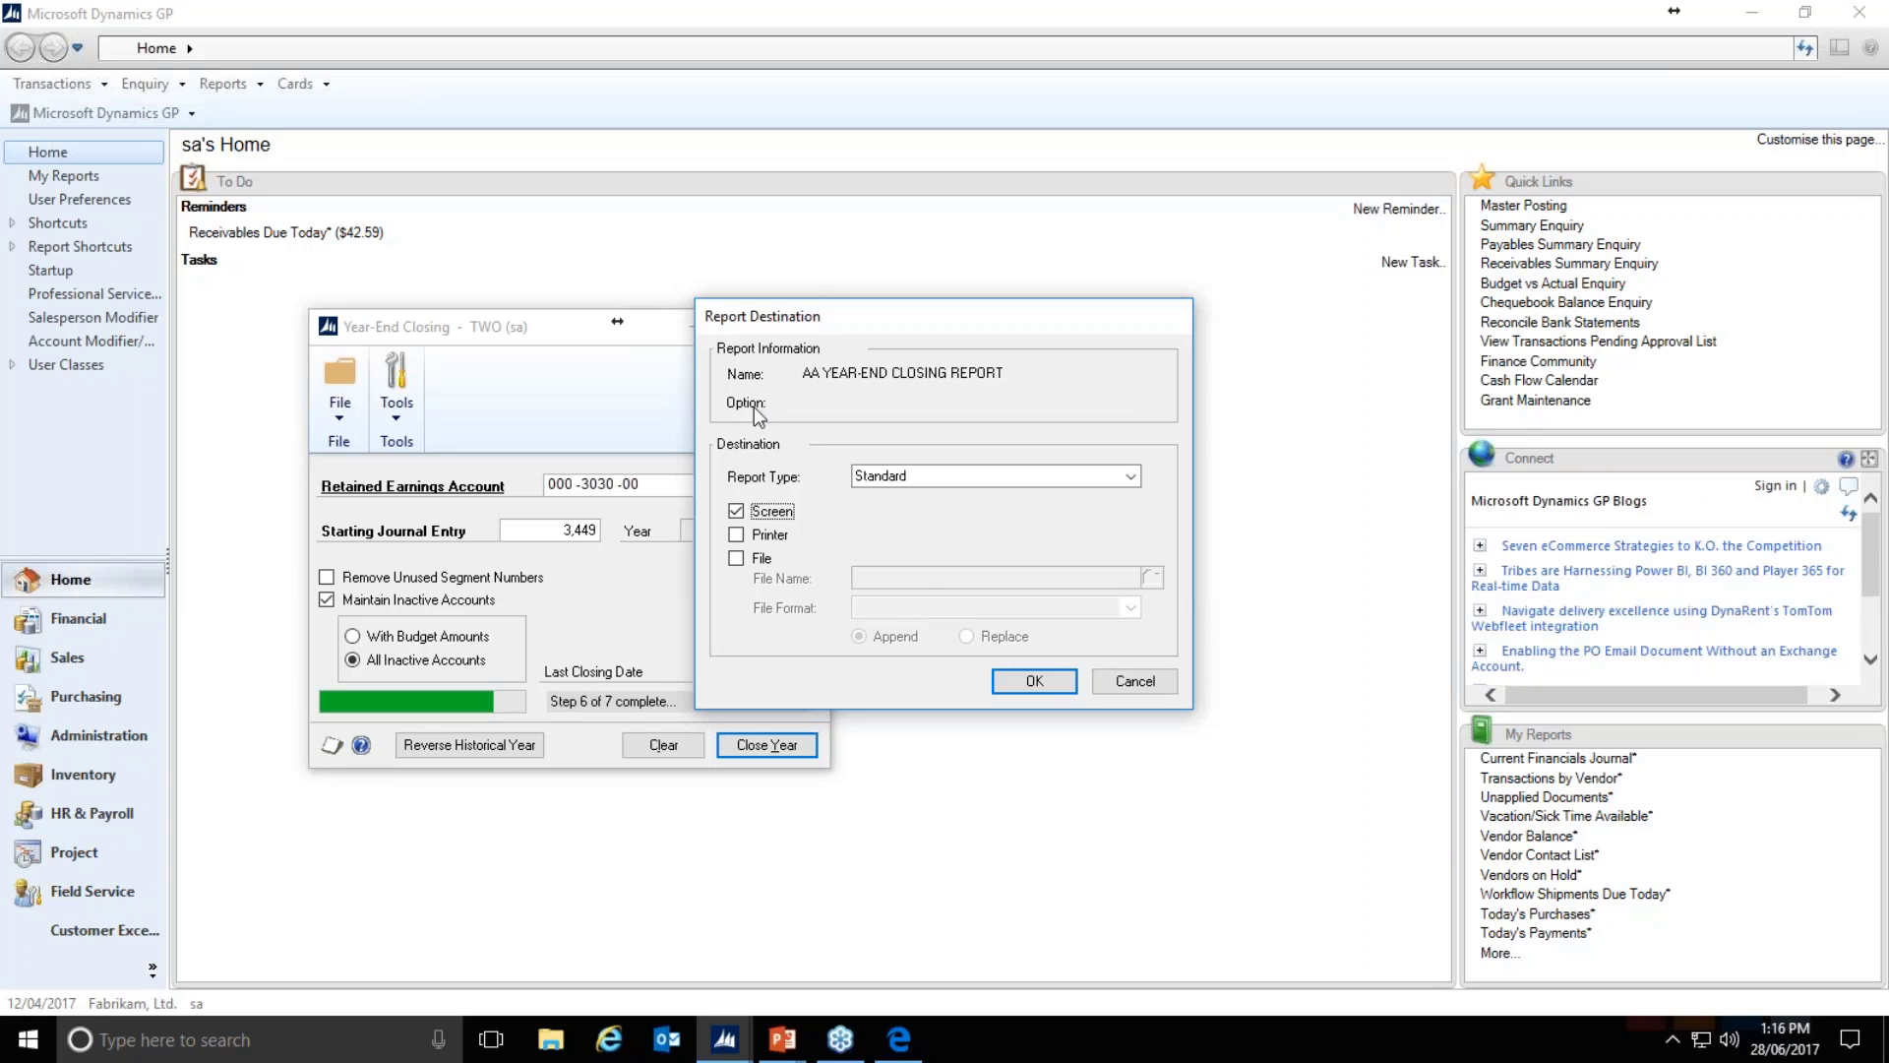
pyautogui.click(1034, 681)
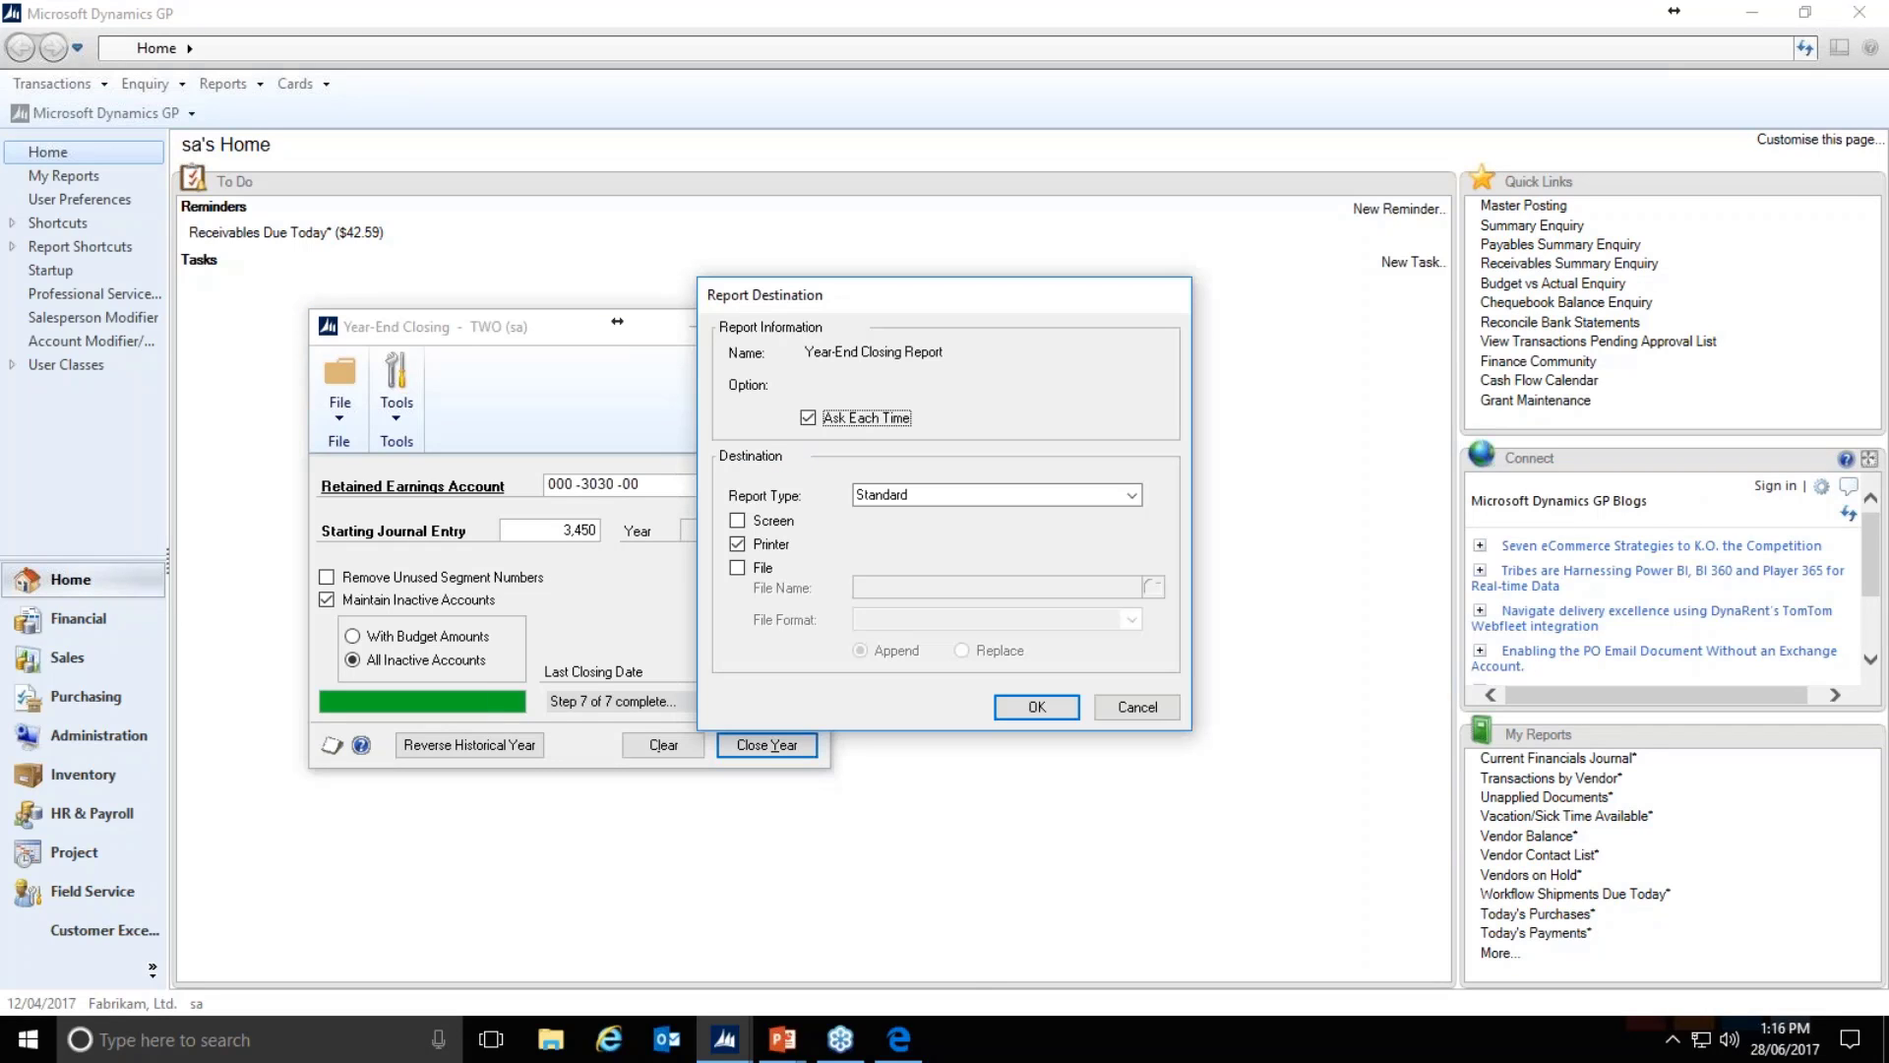
pyautogui.click(767, 547)
pyautogui.click(767, 547)
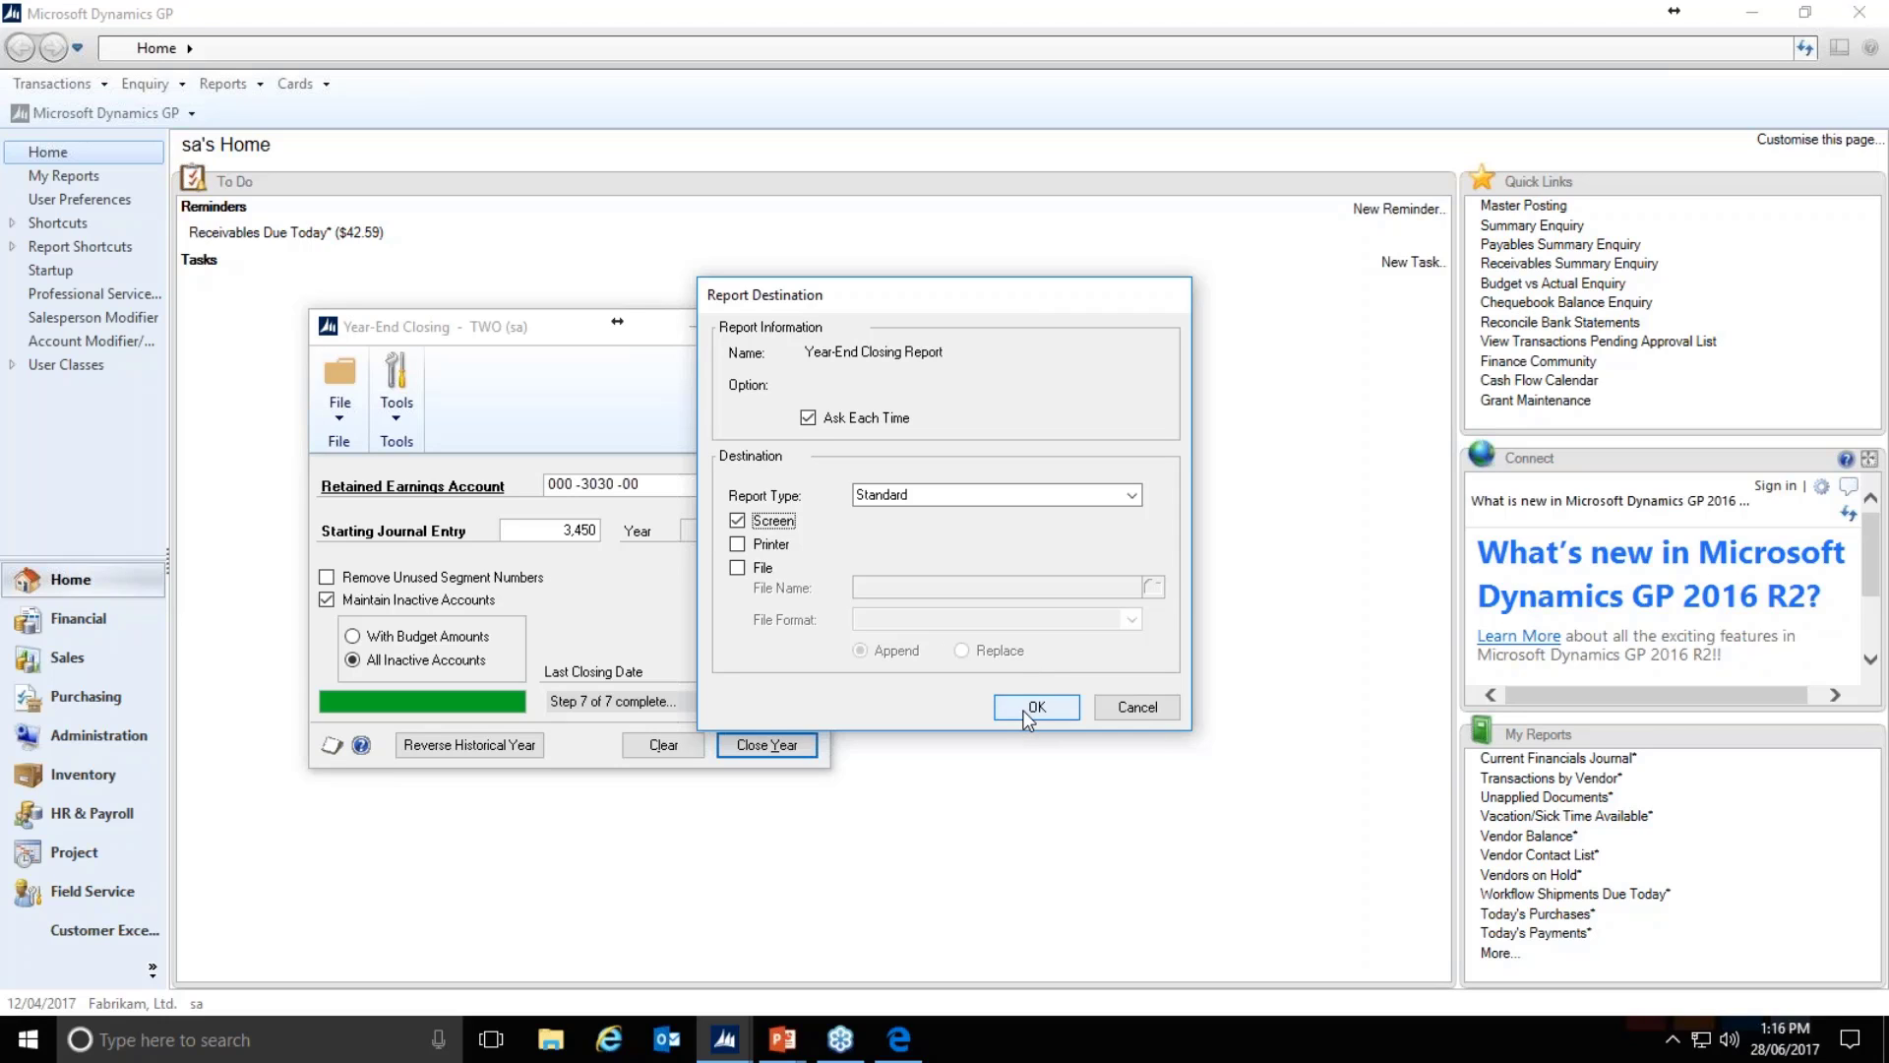
pyautogui.click(1025, 713)
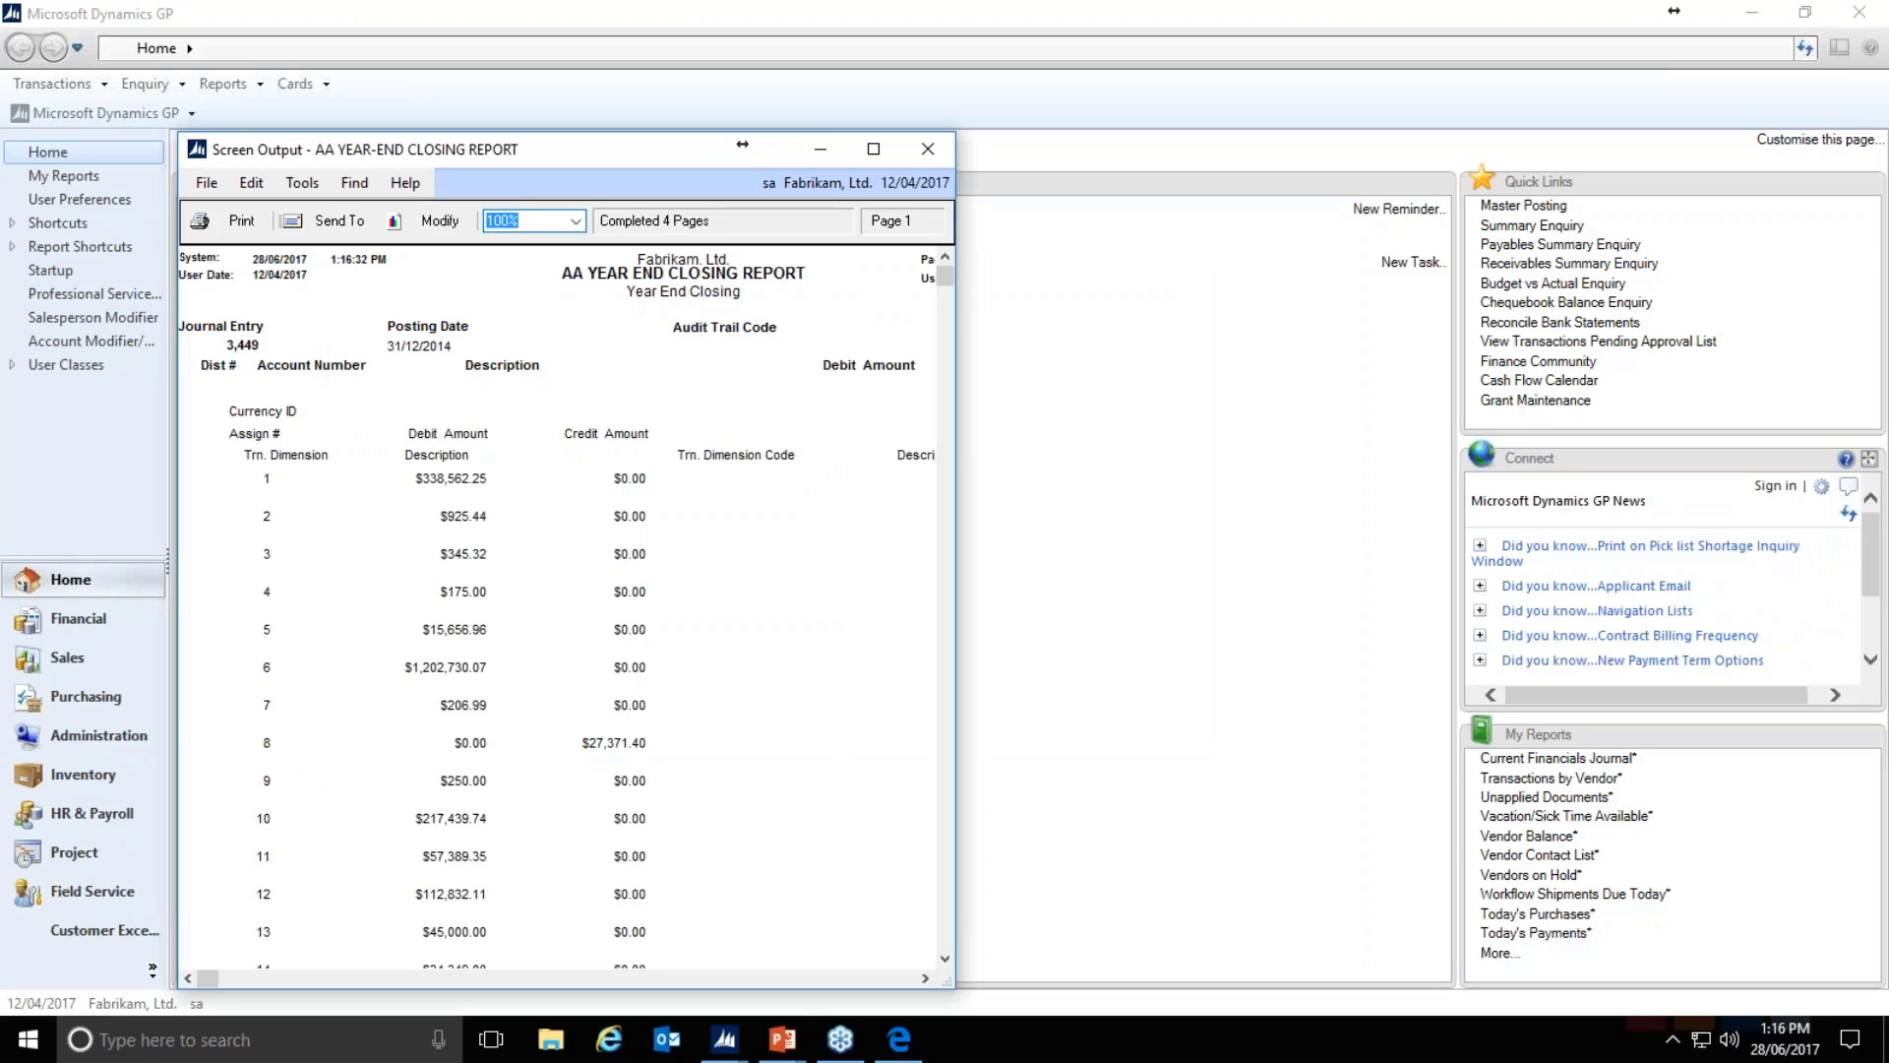
# Step: Switch to the PowerPoint slide show and advance to the slide about printing the Year End Closing Report
pyautogui.hotkey('alt', 'Tab')
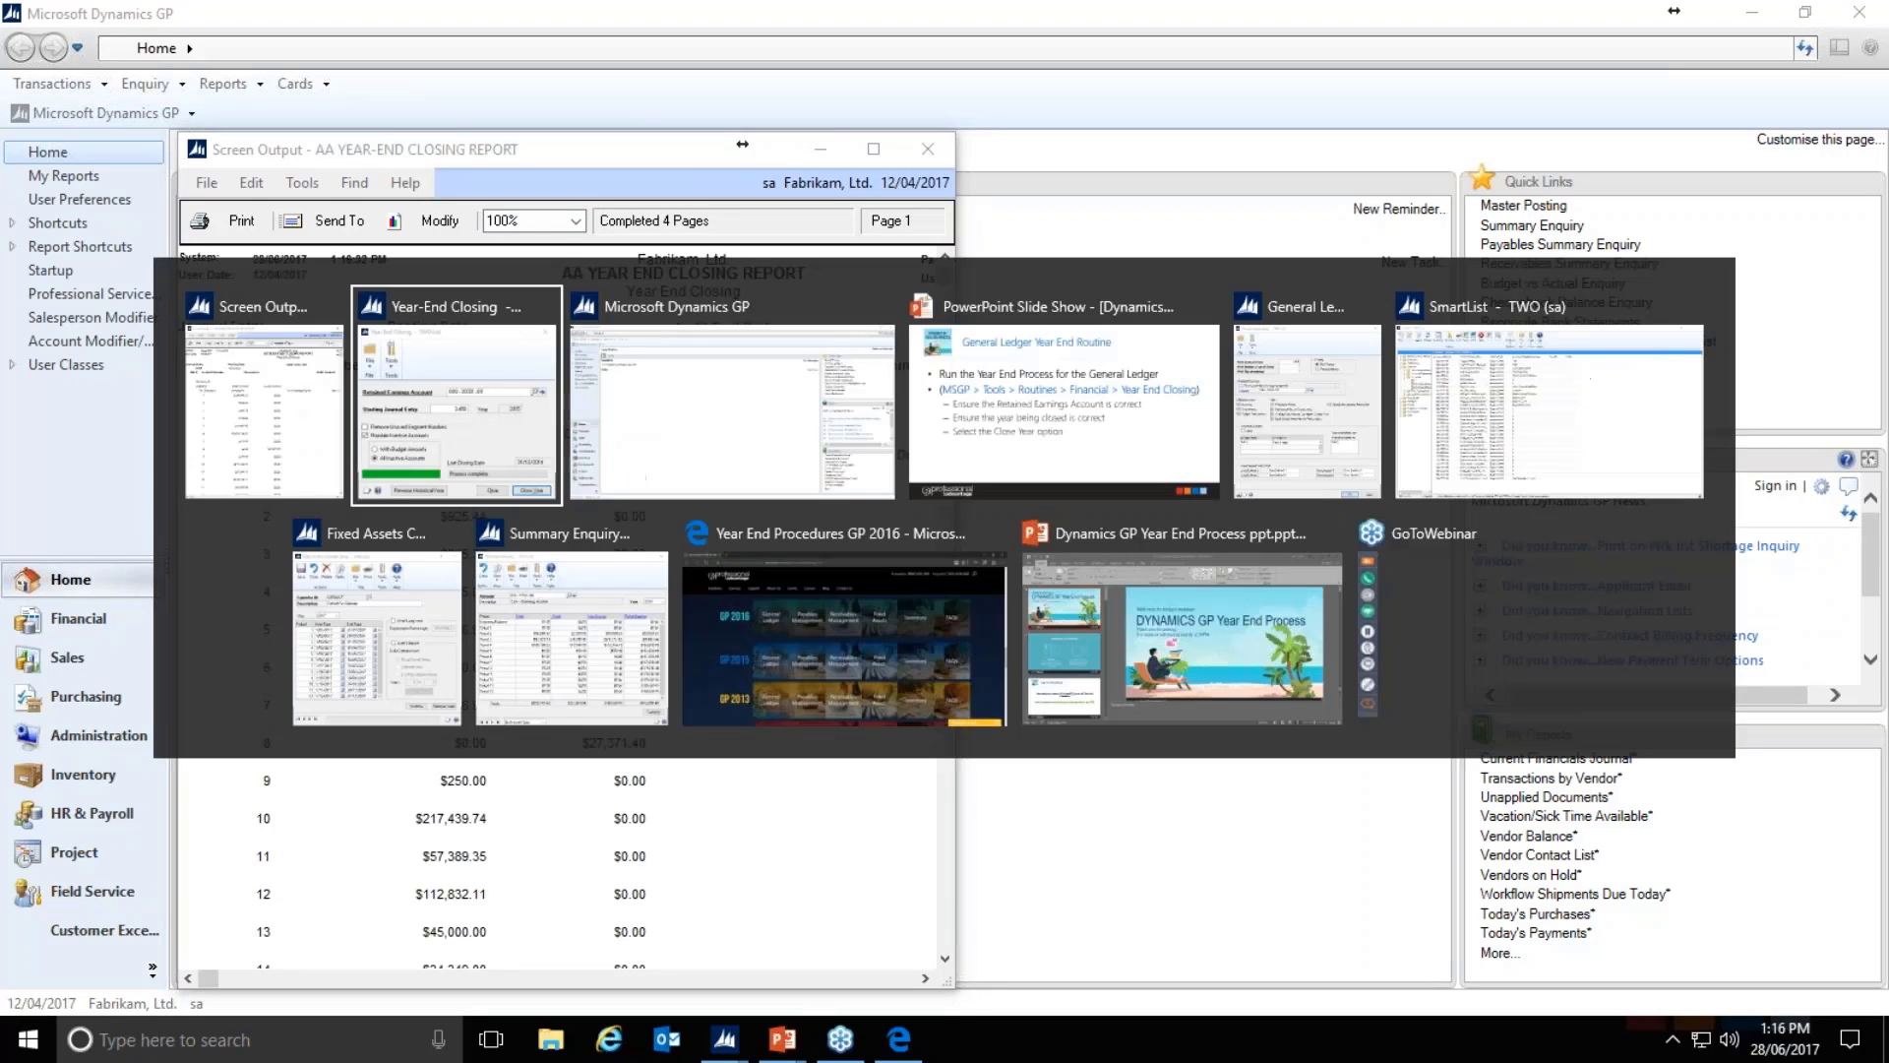
pyautogui.hotkey('alt', 'Tab')
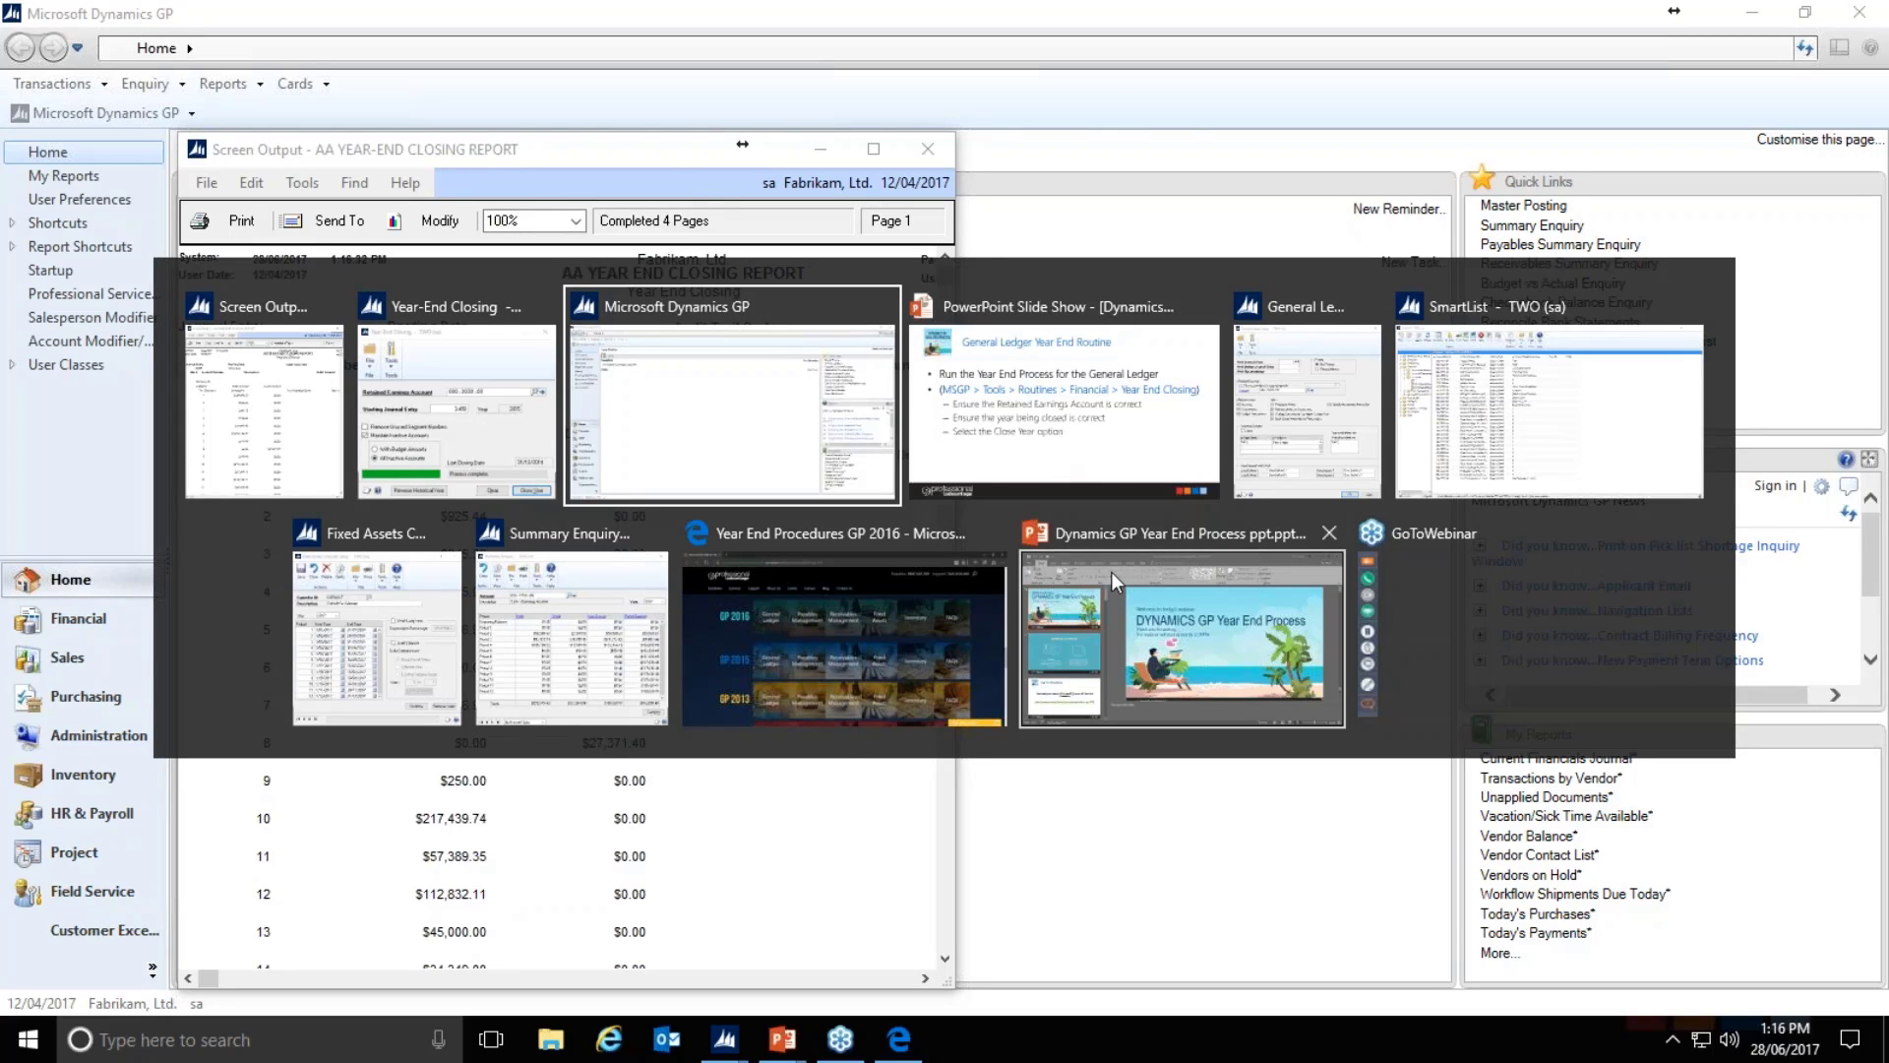
pyautogui.hotkey('alt', 'Tab')
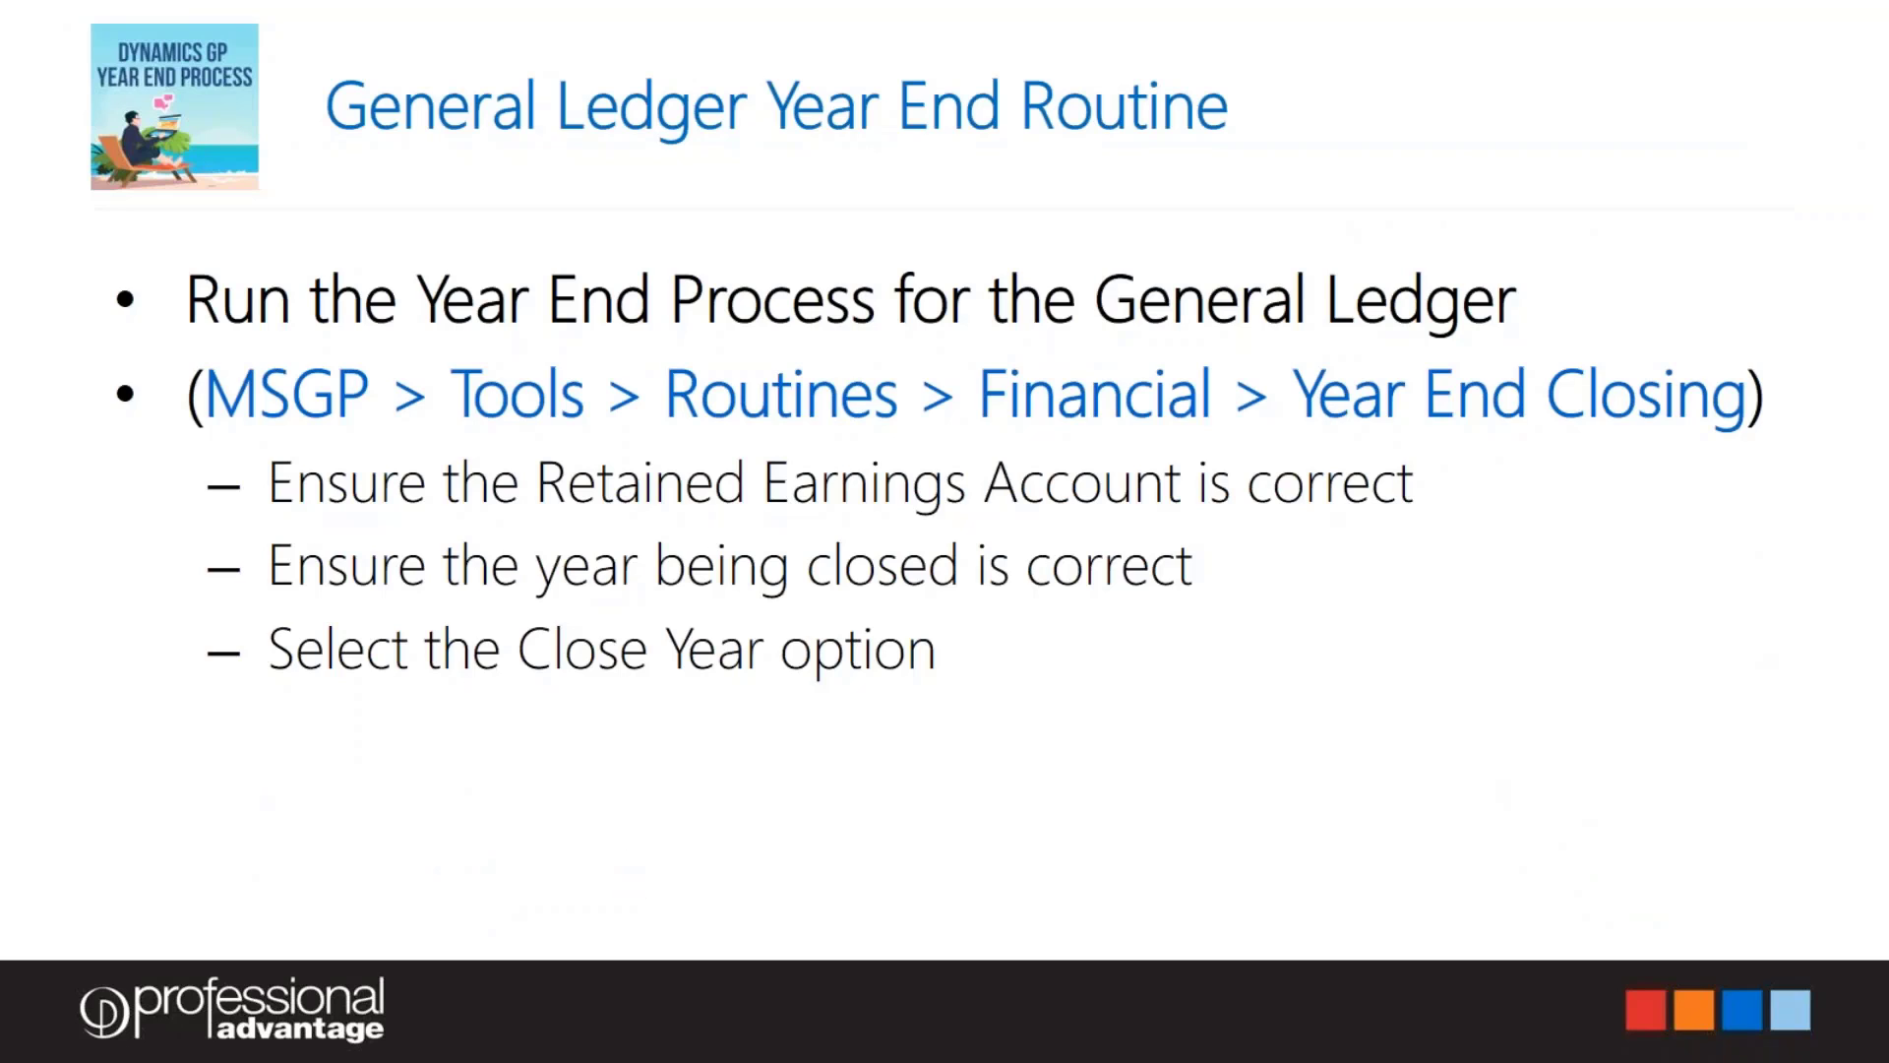
pyautogui.press('Right')
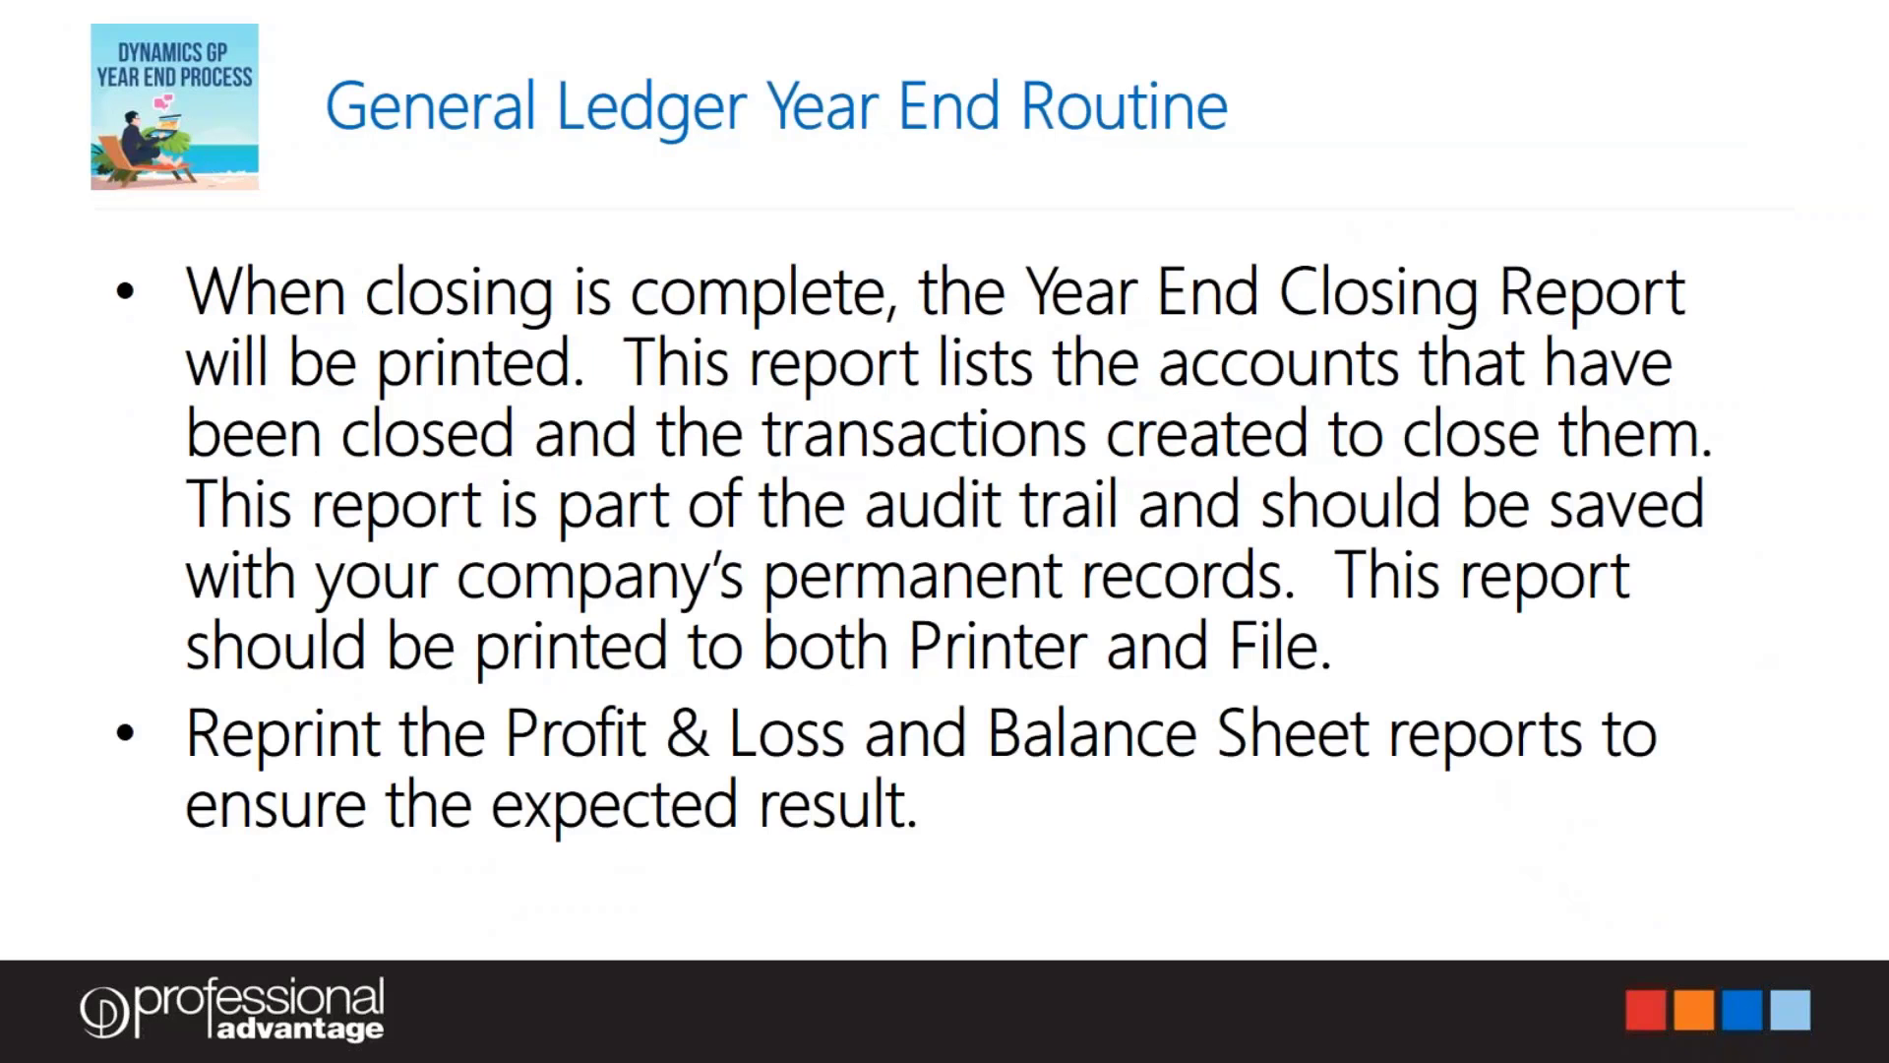